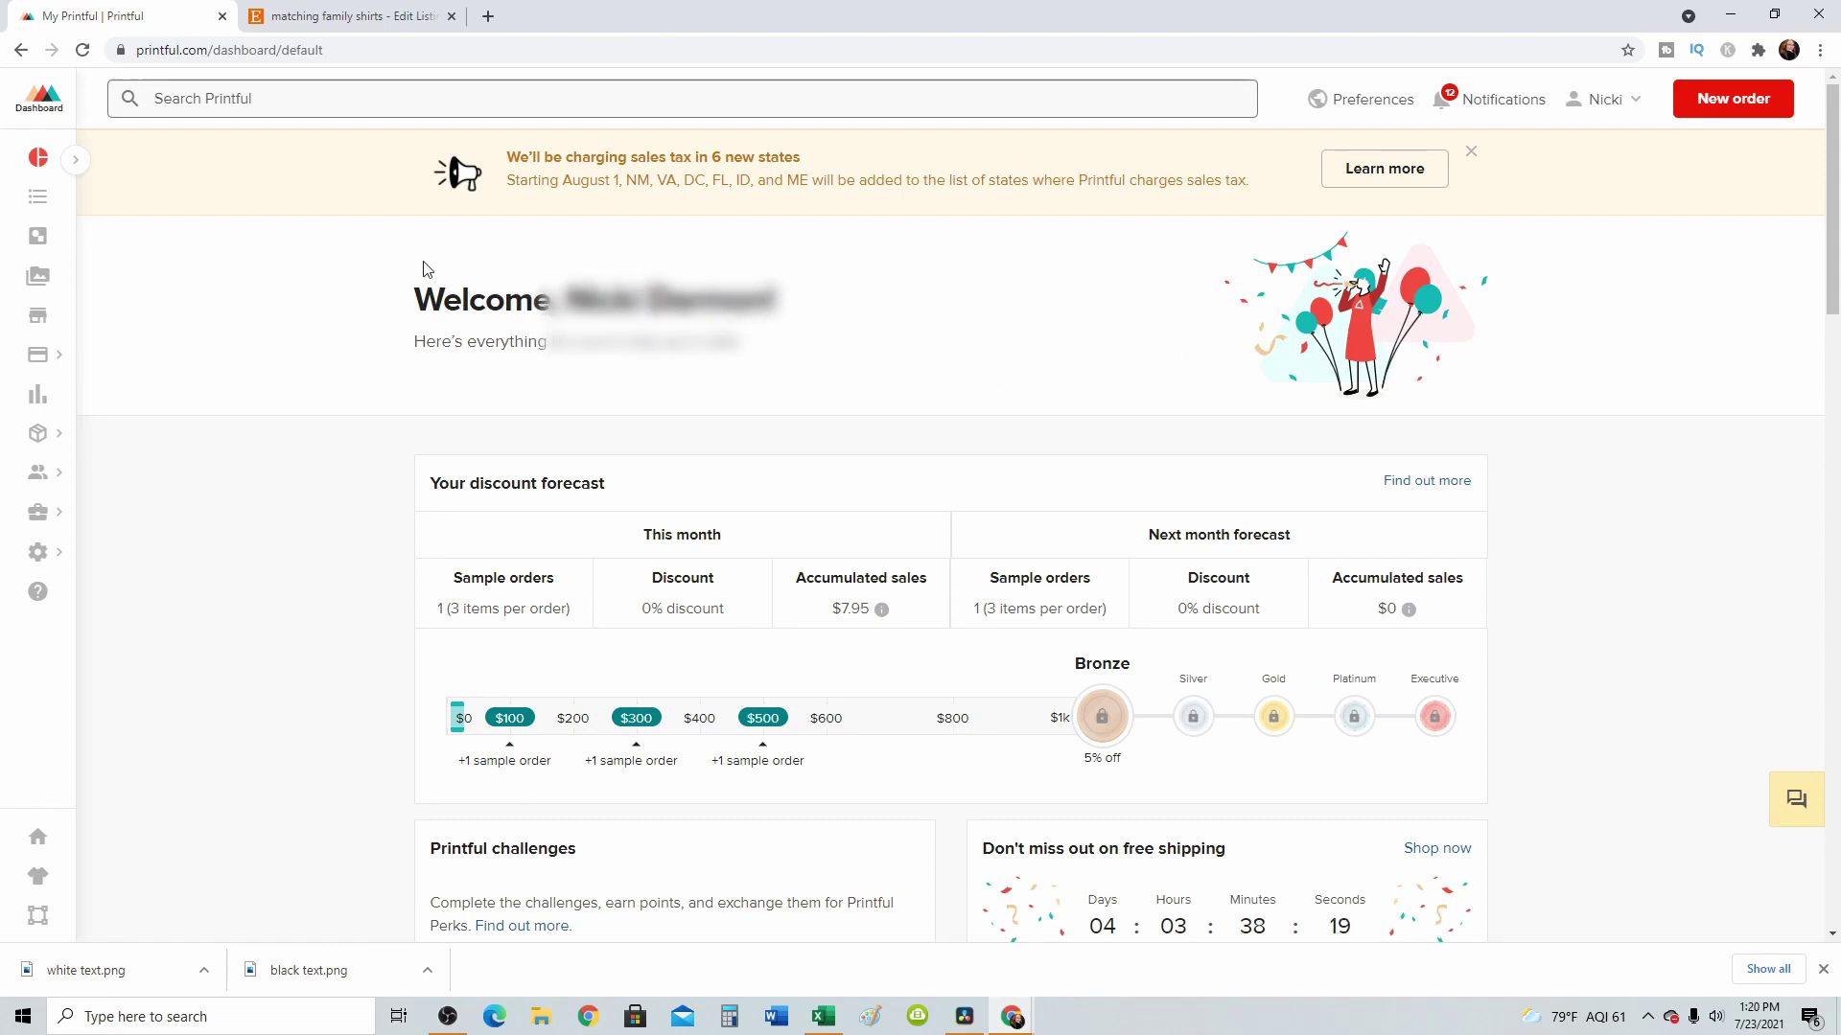
- Go to Printful's Stores page, which lists the connected Etsy store
{"action": "left_click", "coordinate": [39, 318]}
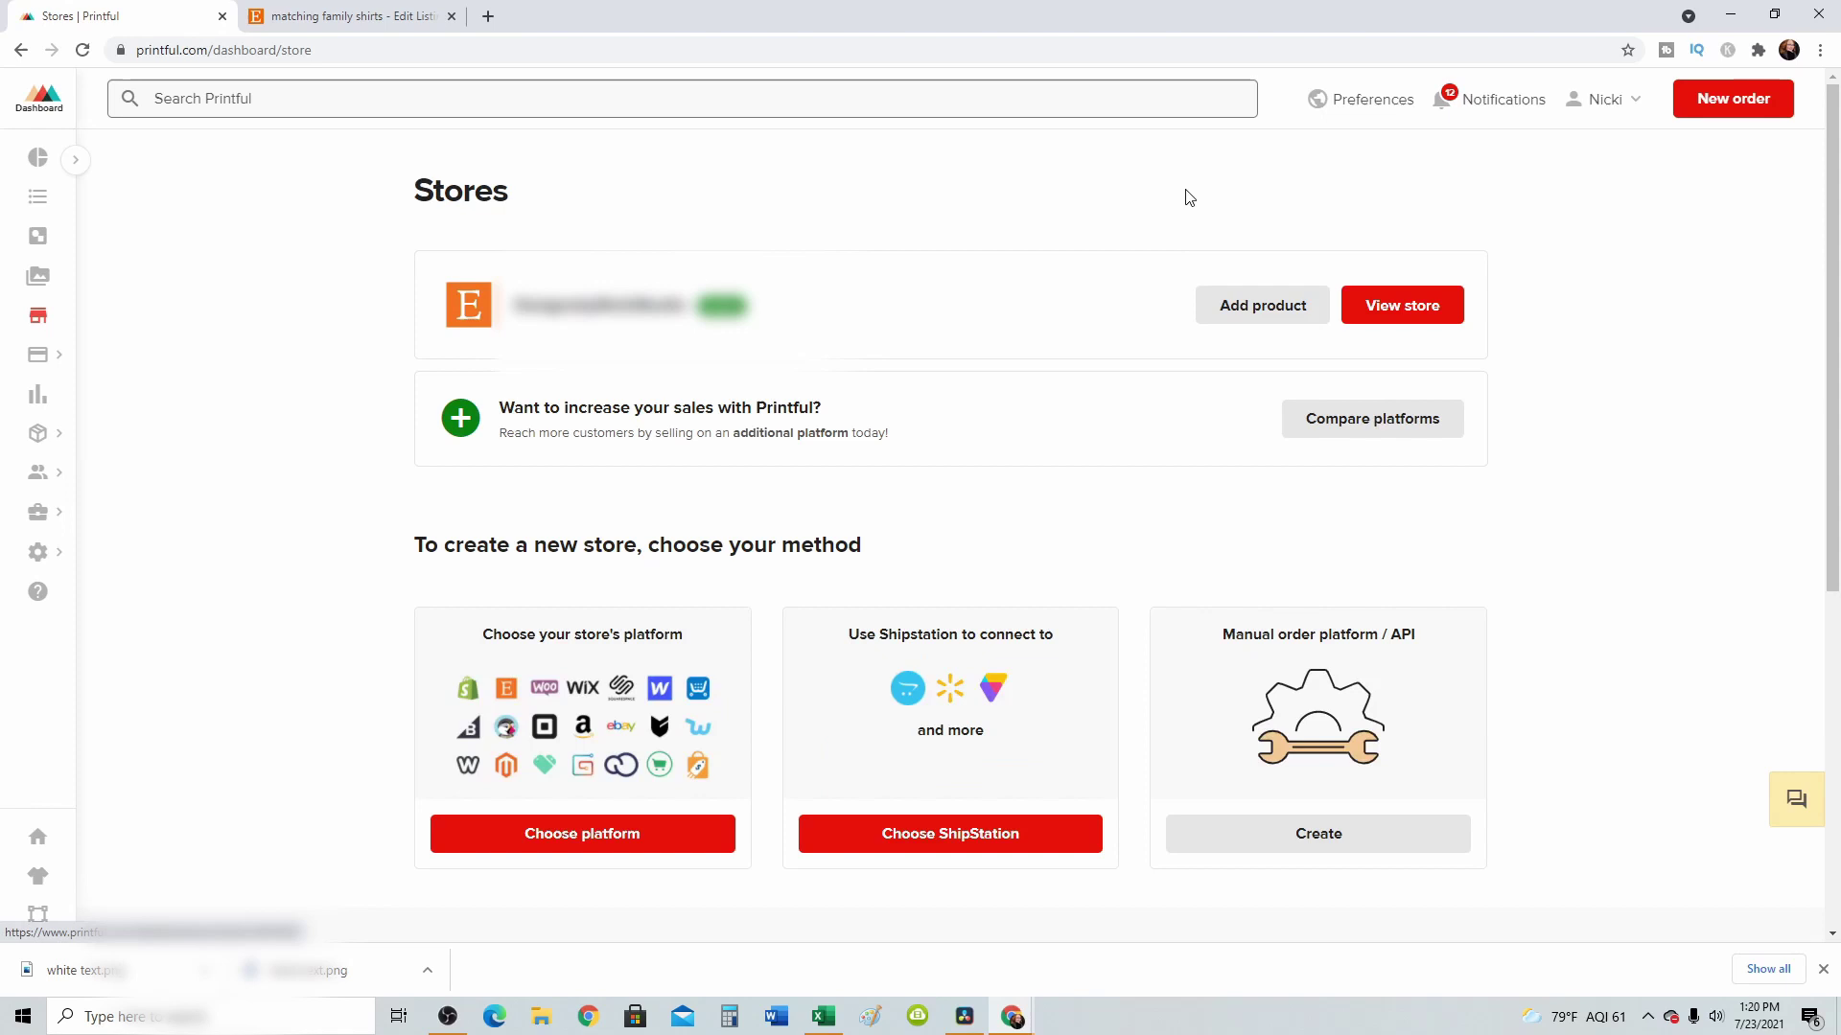
- Start a new product for the Etsy store and open the women's T-shirts list
{"action": "left_click", "coordinate": [1256, 316]}
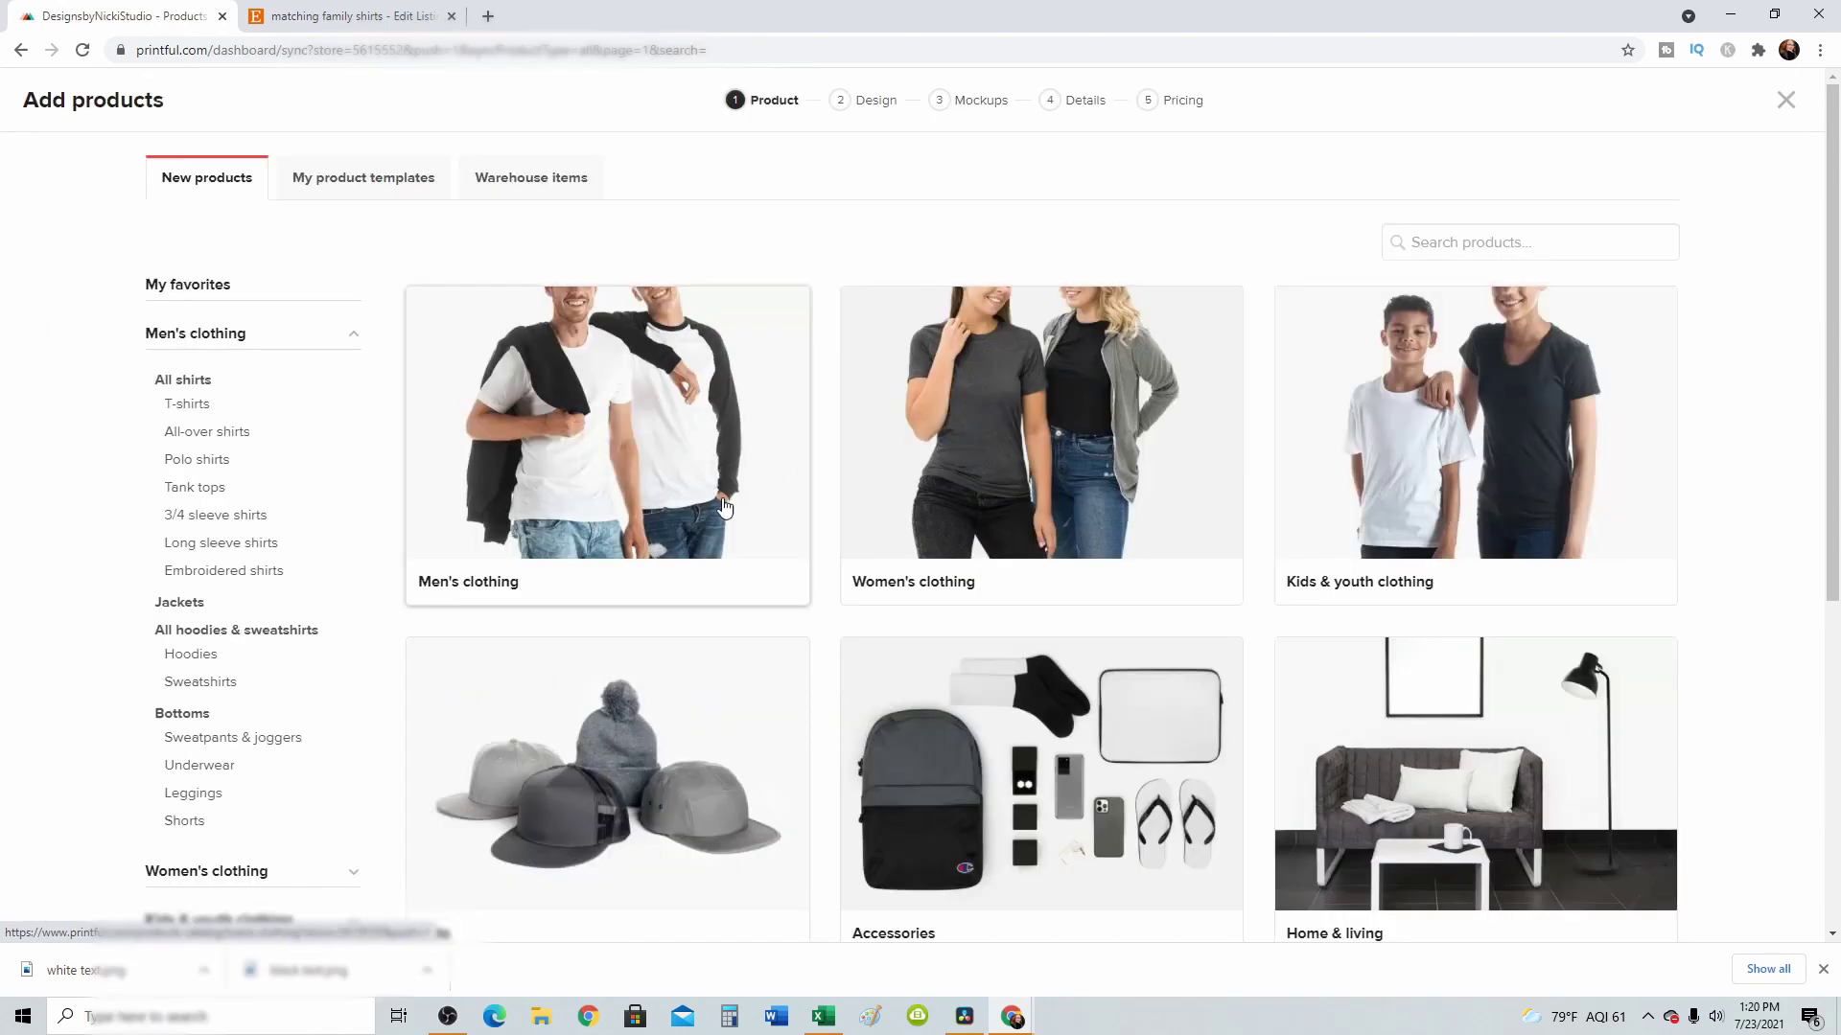
{"action": "scroll", "coordinate": [1189, 613], "scroll_direction": "down", "scroll_amount": 4}
{"action": "scroll", "coordinate": [1189, 537], "scroll_direction": "up", "scroll_amount": 4}
{"action": "left_click", "coordinate": [1208, 460]}
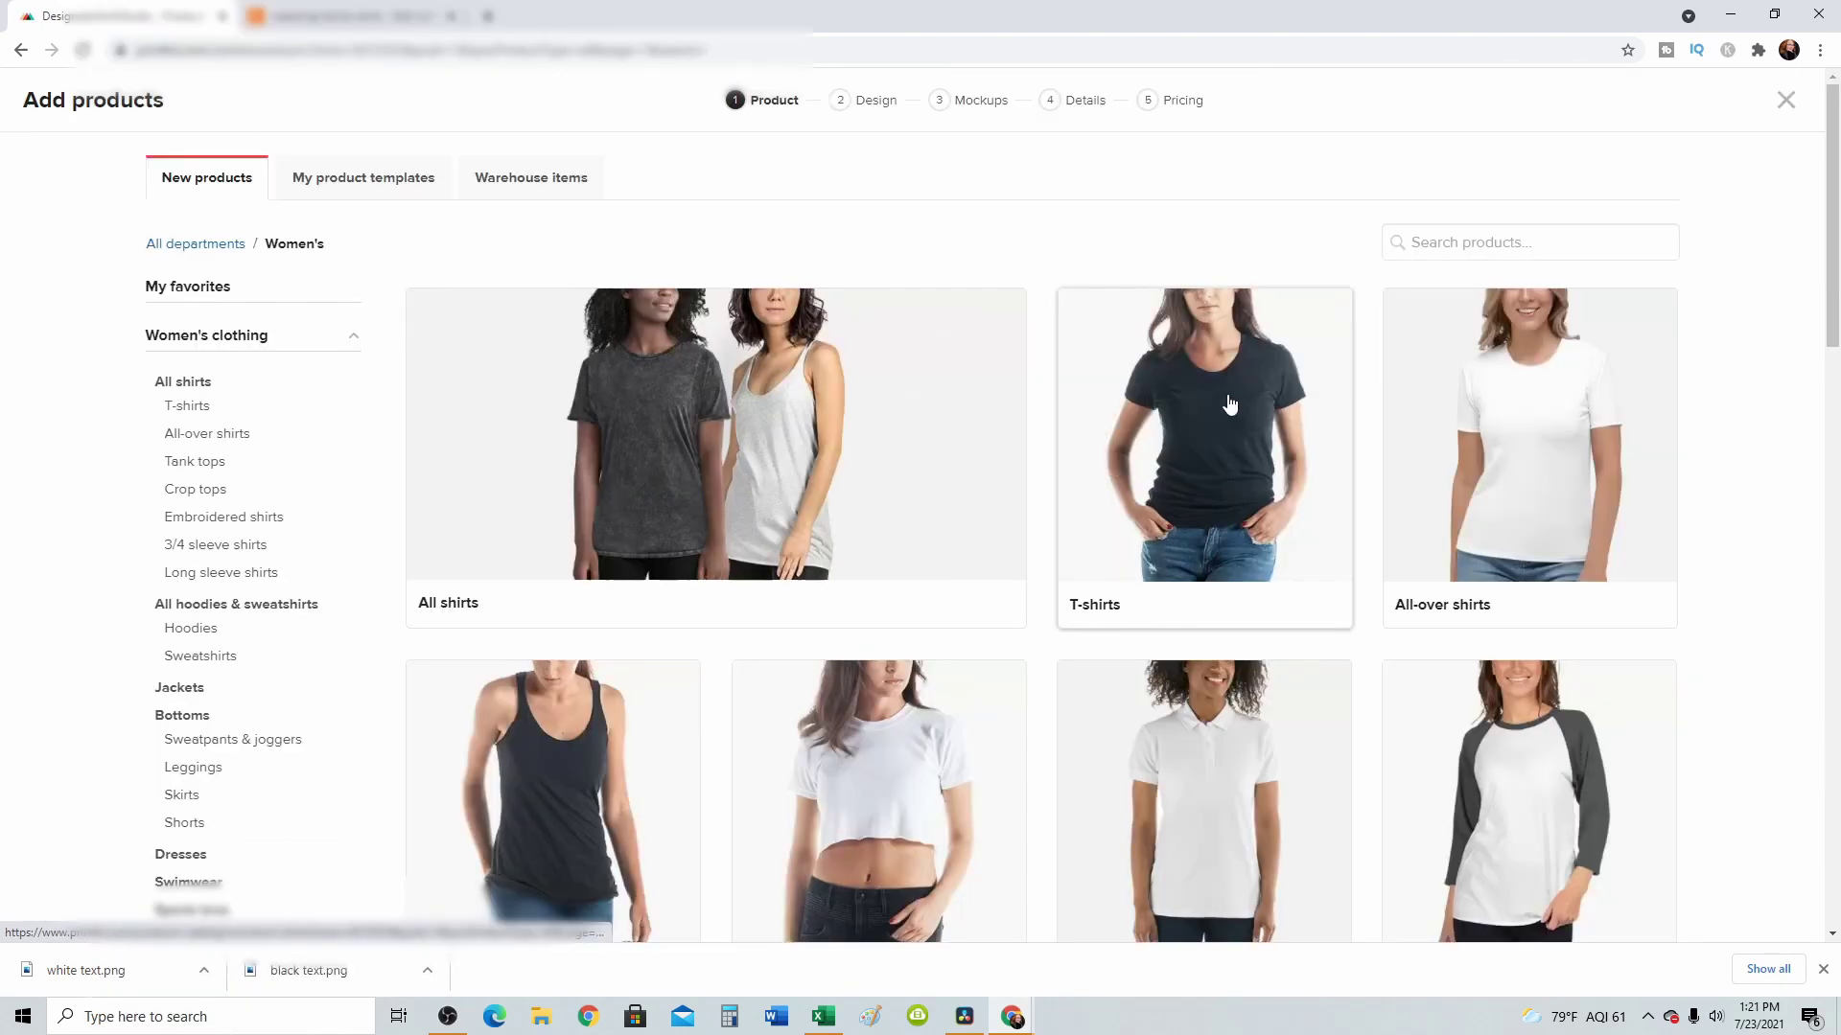
{"action": "left_click", "coordinate": [1227, 451]}
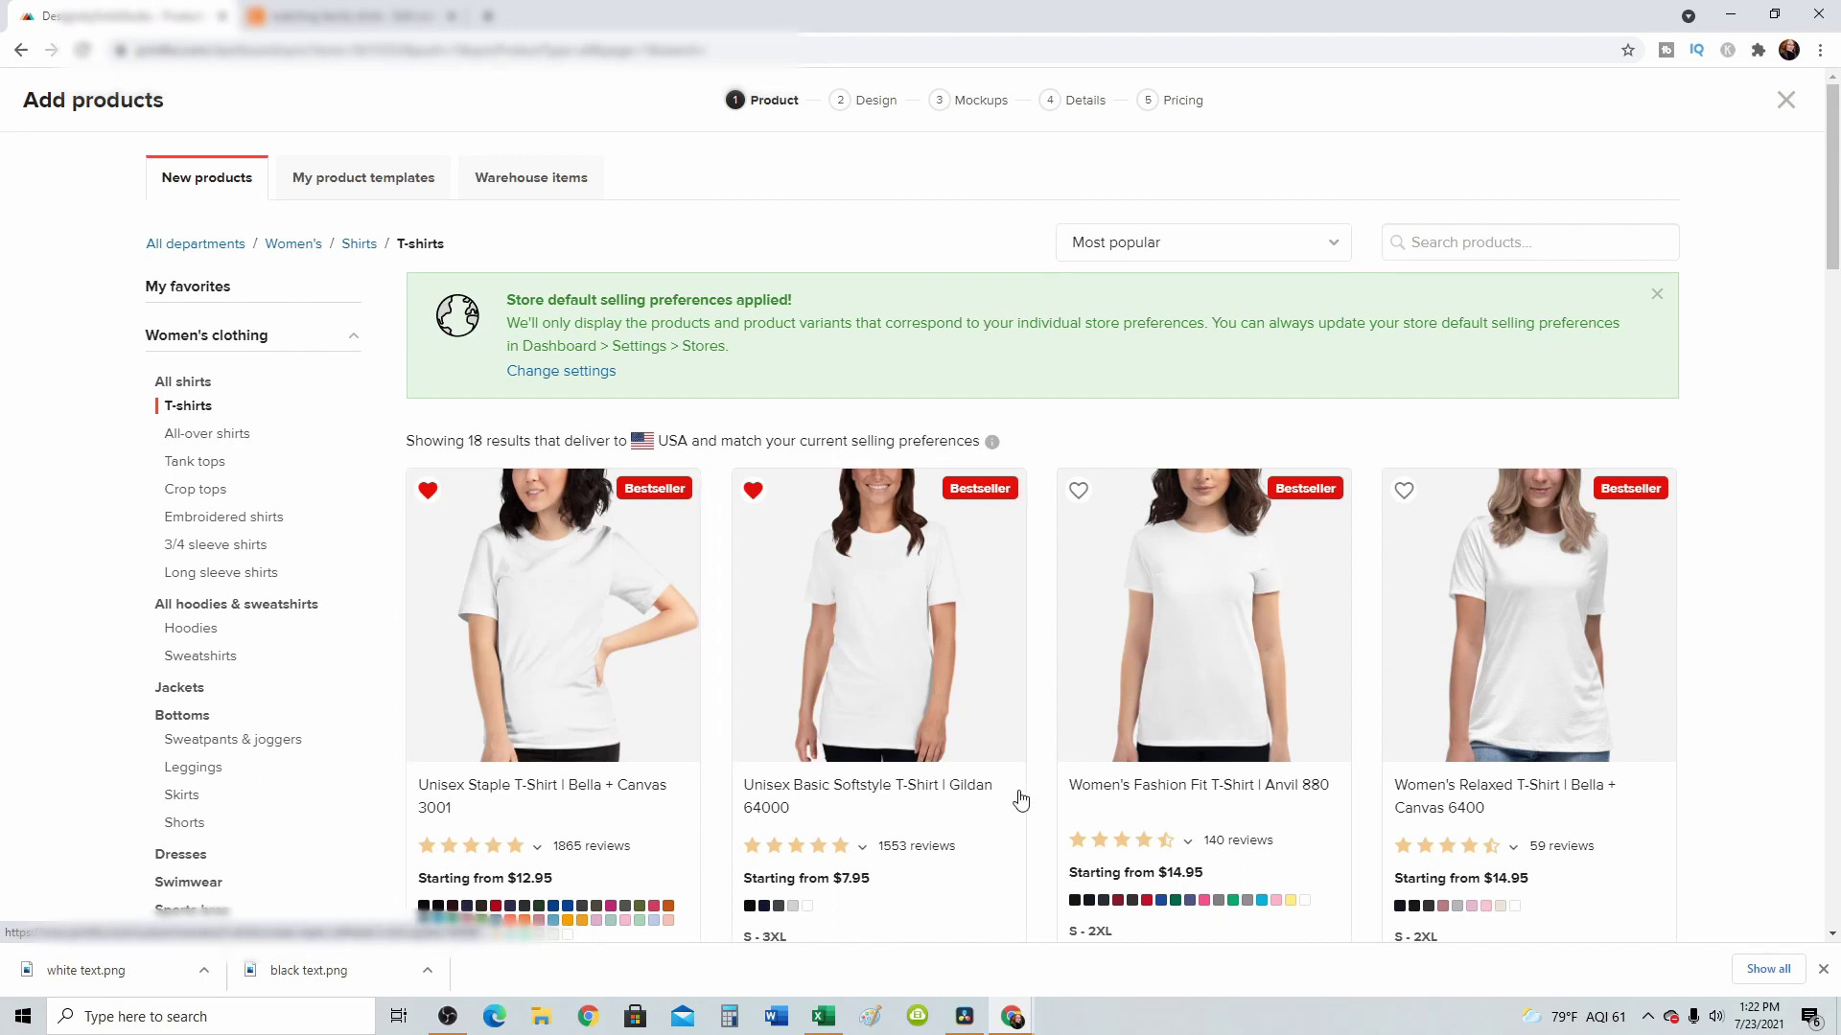
- Choose the Unisex Staple T-Shirt Bella + Canvas 3001, keeping the mauve colour
{"action": "left_click", "coordinate": [598, 734]}
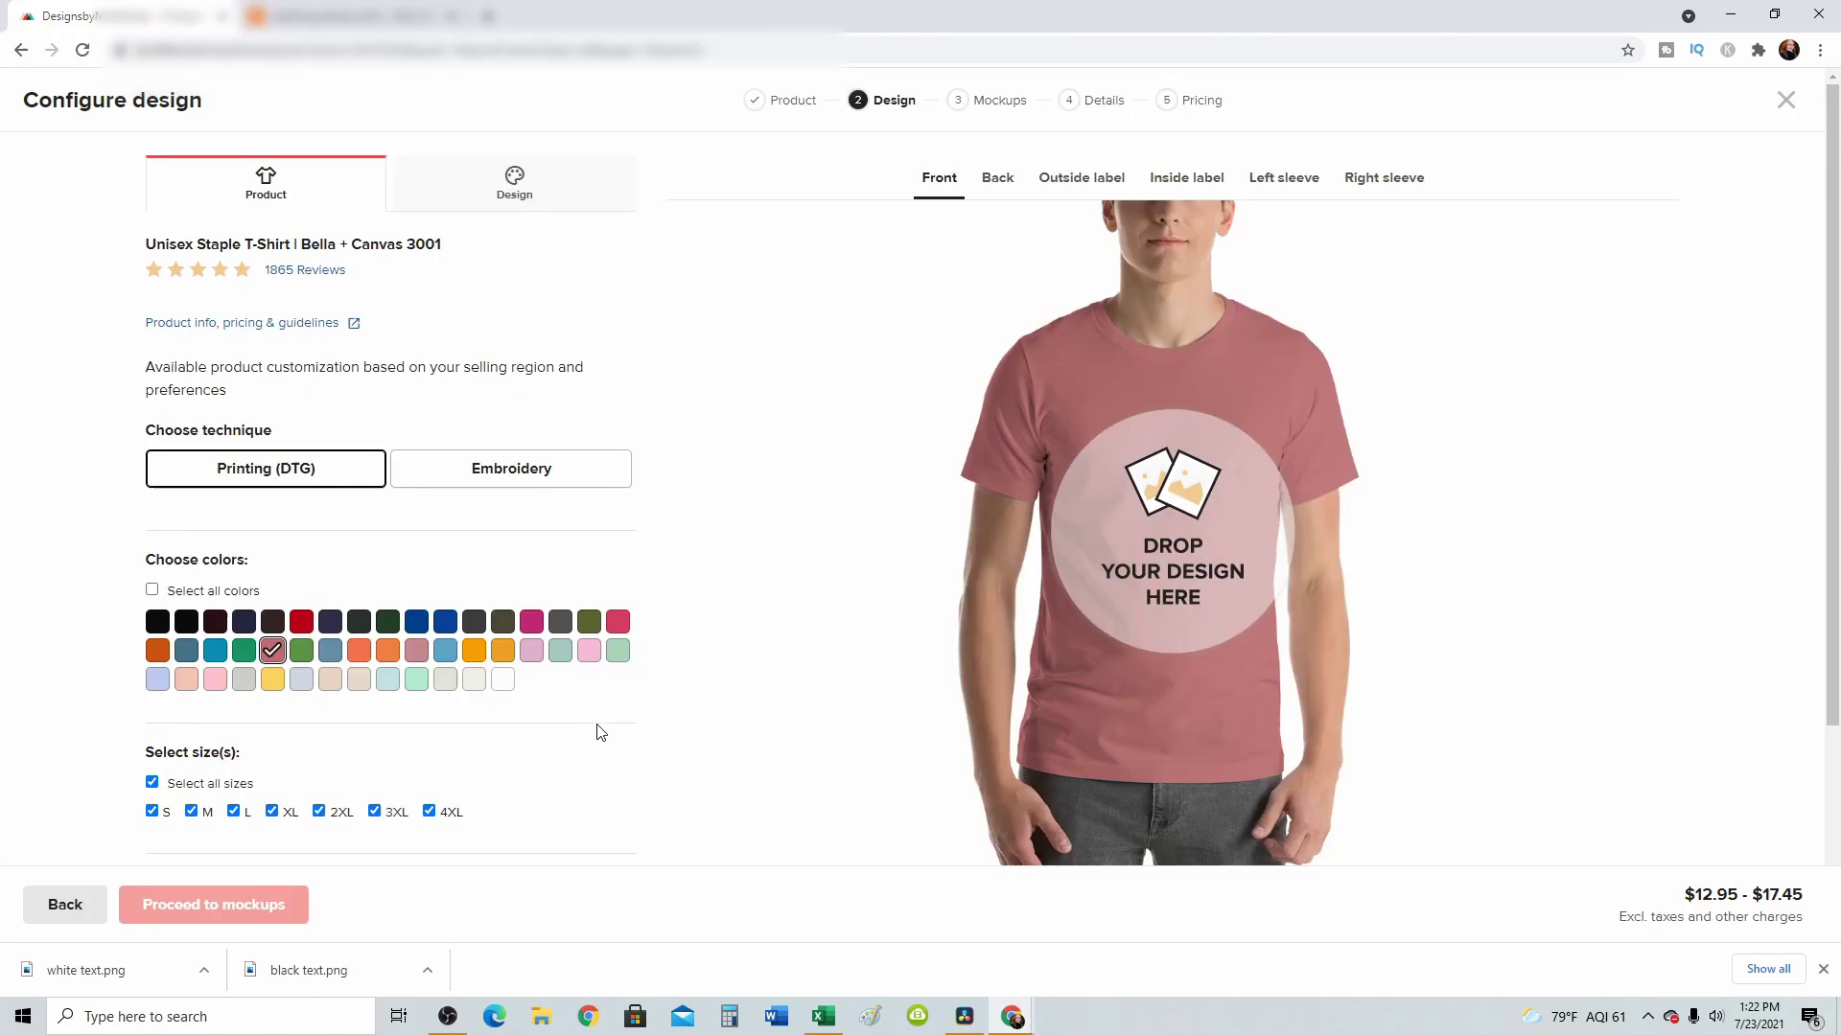
{"action": "scroll", "coordinate": [604, 757], "scroll_direction": "down", "scroll_amount": 2}
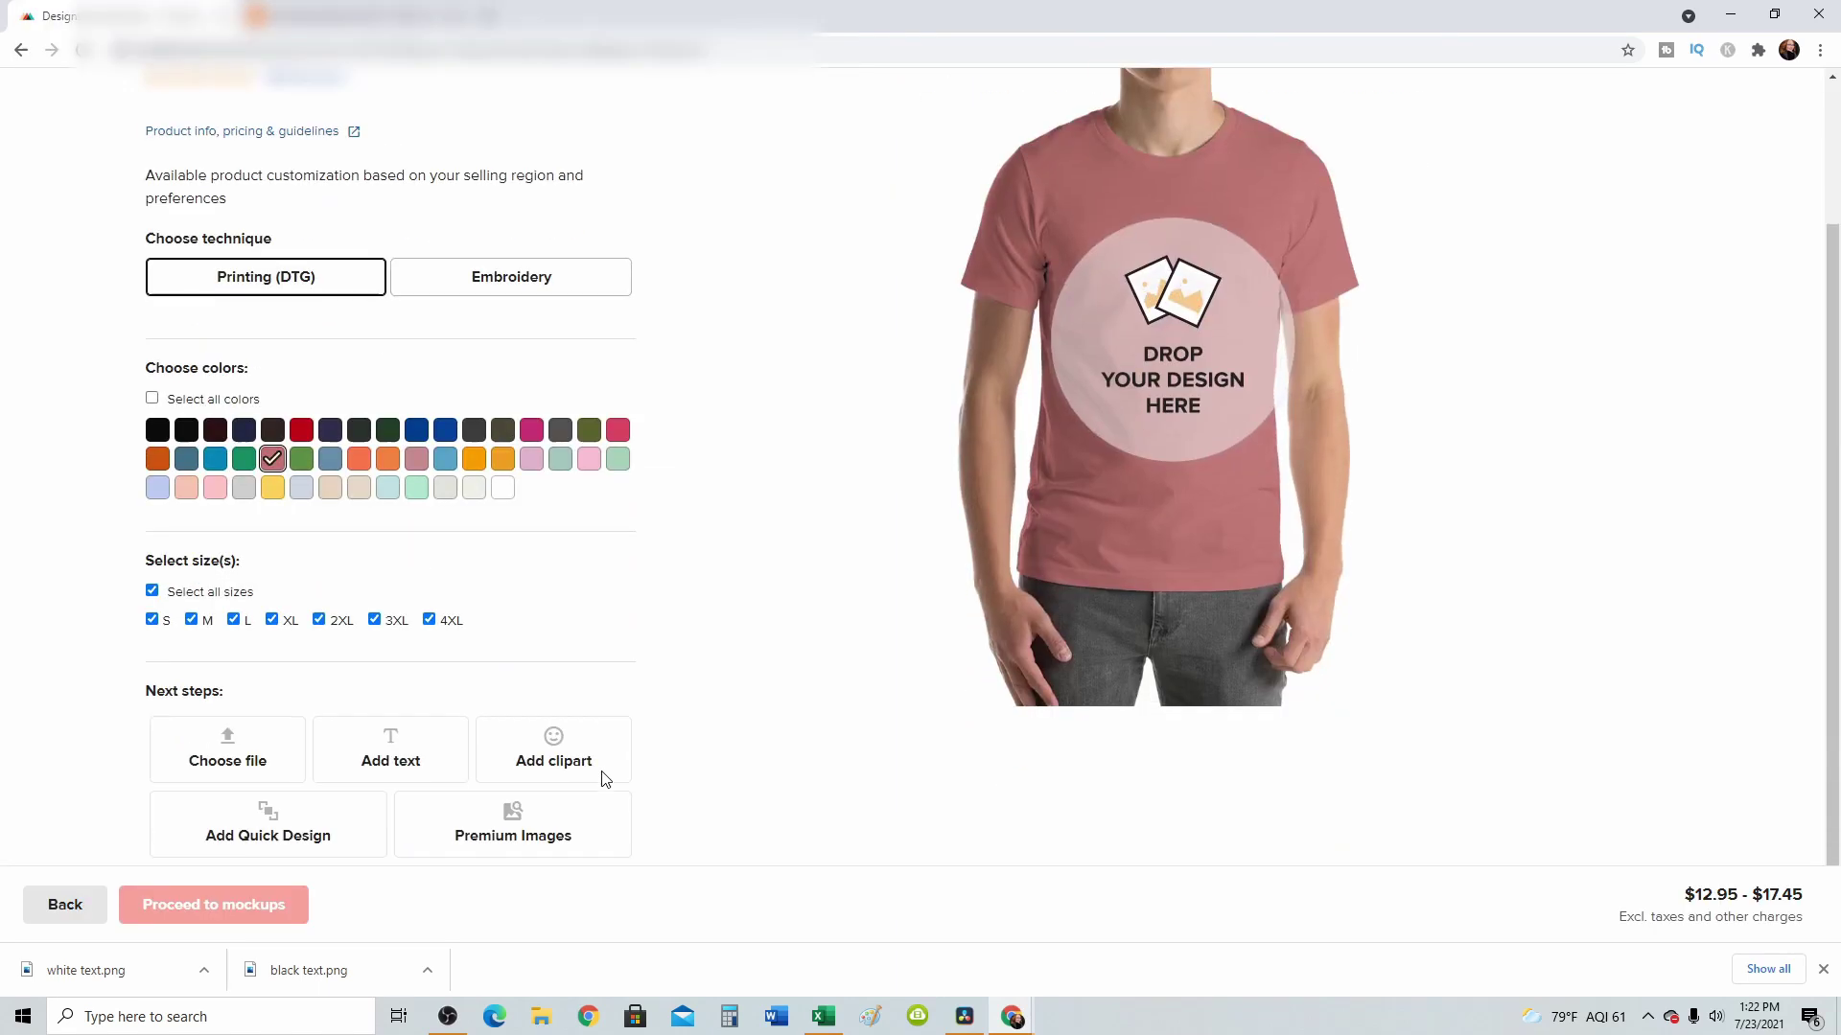
{"action": "scroll", "coordinate": [605, 776], "scroll_direction": "down", "scroll_amount": 1}
{"action": "scroll", "coordinate": [1061, 415], "scroll_direction": "up", "scroll_amount": 3}
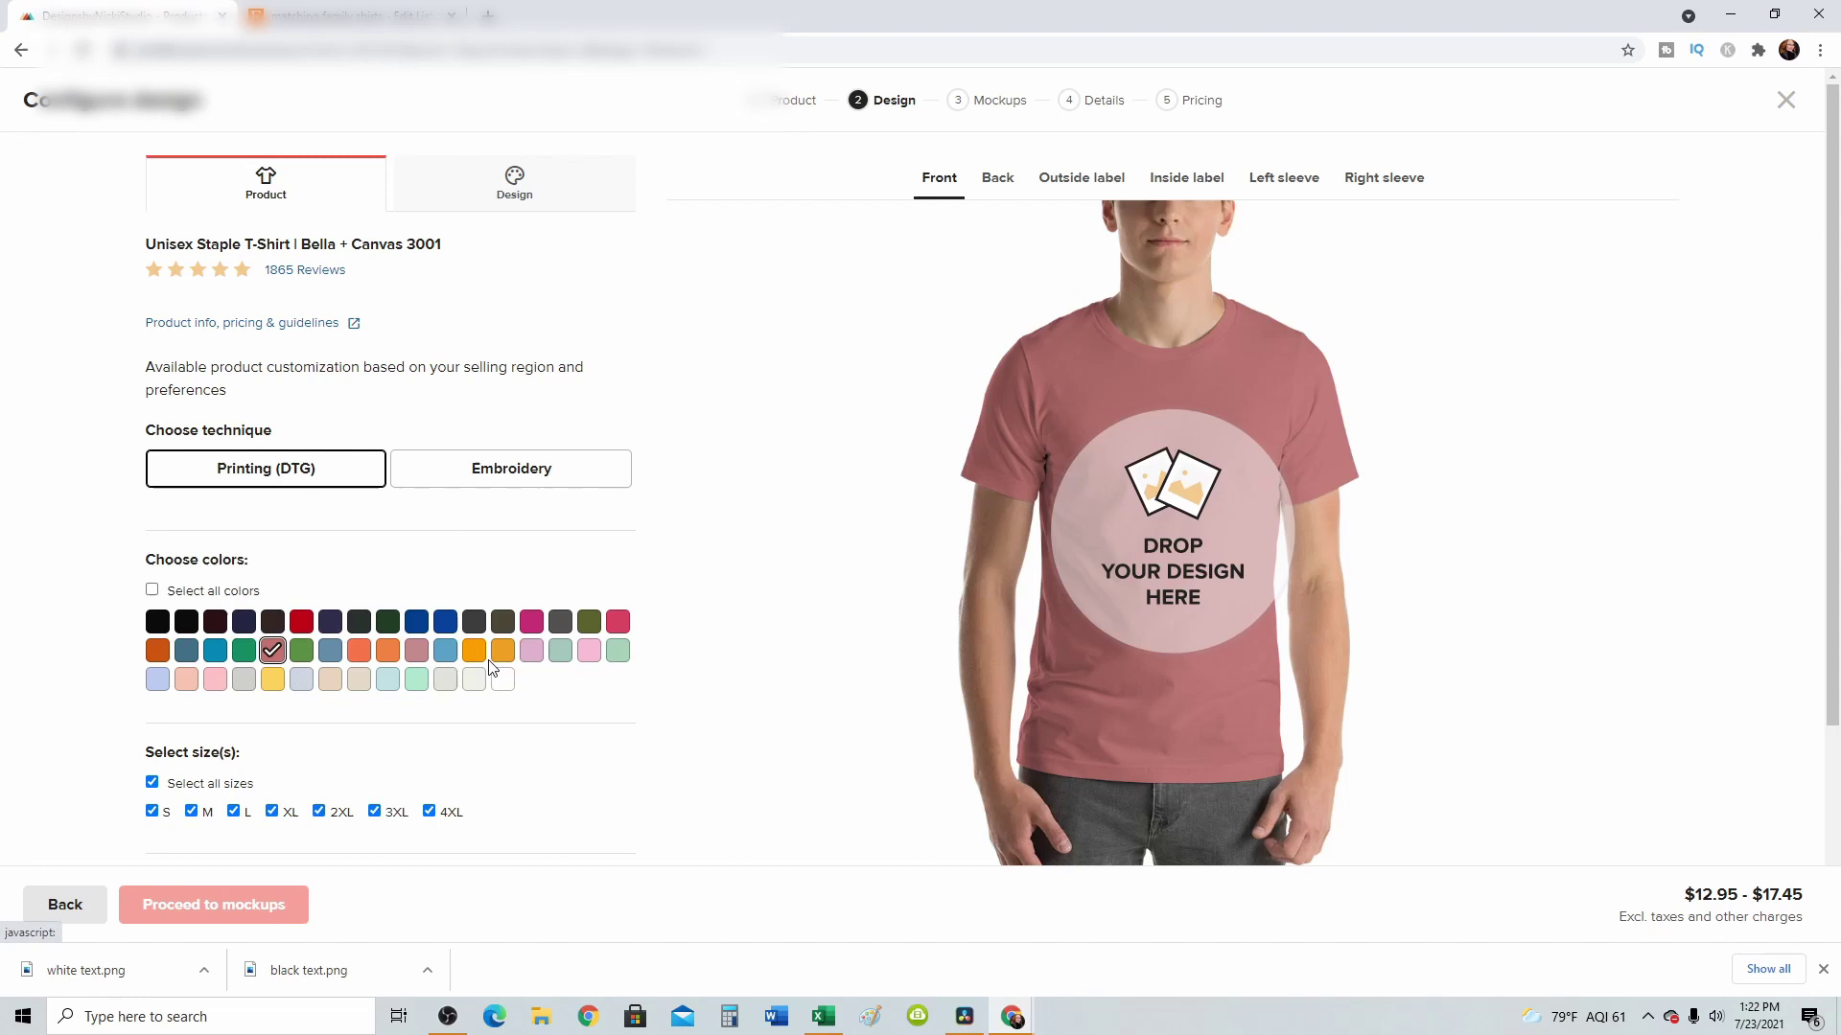
- Swap the LIKES R FREE design for white-text.png (SO R SUBS) on the shirt front
{"action": "left_click", "coordinate": [1178, 547]}
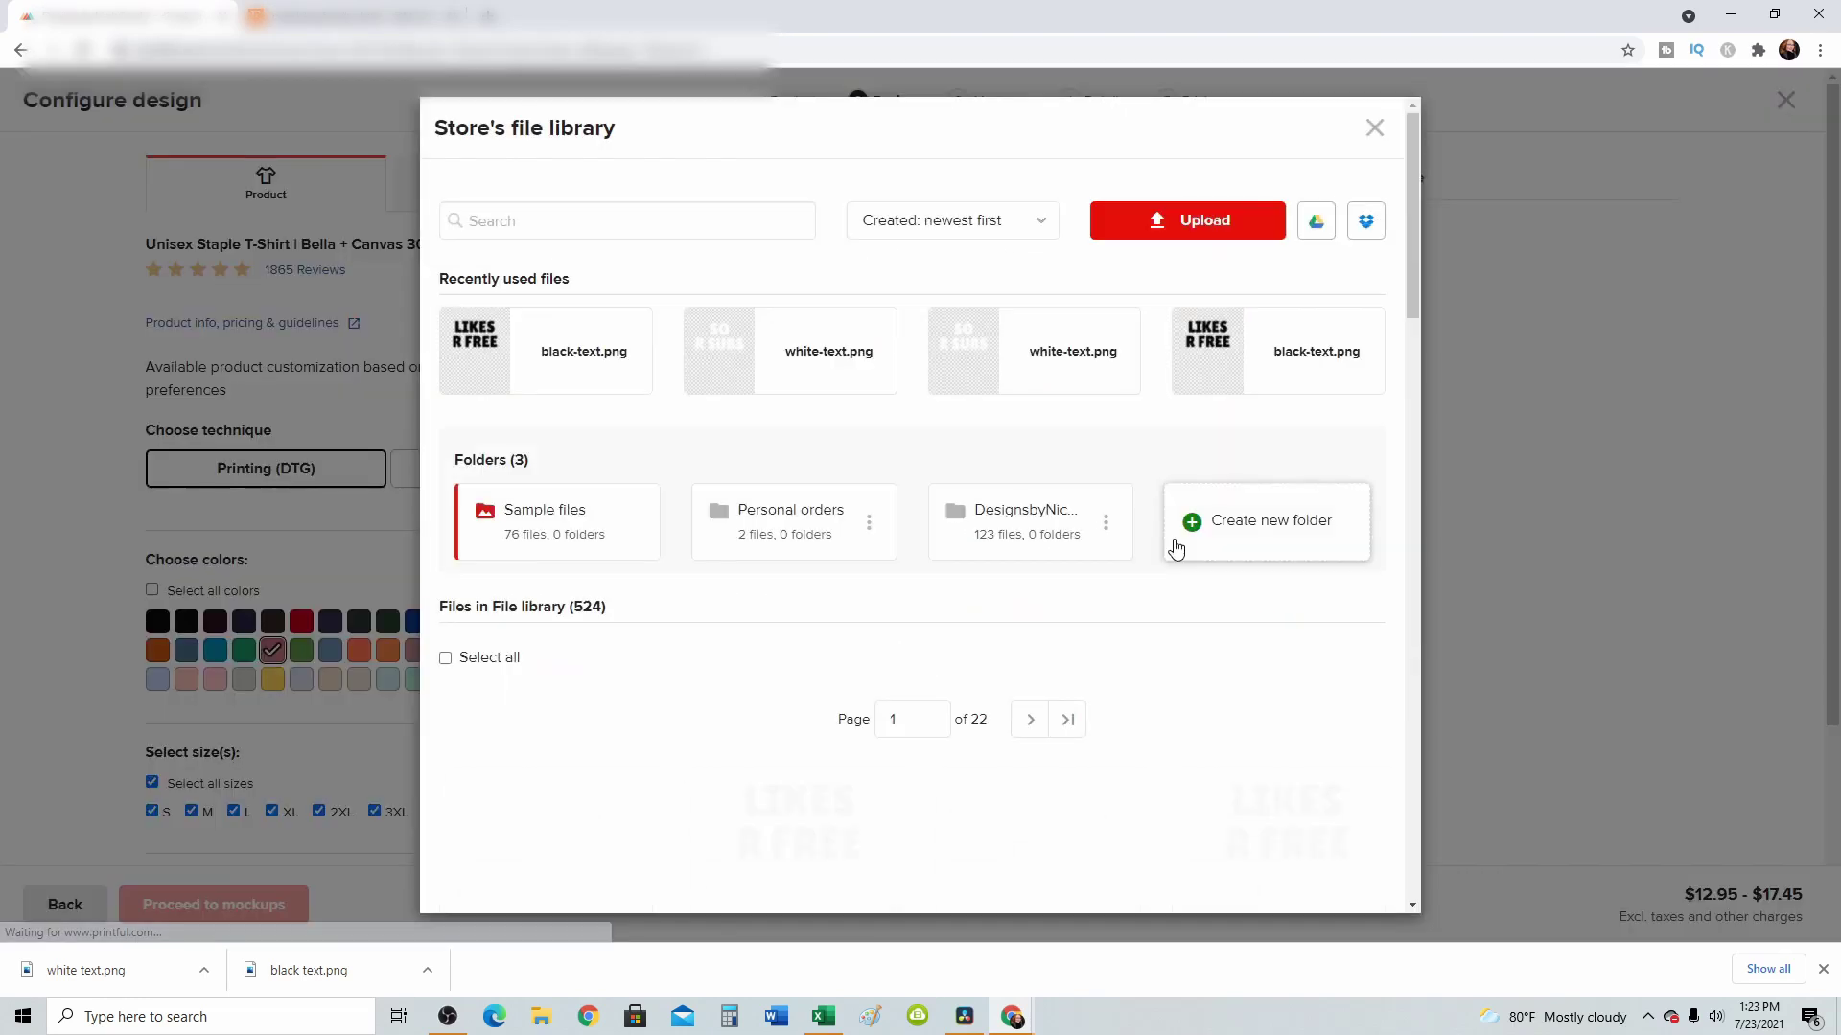
{"action": "left_click", "coordinate": [772, 874]}
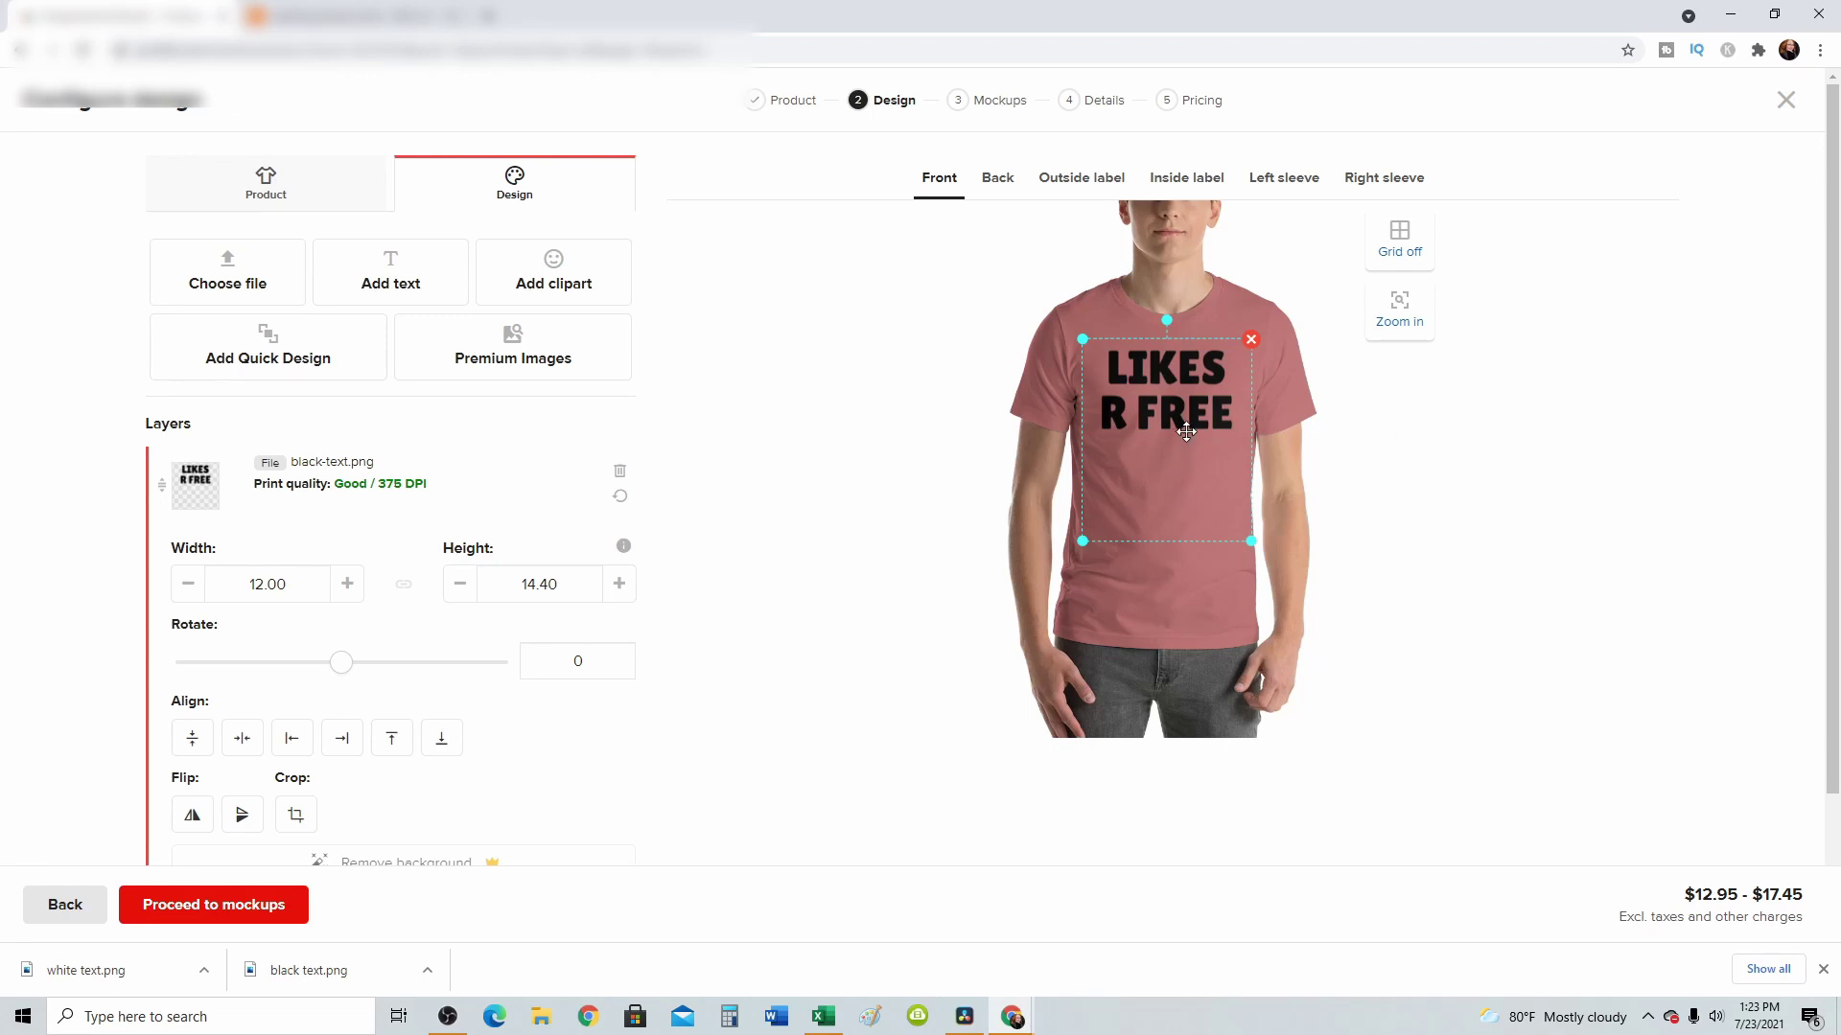
{"action": "left_click", "coordinate": [1251, 341]}
{"action": "left_click", "coordinate": [1145, 564]}
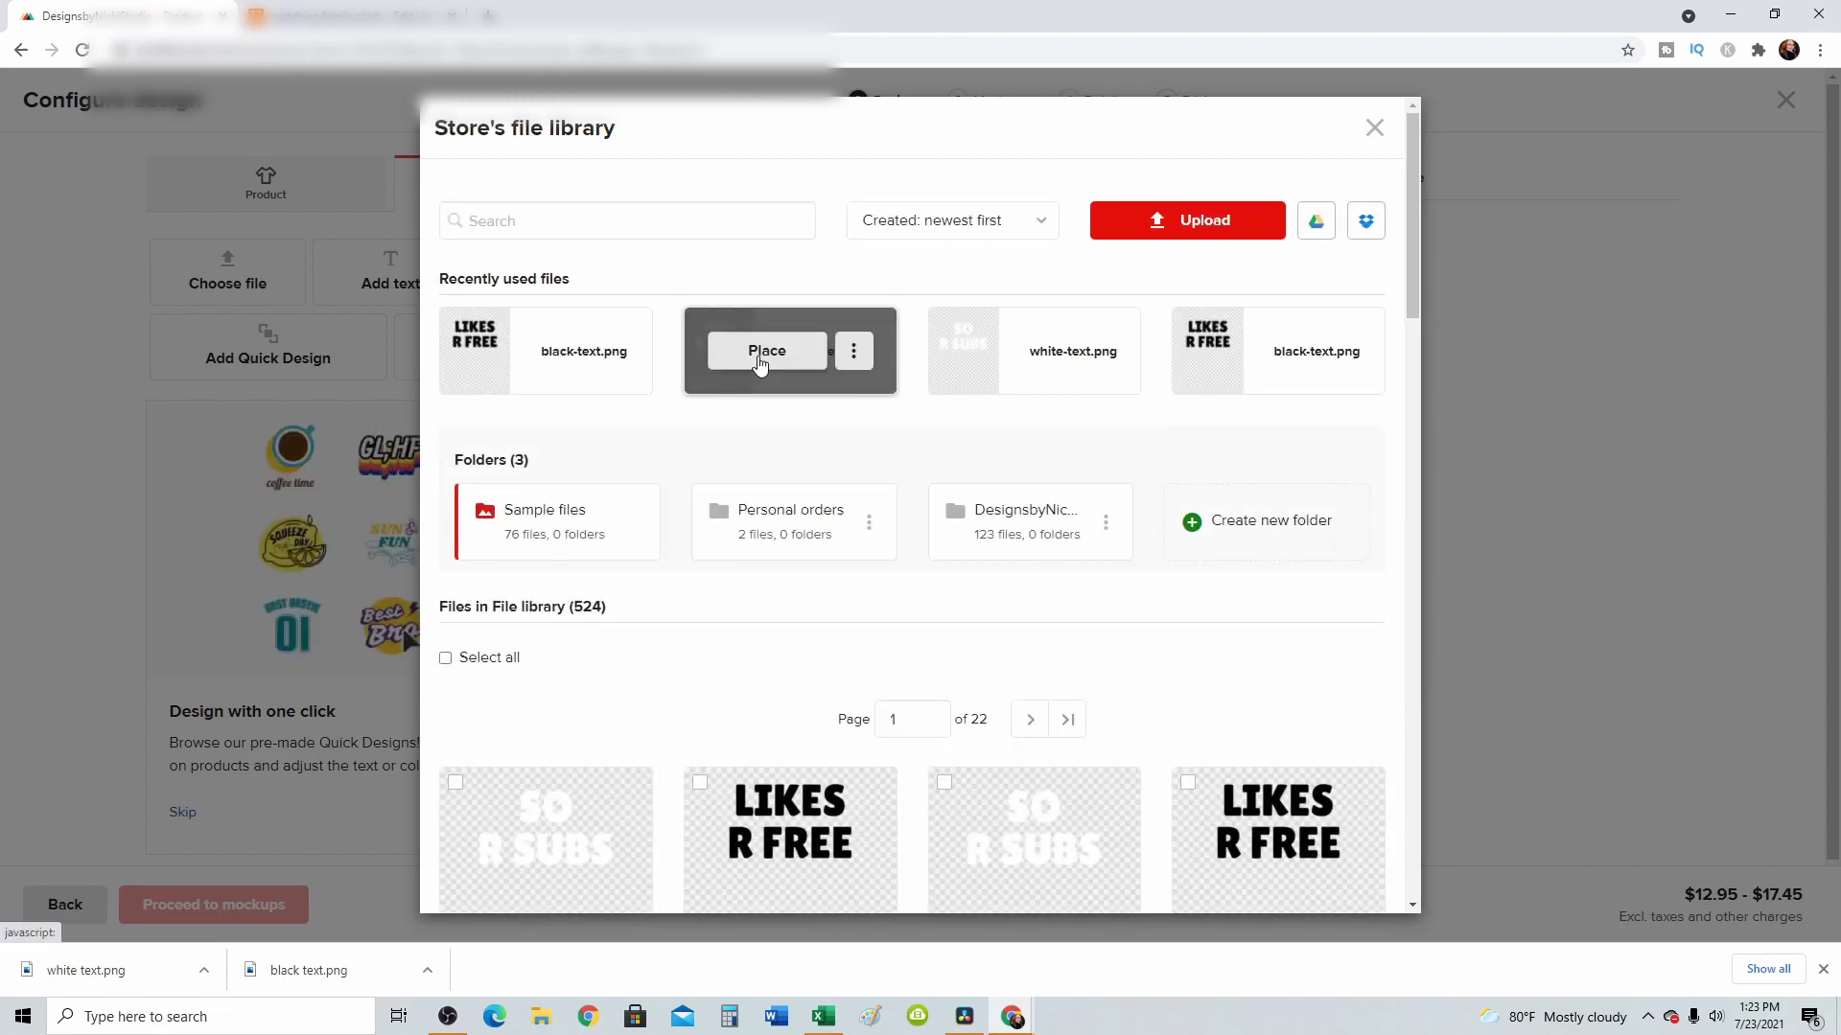
{"action": "left_click", "coordinate": [759, 361]}
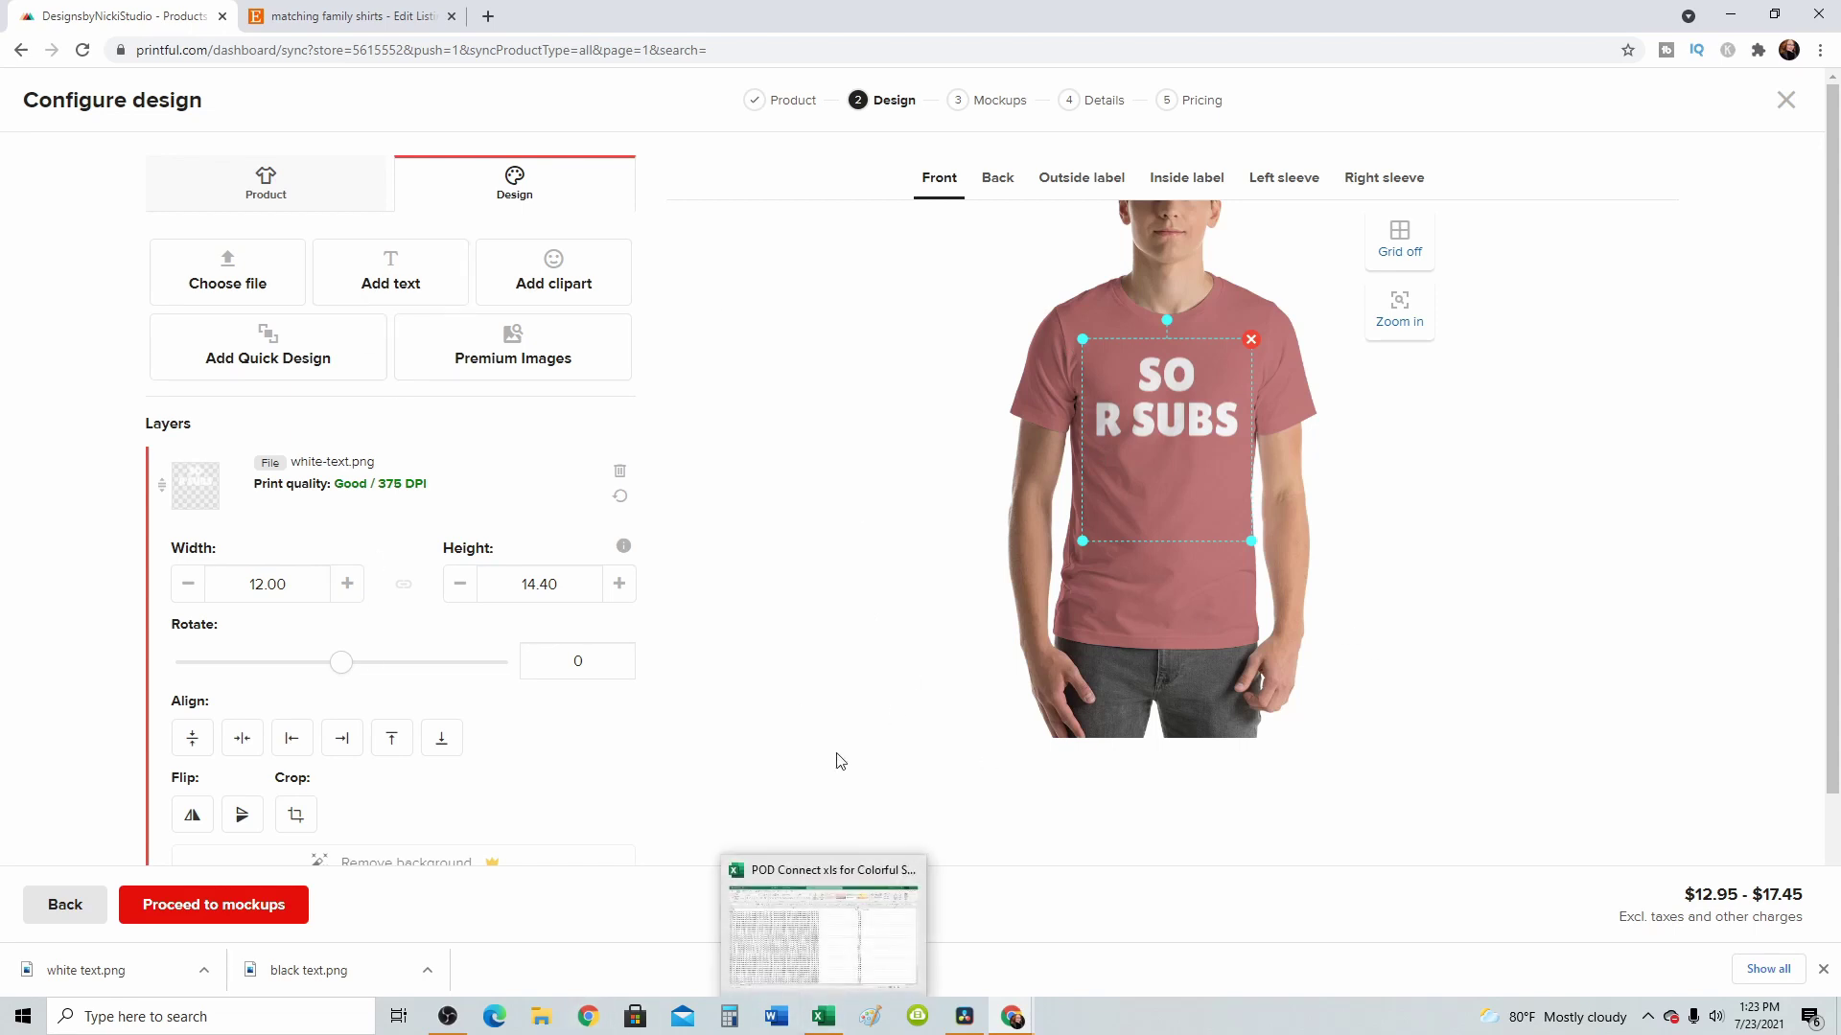
{"action": "left_click", "coordinate": [222, 922]}
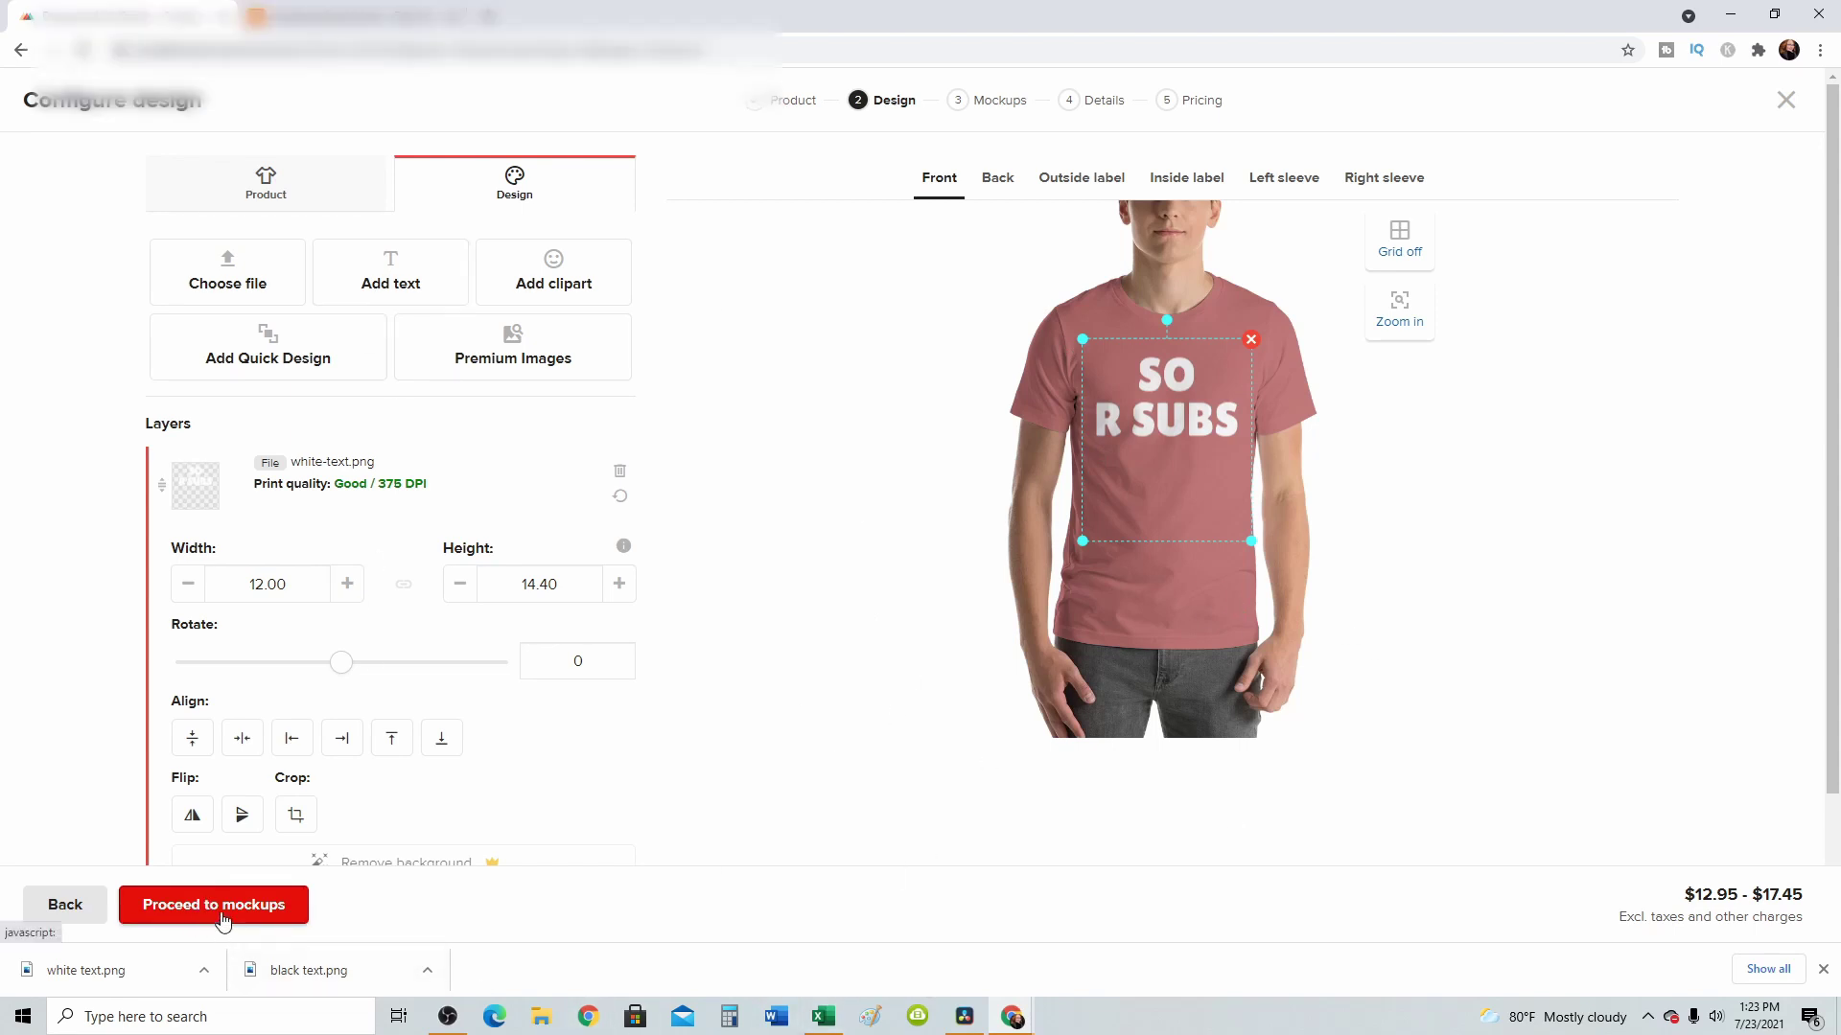
- Use the Women's Lifestyle 2 mockup and continue to the product details step
{"action": "left_click", "coordinate": [222, 919]}
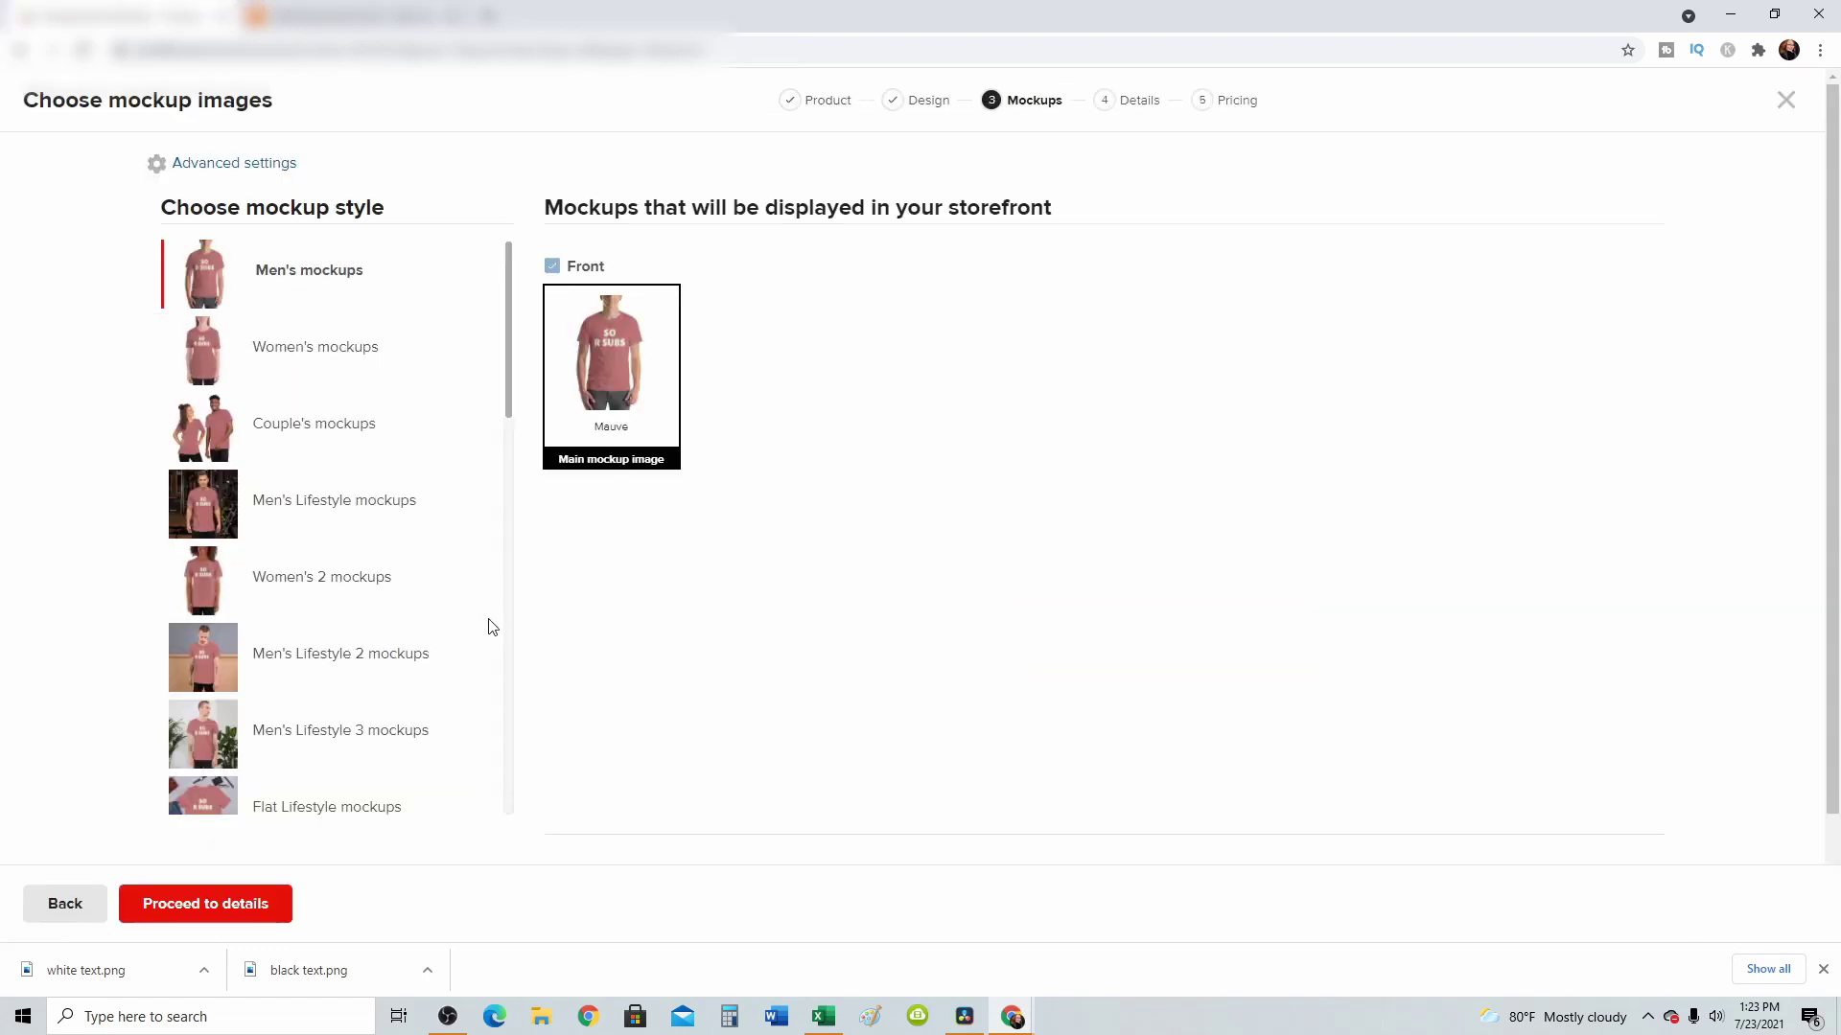
{"action": "scroll", "coordinate": [431, 628], "scroll_direction": "down", "scroll_amount": 5}
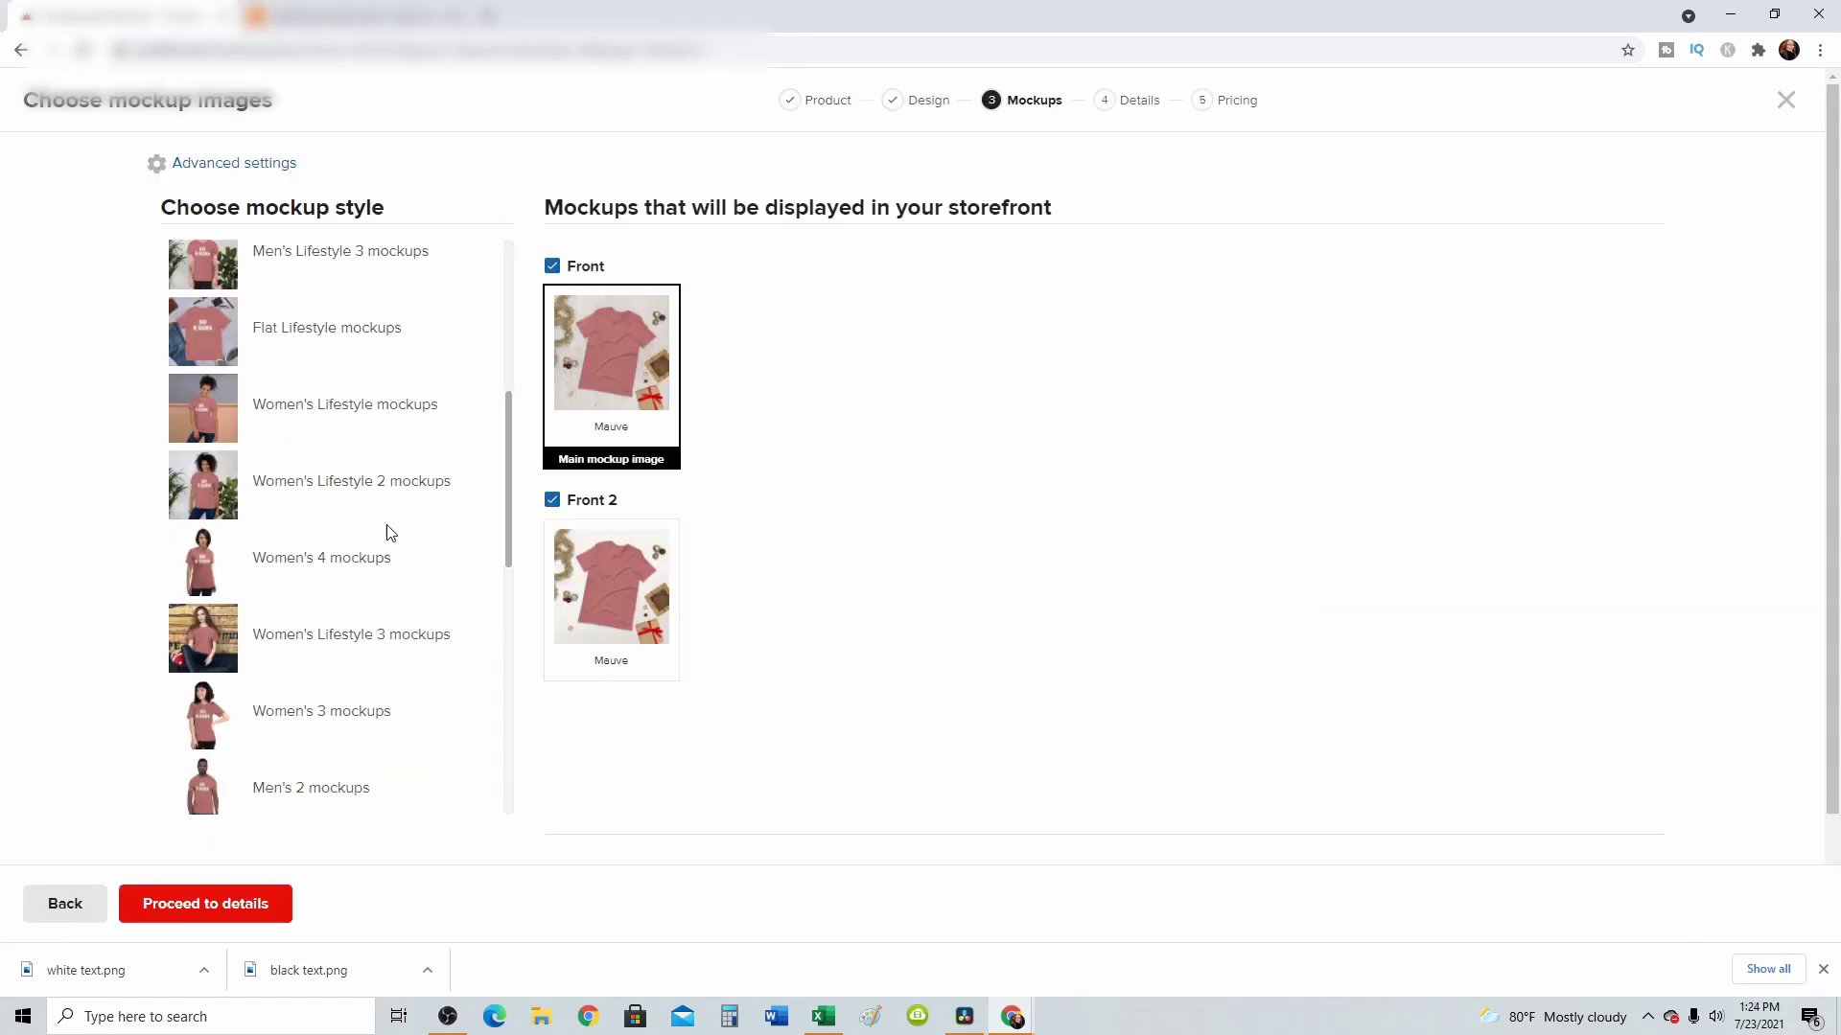
{"action": "left_click", "coordinate": [272, 487]}
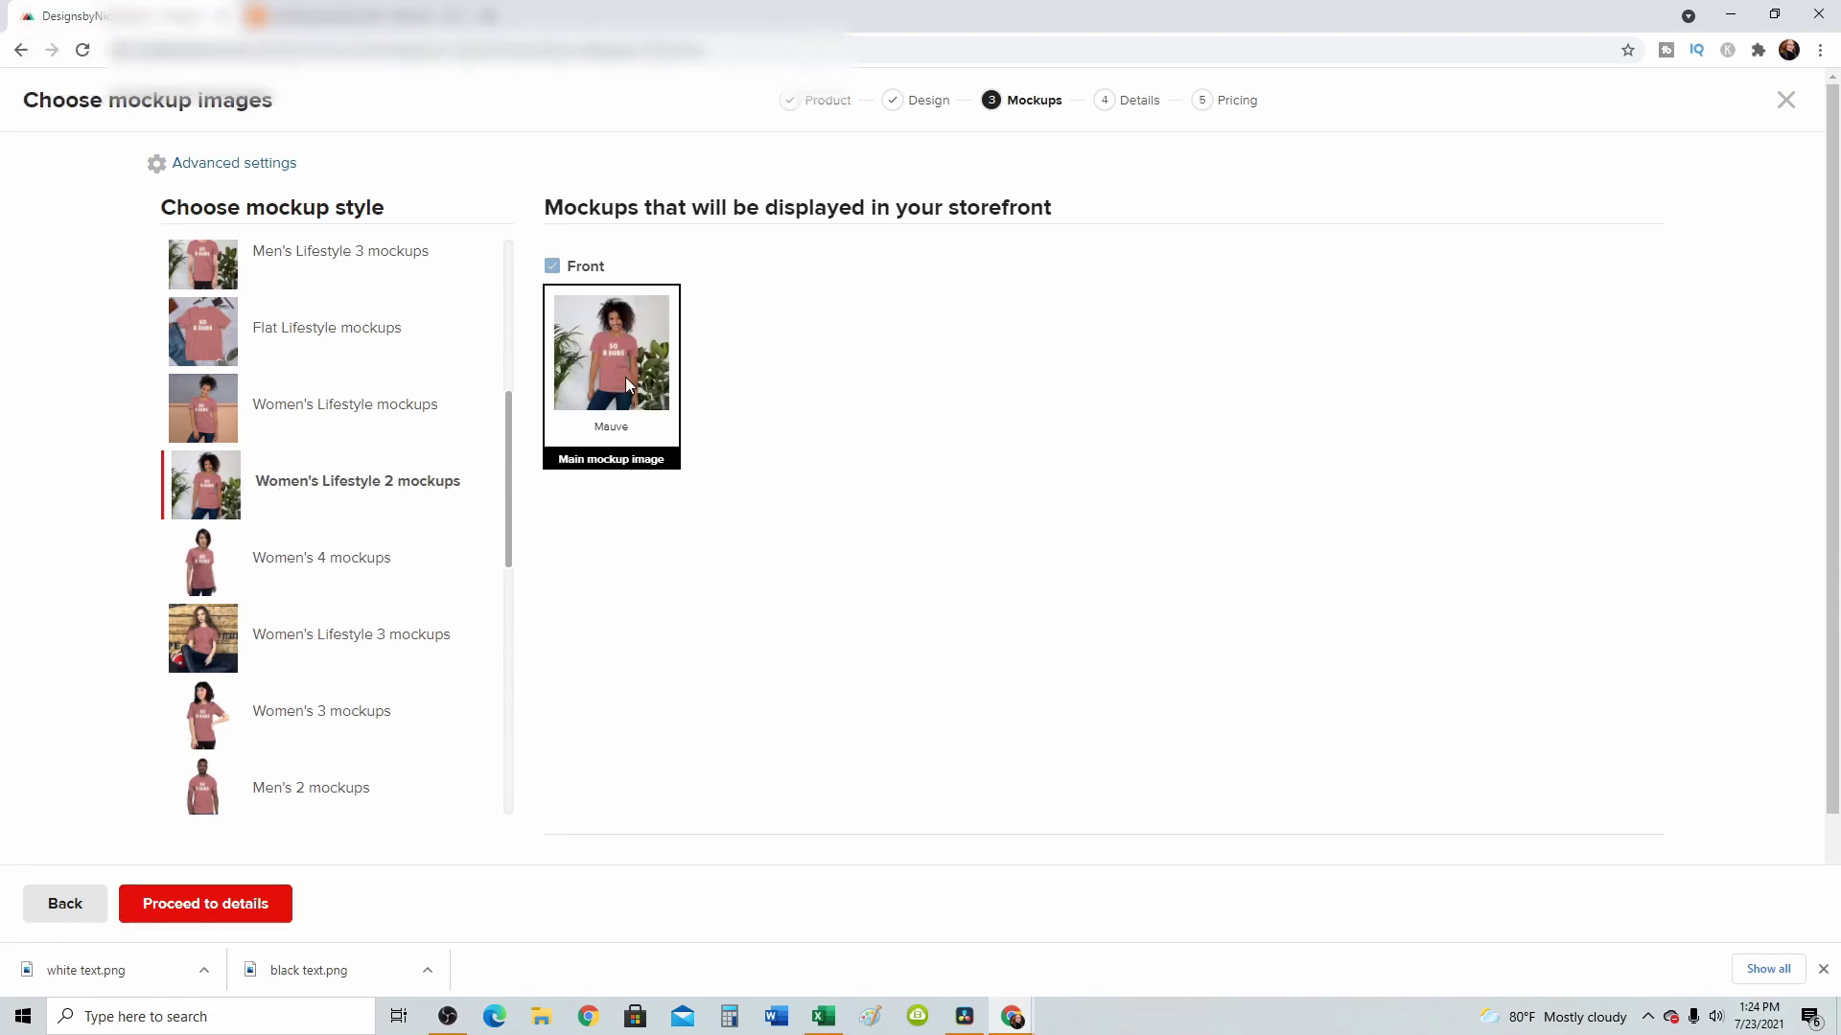
{"action": "left_click", "coordinate": [205, 901]}
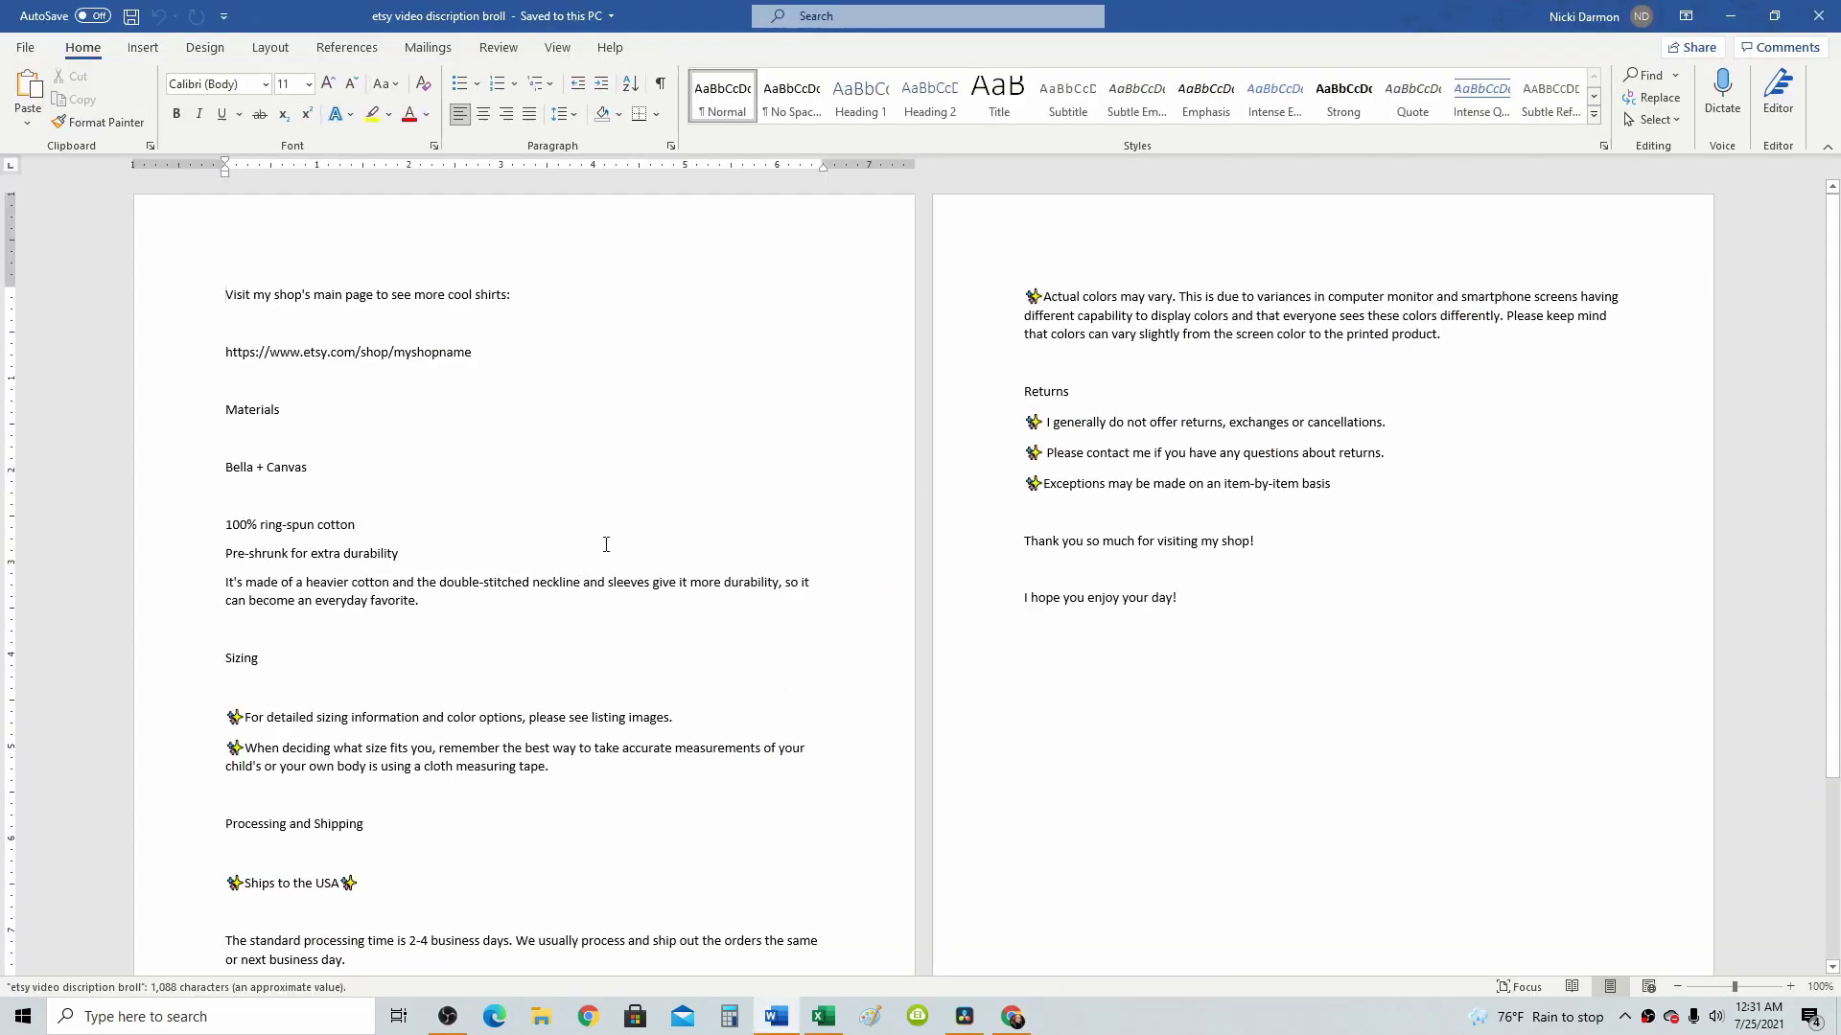
{"action": "scroll", "coordinate": [616, 507], "scroll_direction": "down", "scroll_amount": 2}
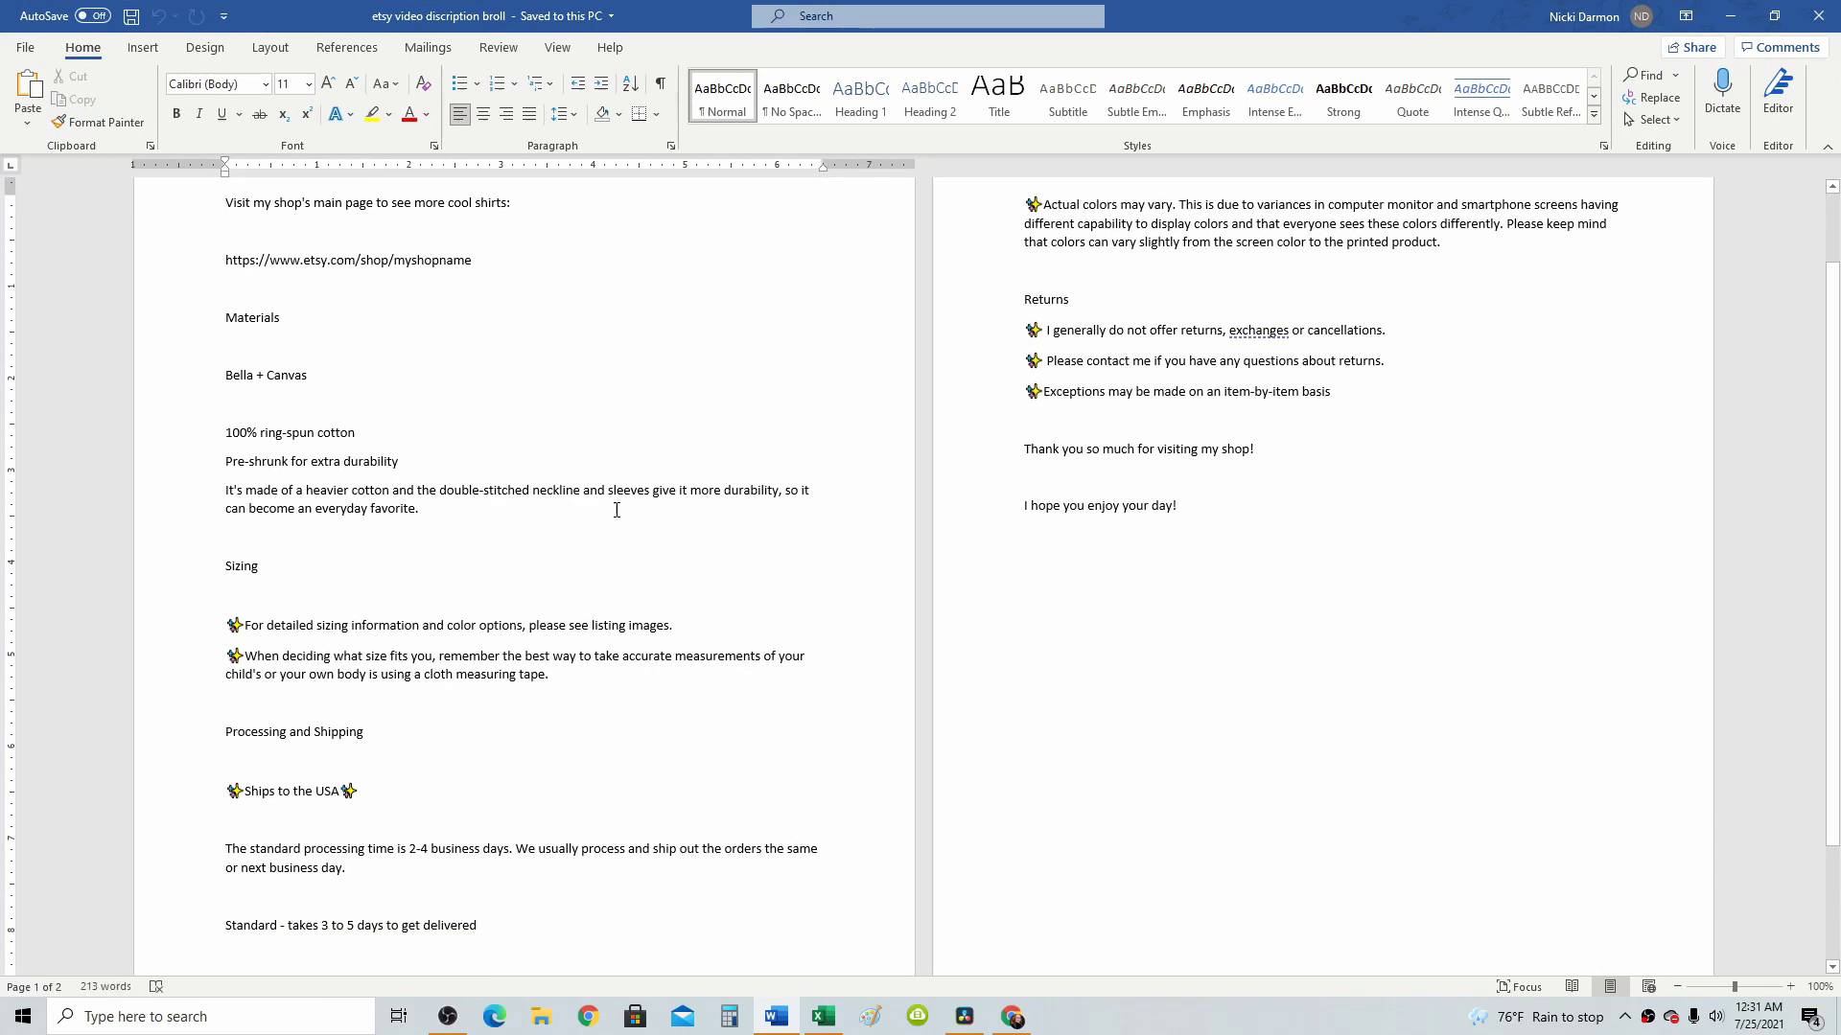
{"action": "scroll", "coordinate": [663, 516], "scroll_direction": "down", "scroll_amount": 1}
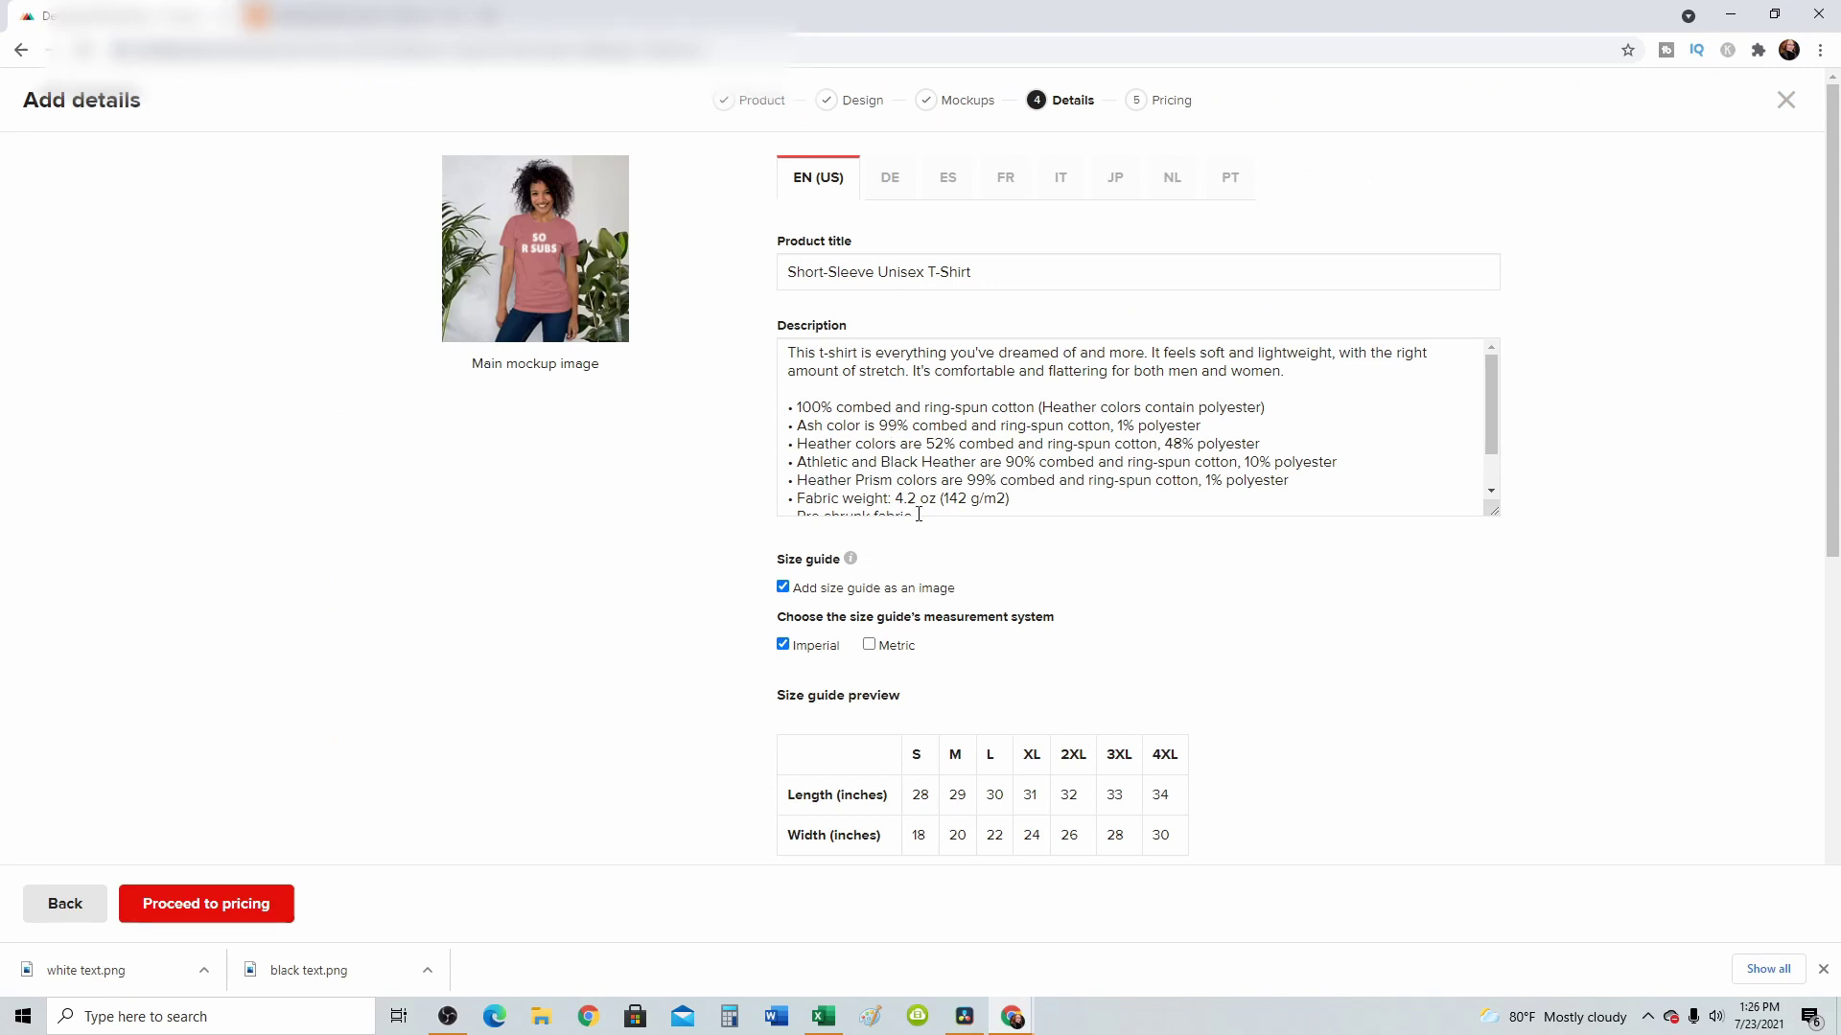
{"action": "scroll", "coordinate": [710, 513], "scroll_direction": "down", "scroll_amount": 1}
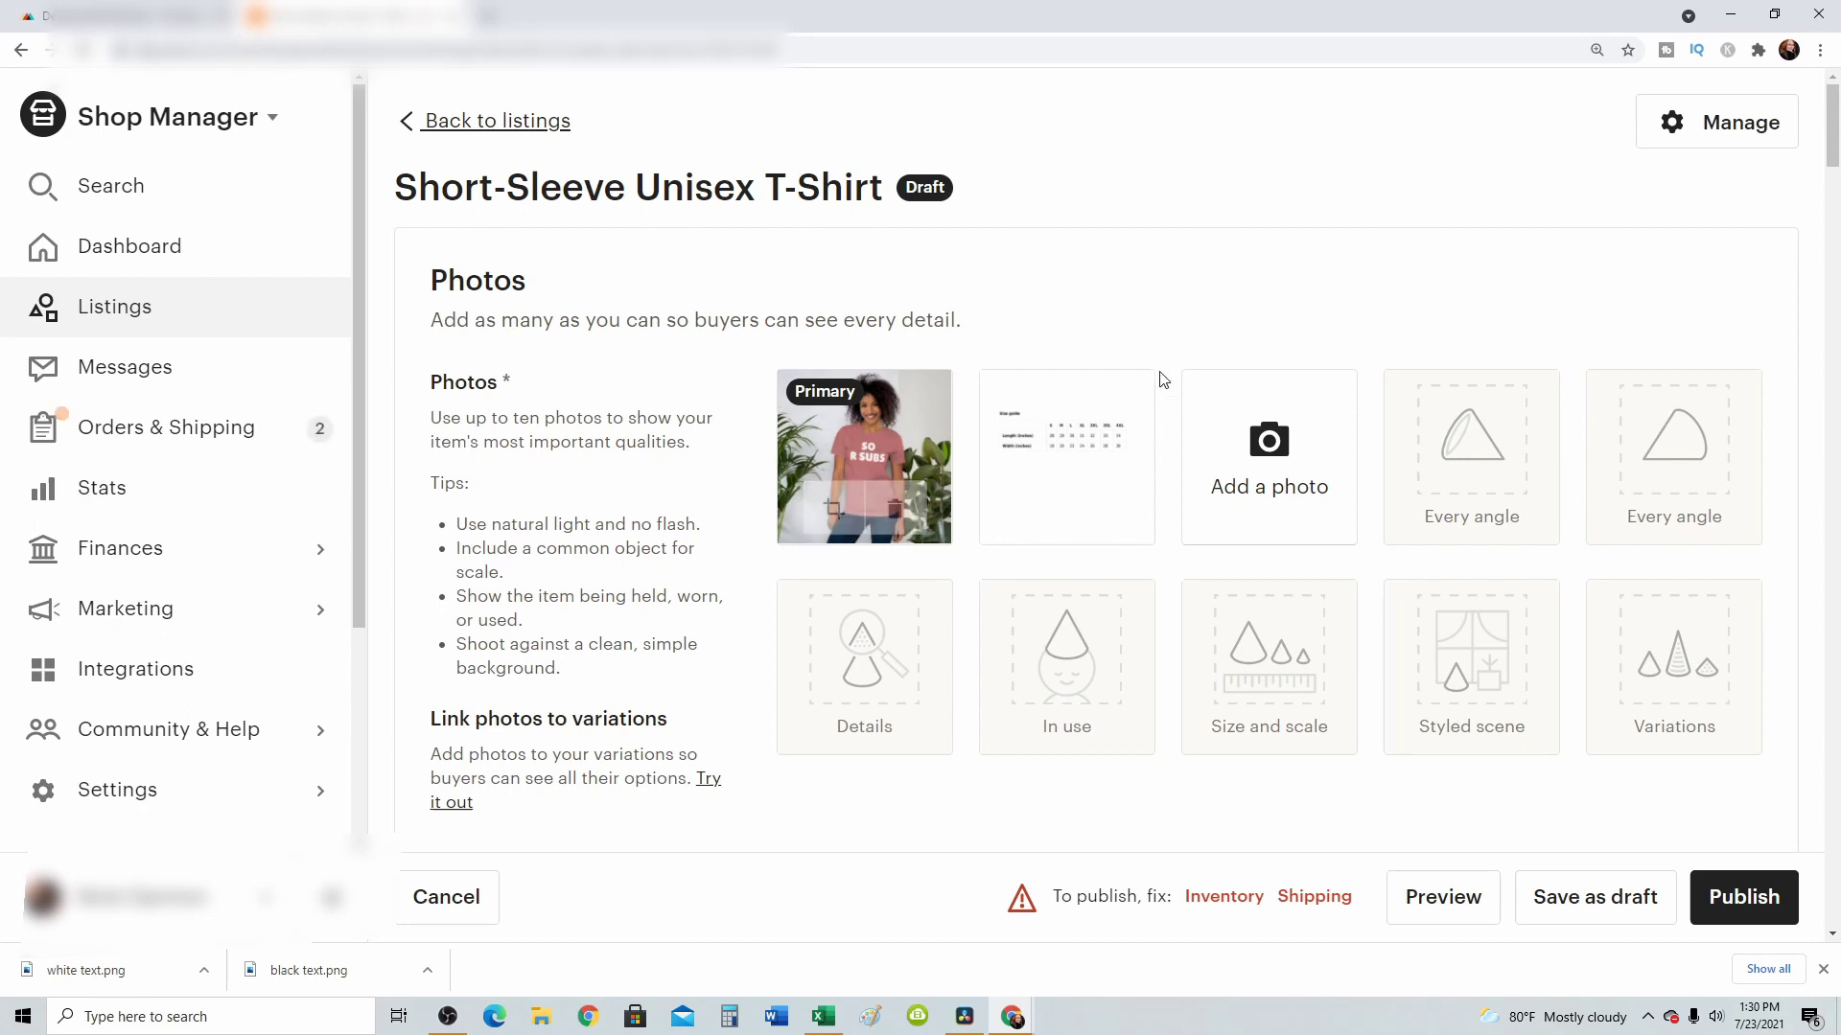
{"action": "mouse_move", "coordinate": [1062, 432]}
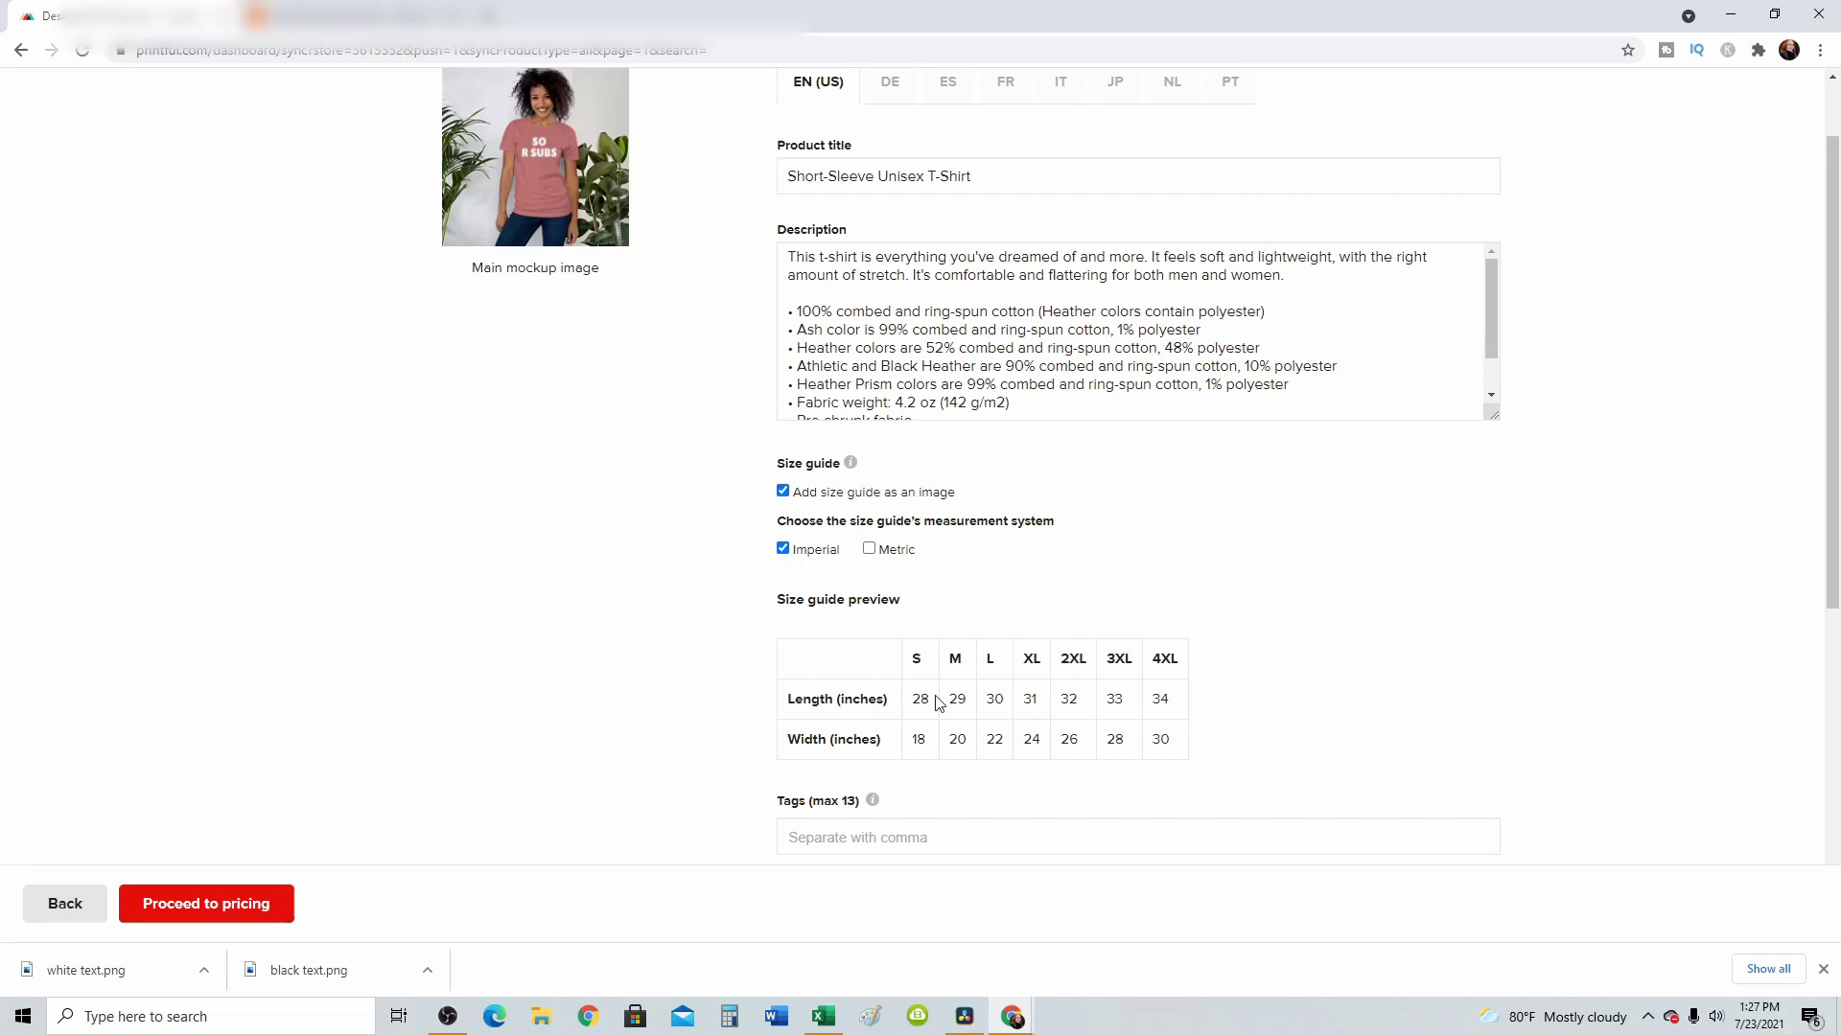
- Add the recent tags 'subs r too', 'likes are free' and 'likes r free'
{"action": "scroll", "coordinate": [939, 702], "scroll_direction": "down", "scroll_amount": 4}
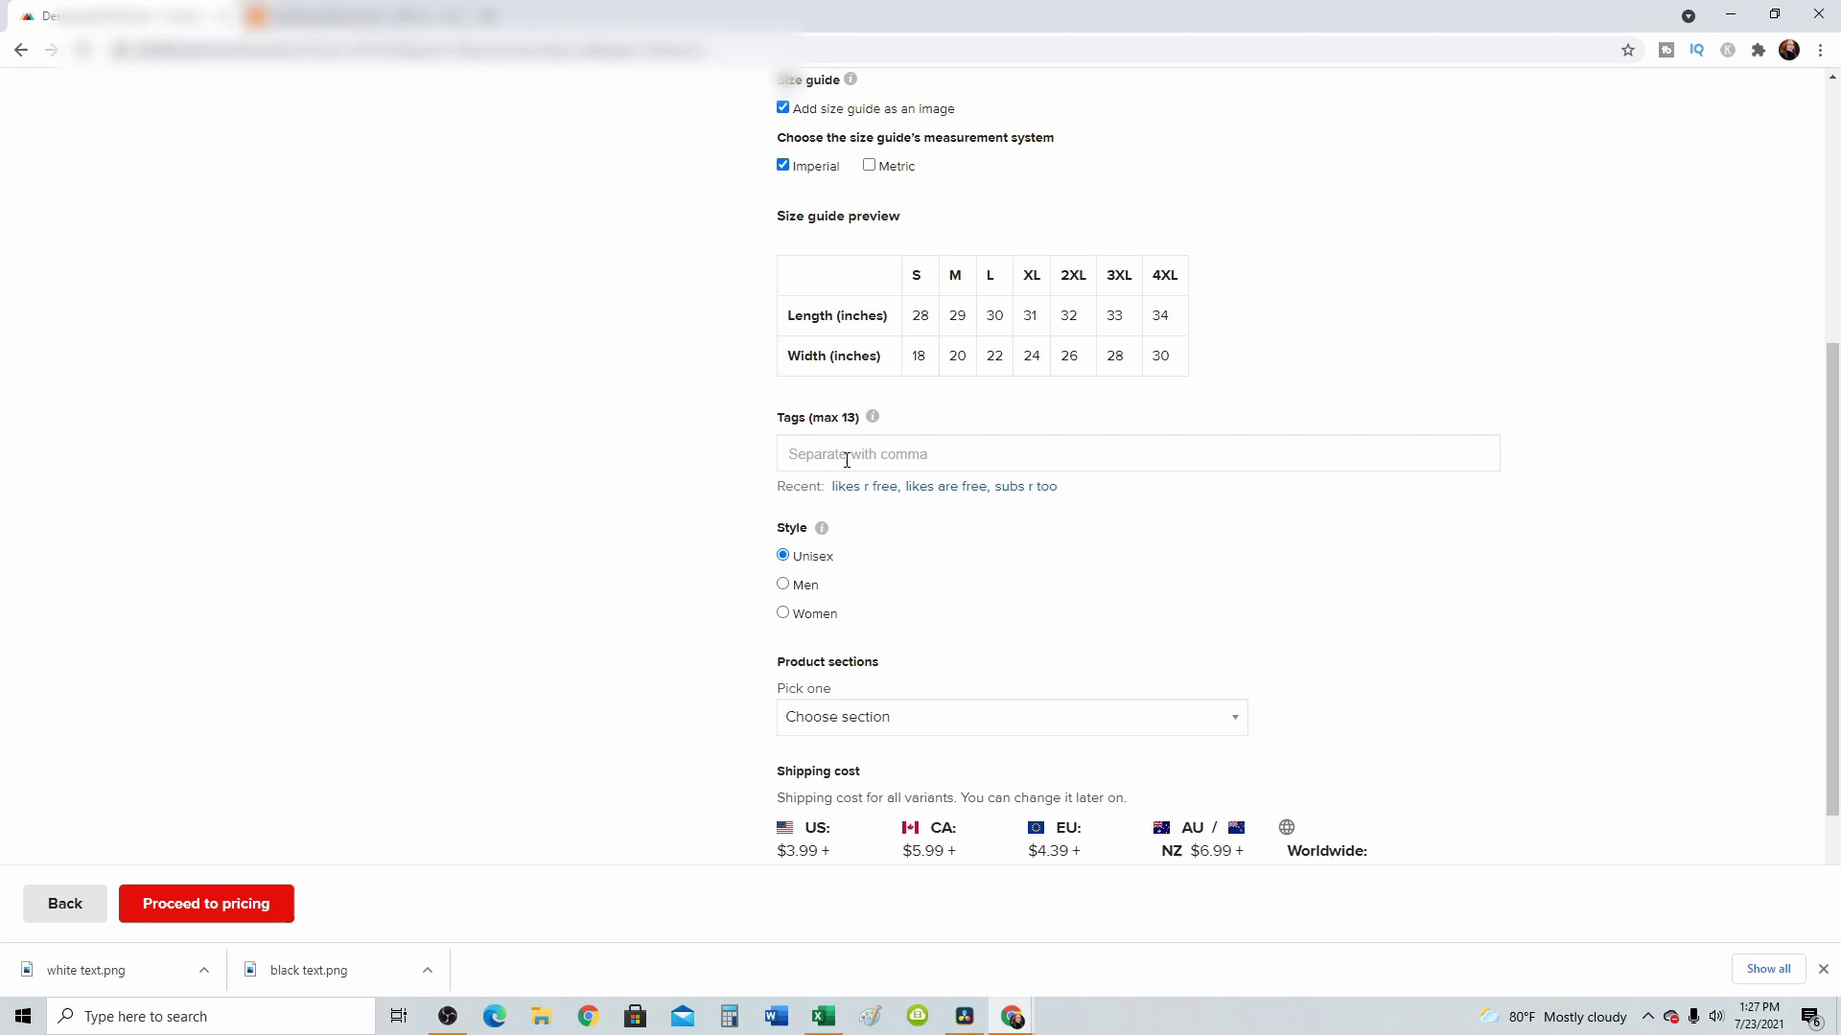
{"action": "left_click", "coordinate": [1046, 491]}
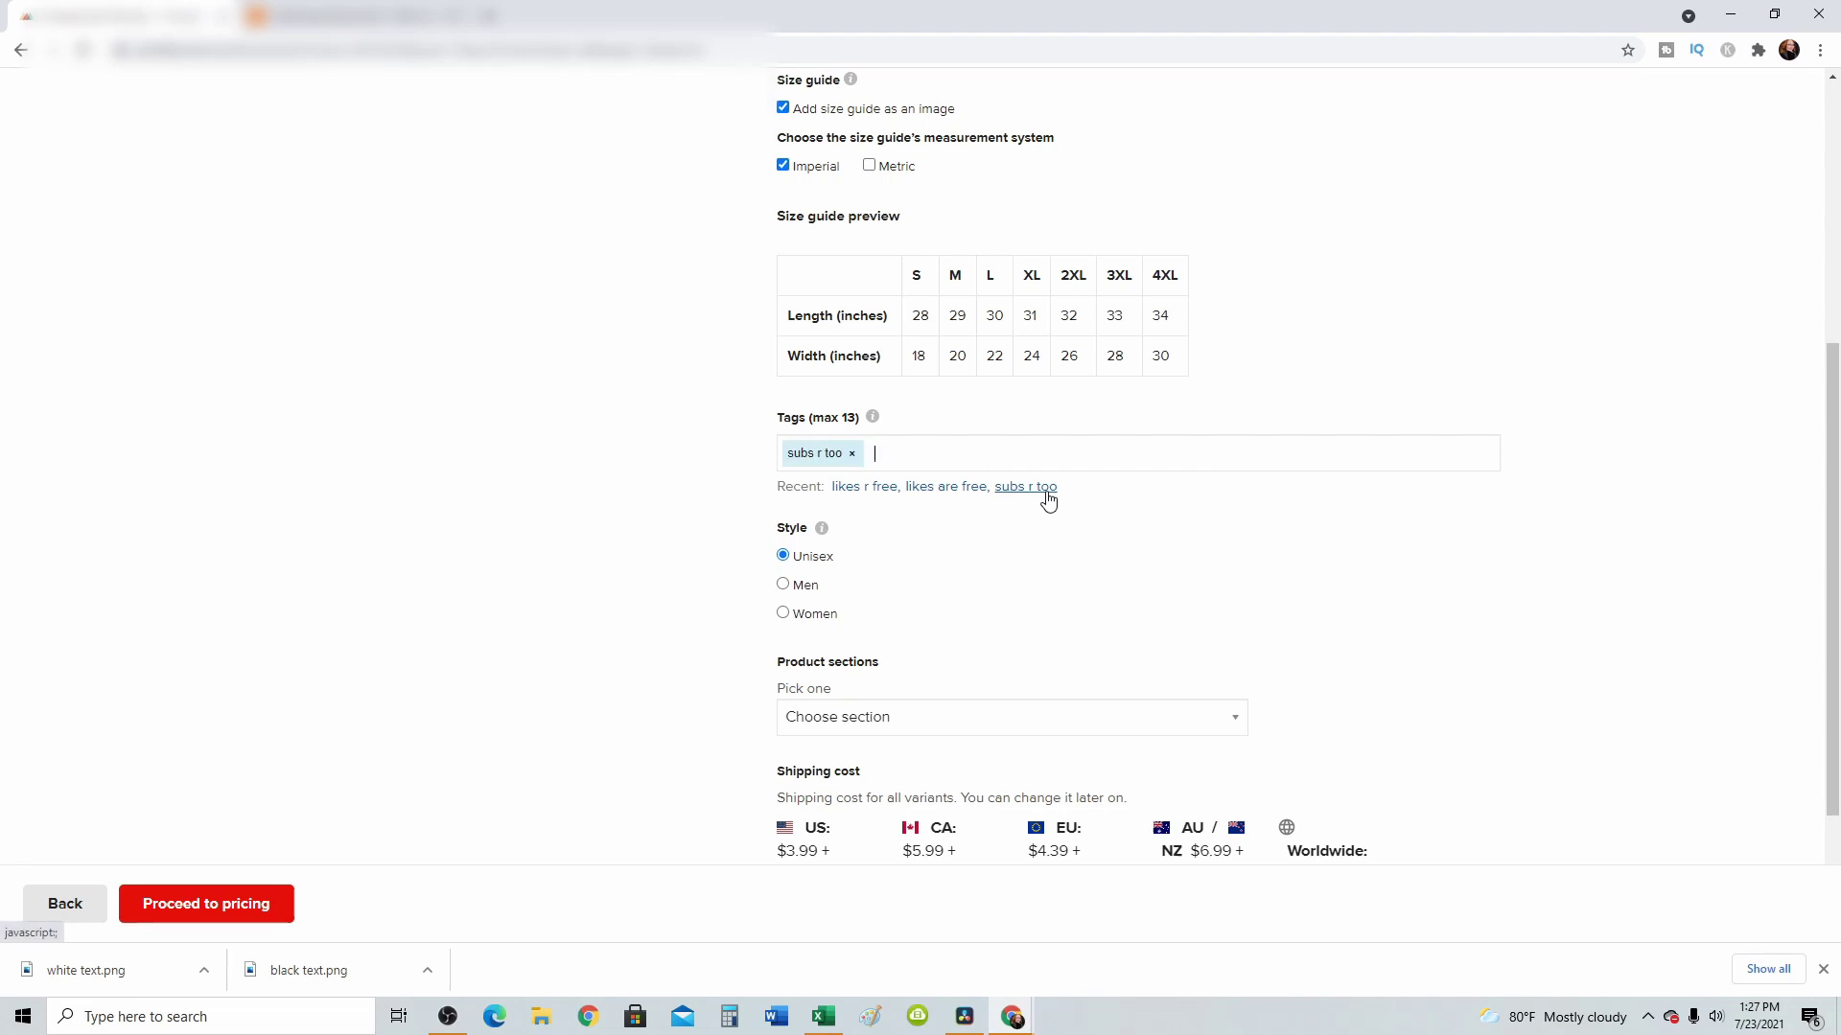
{"action": "left_click", "coordinate": [949, 491]}
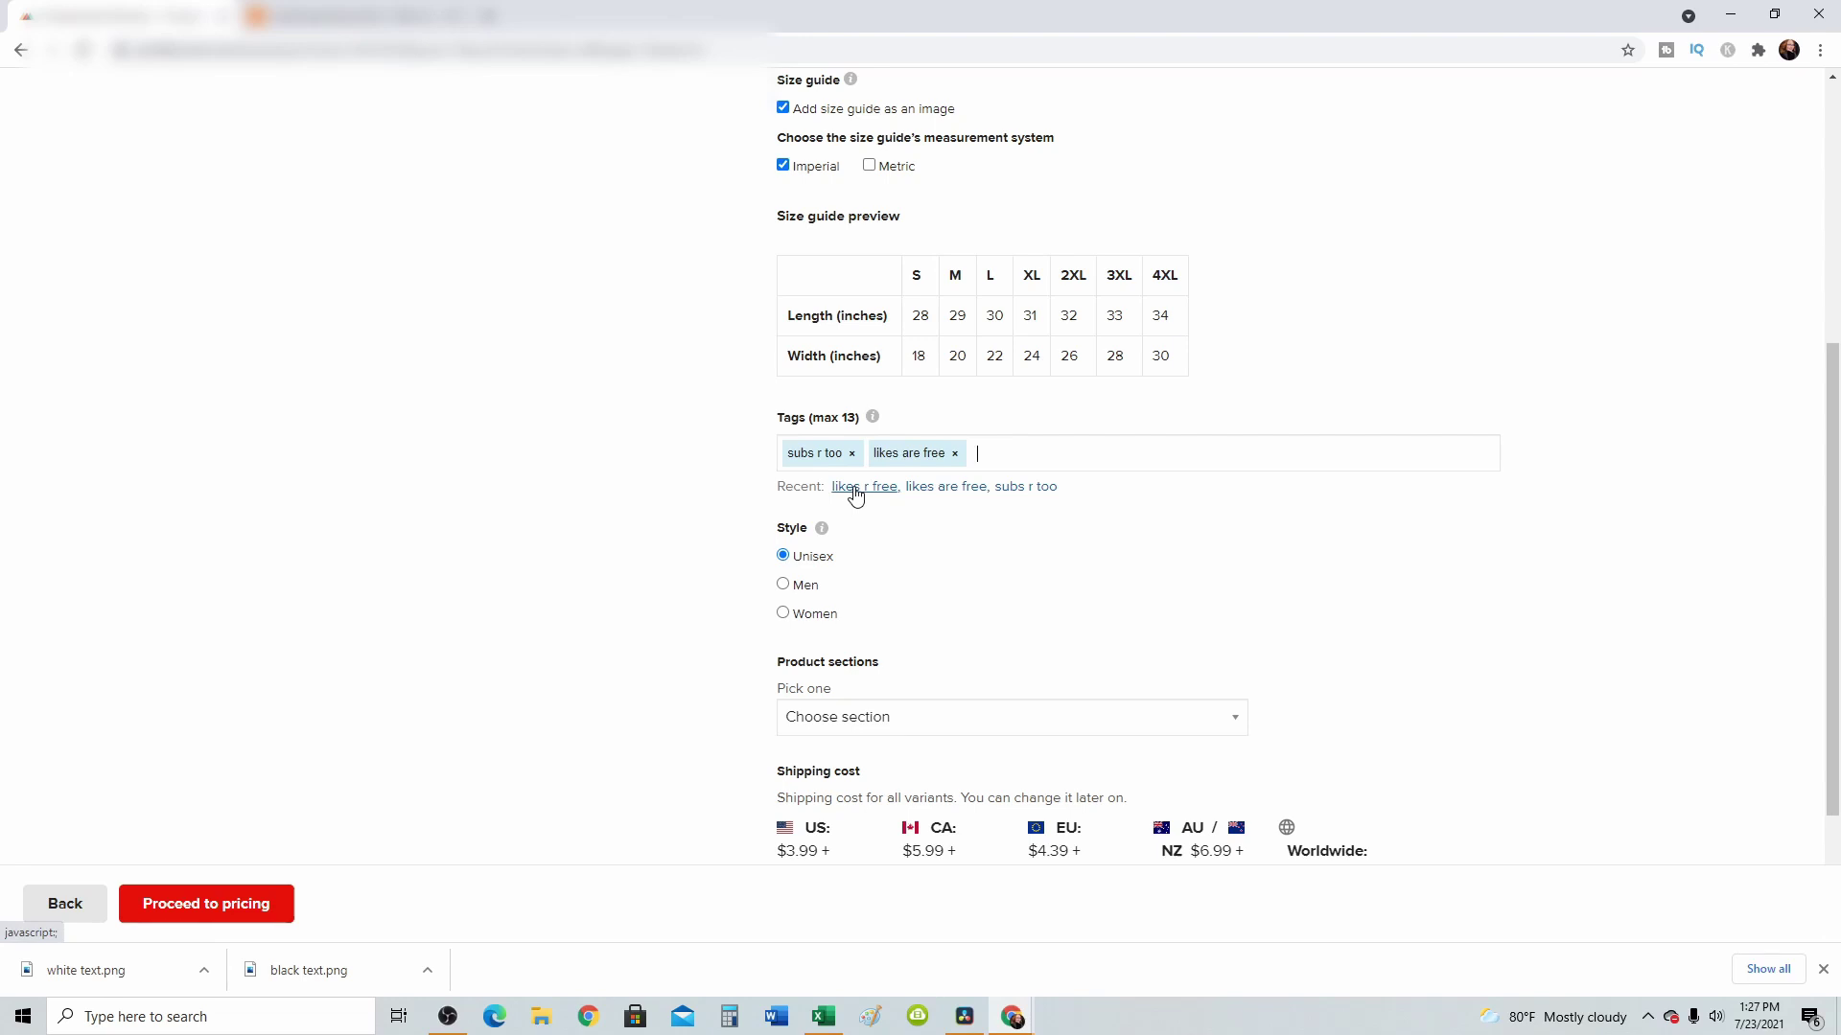
{"action": "left_click", "coordinate": [857, 494]}
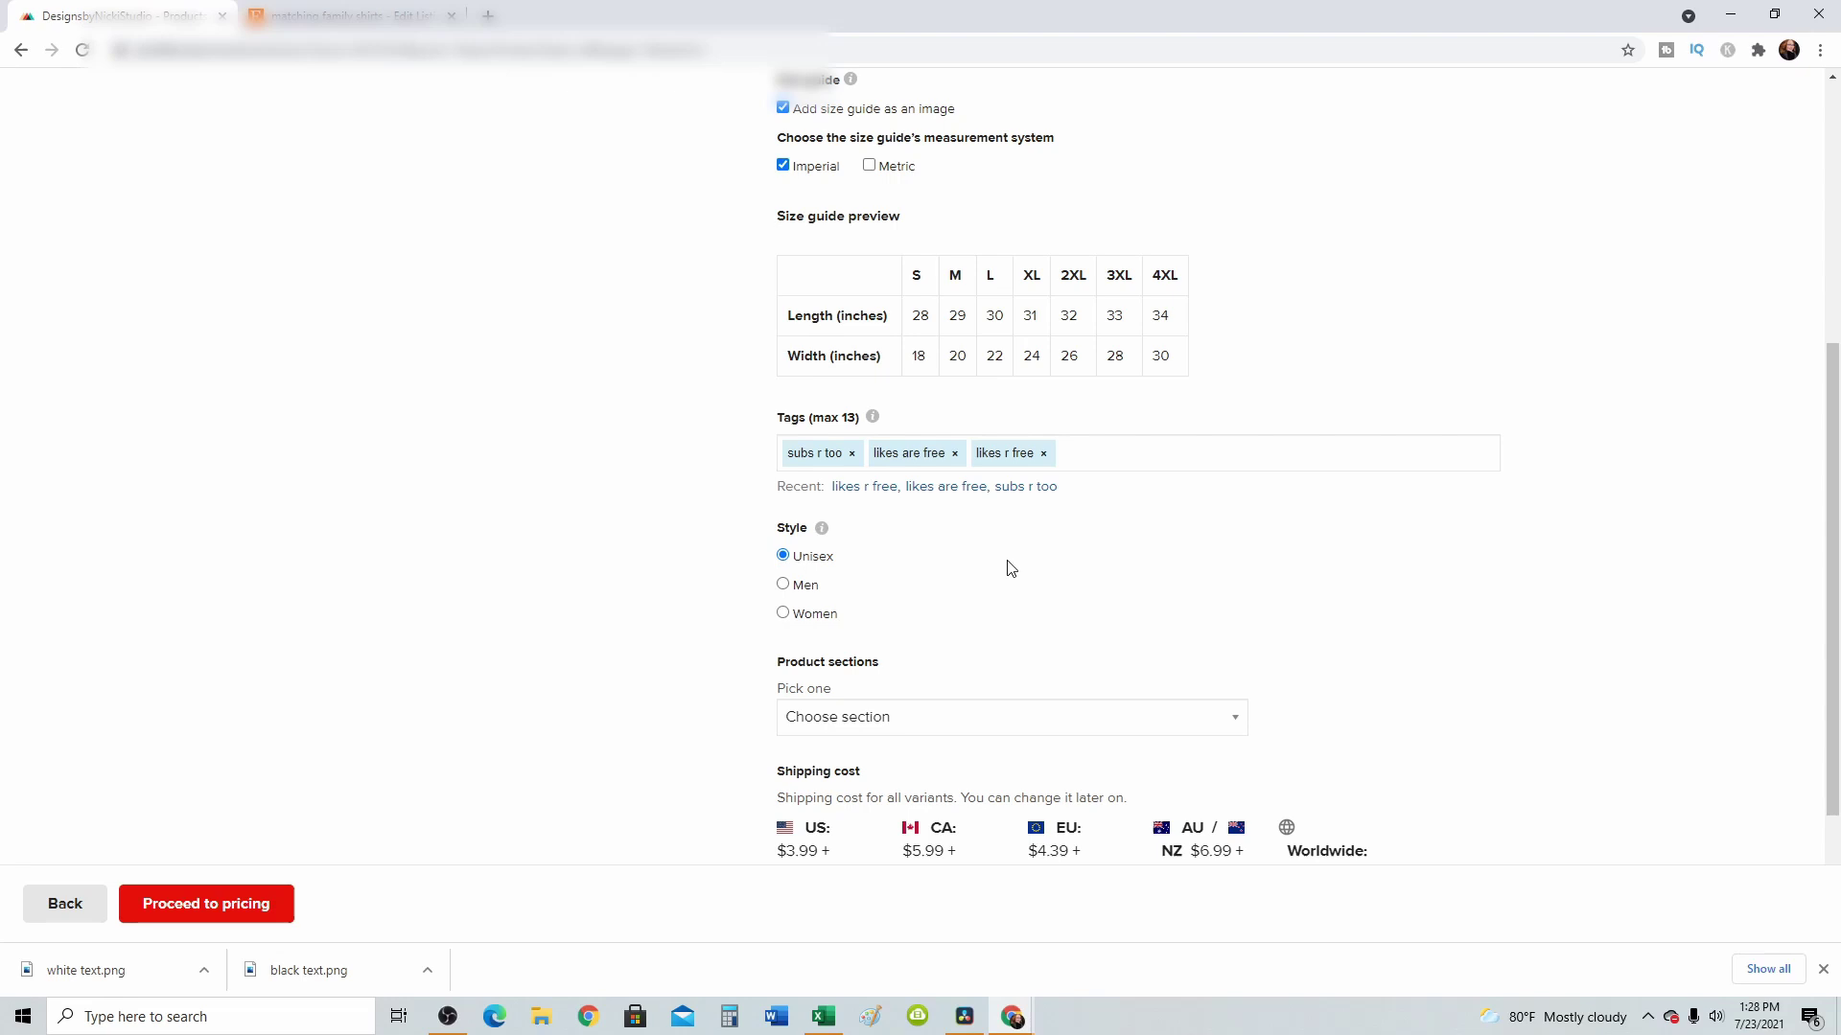
{"action": "scroll", "coordinate": [621, 641], "scroll_direction": "down", "scroll_amount": 1}
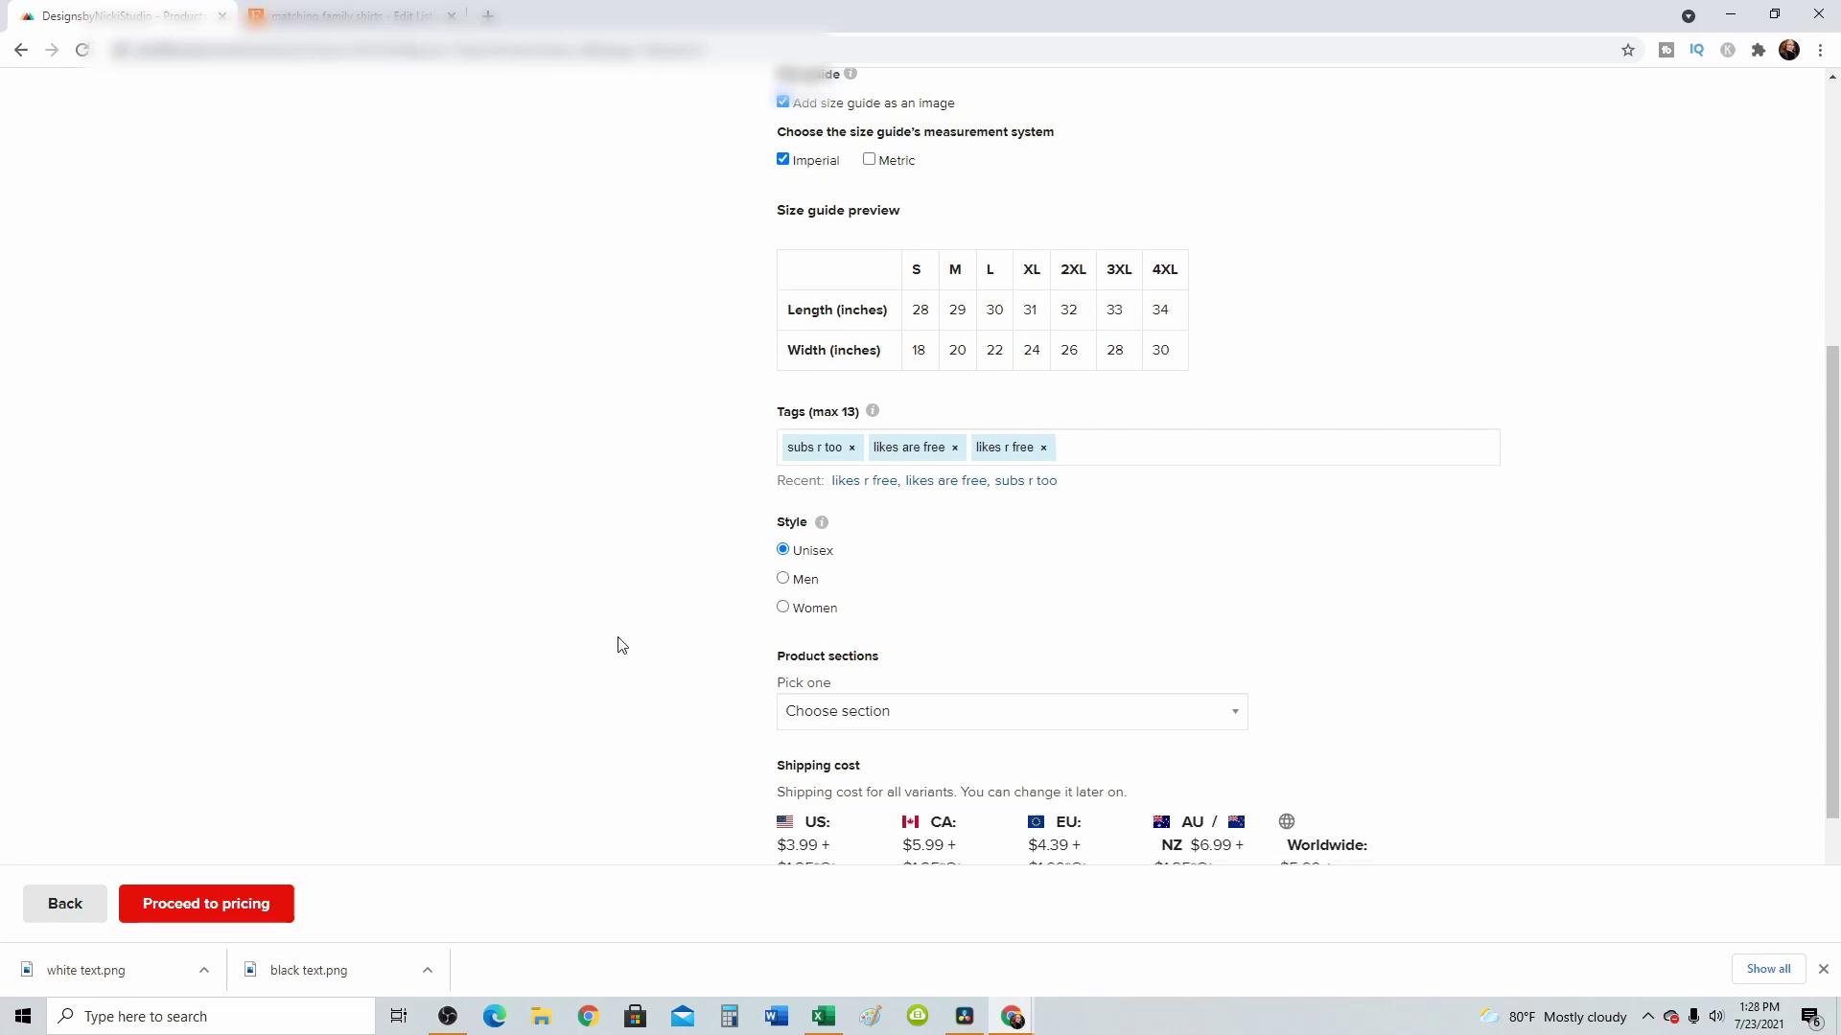
{"action": "left_click", "coordinate": [1244, 628]}
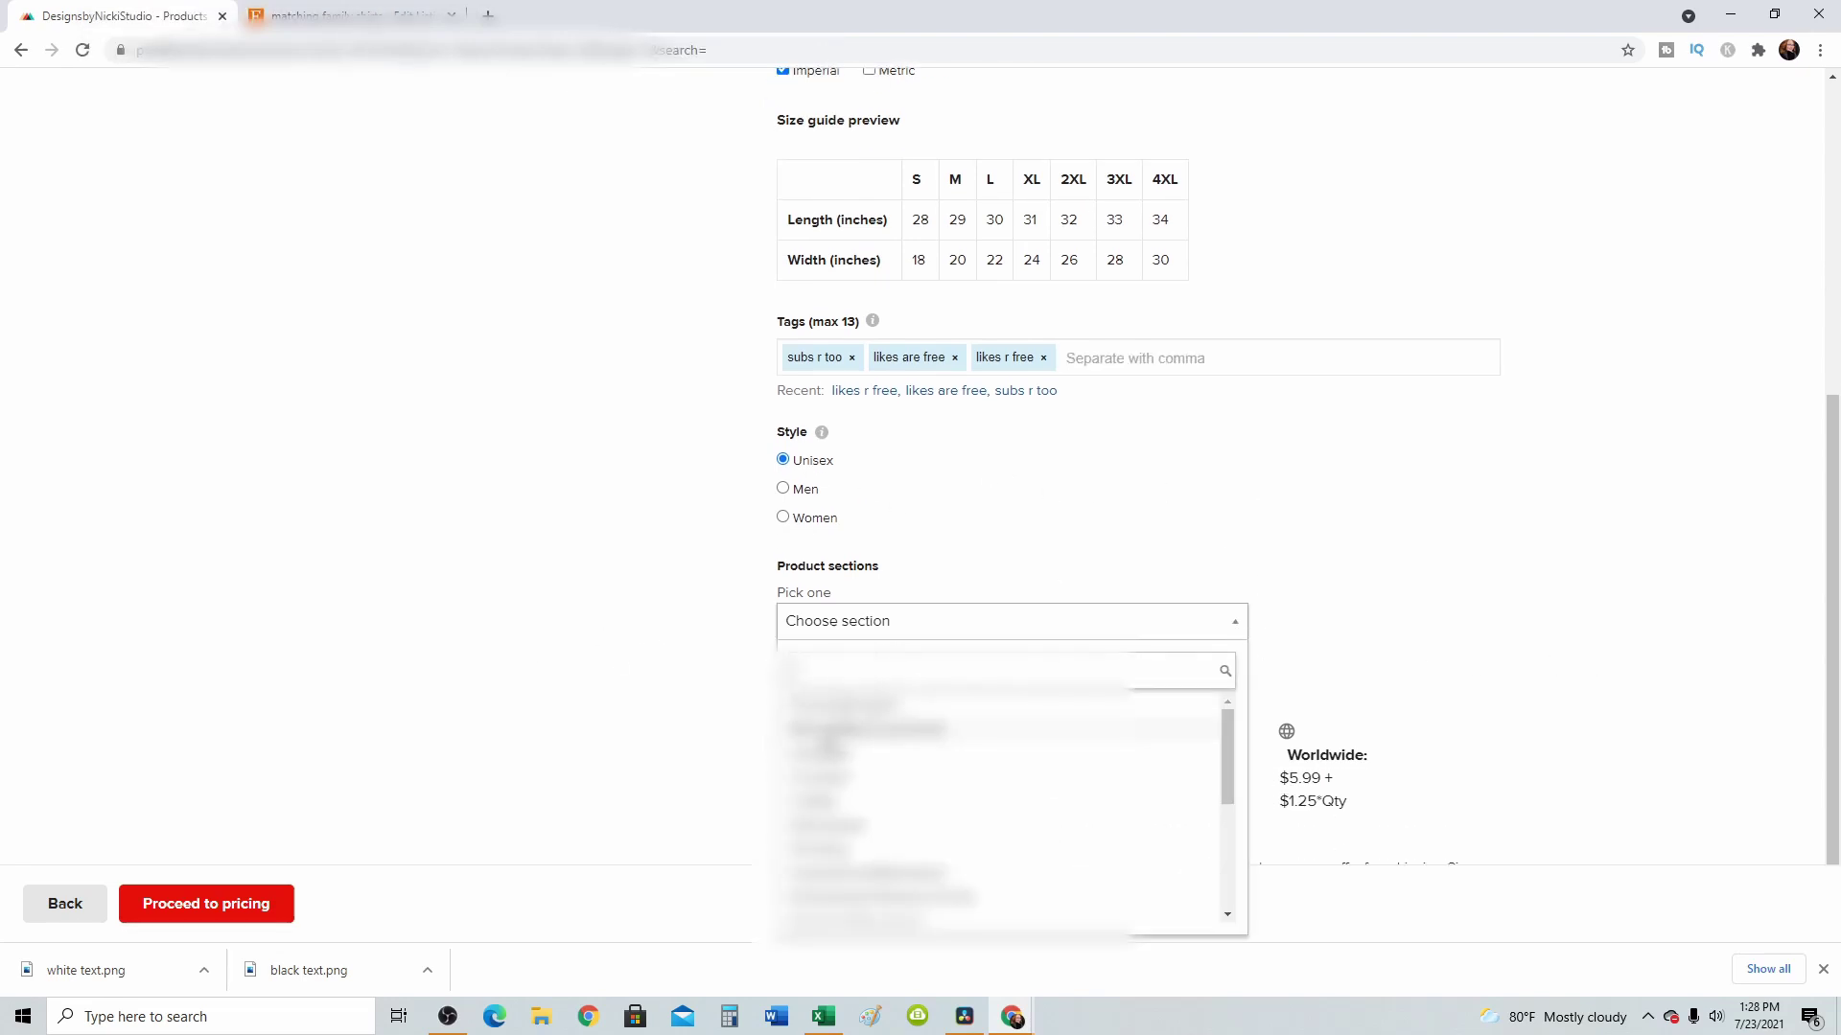
{"action": "left_click", "coordinate": [682, 625]}
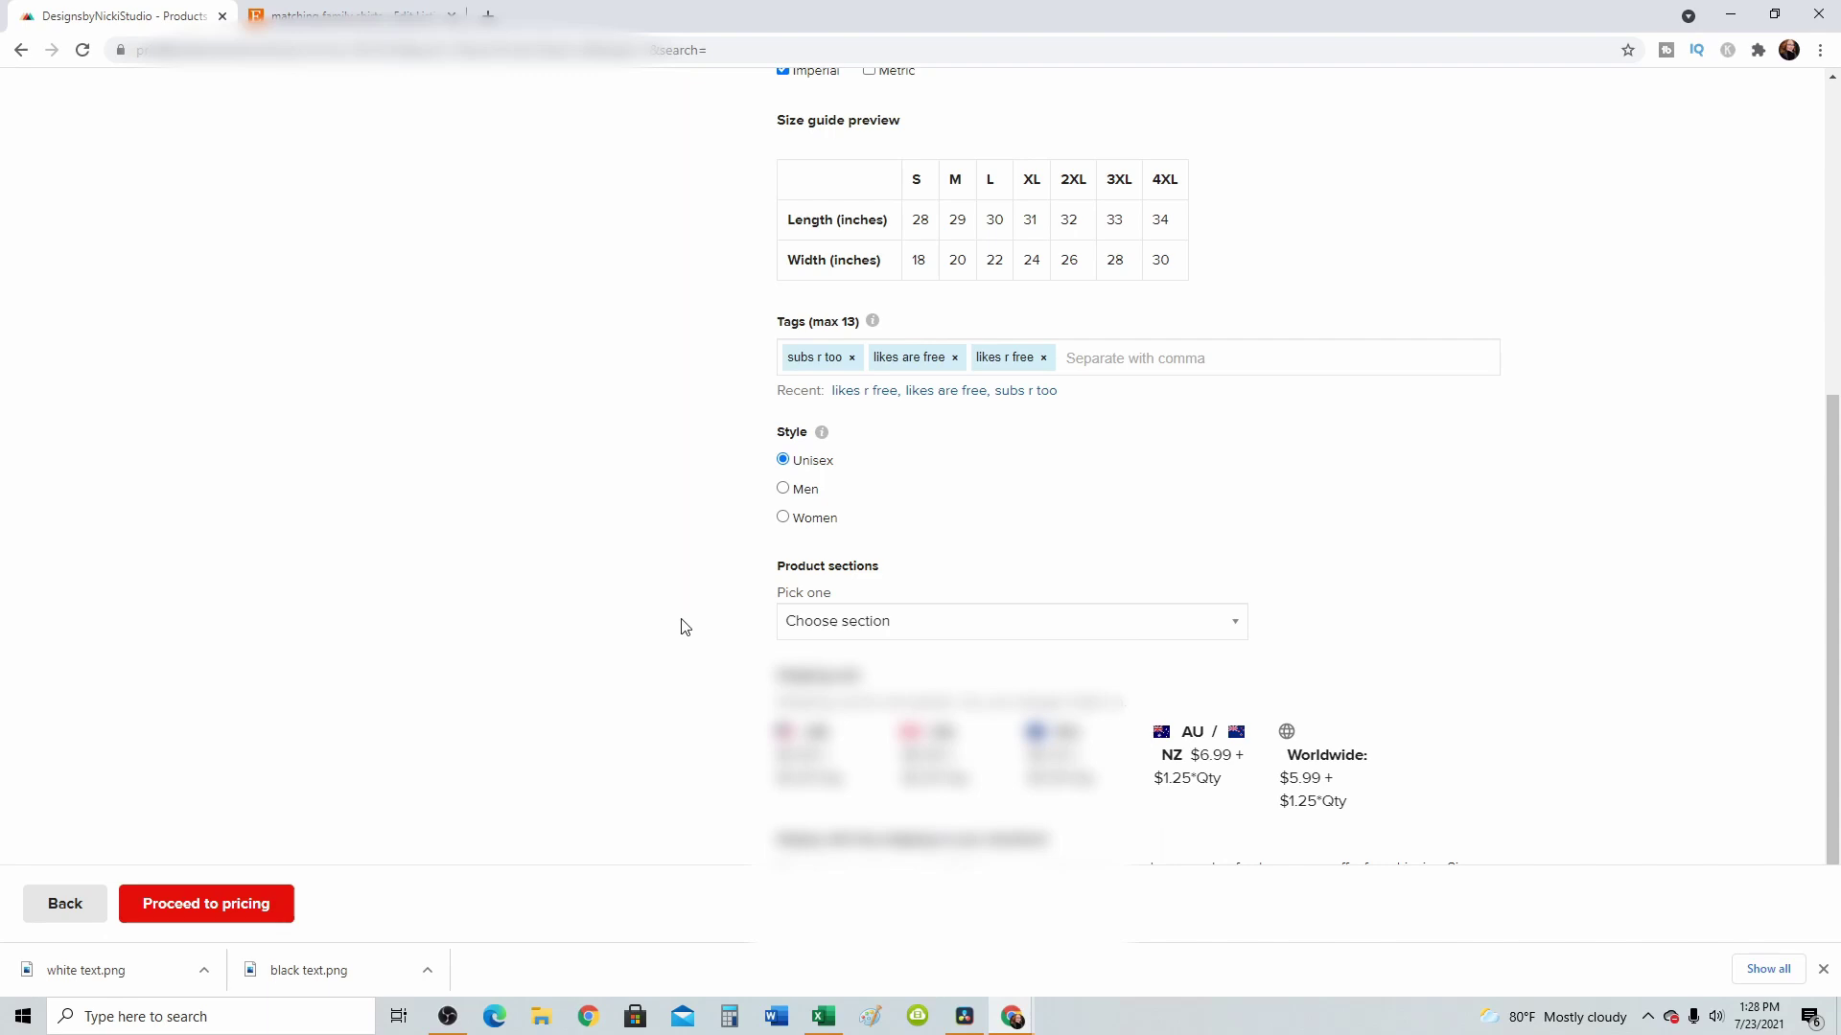
{"action": "left_click", "coordinate": [852, 625]}
{"action": "left_click", "coordinate": [850, 625]}
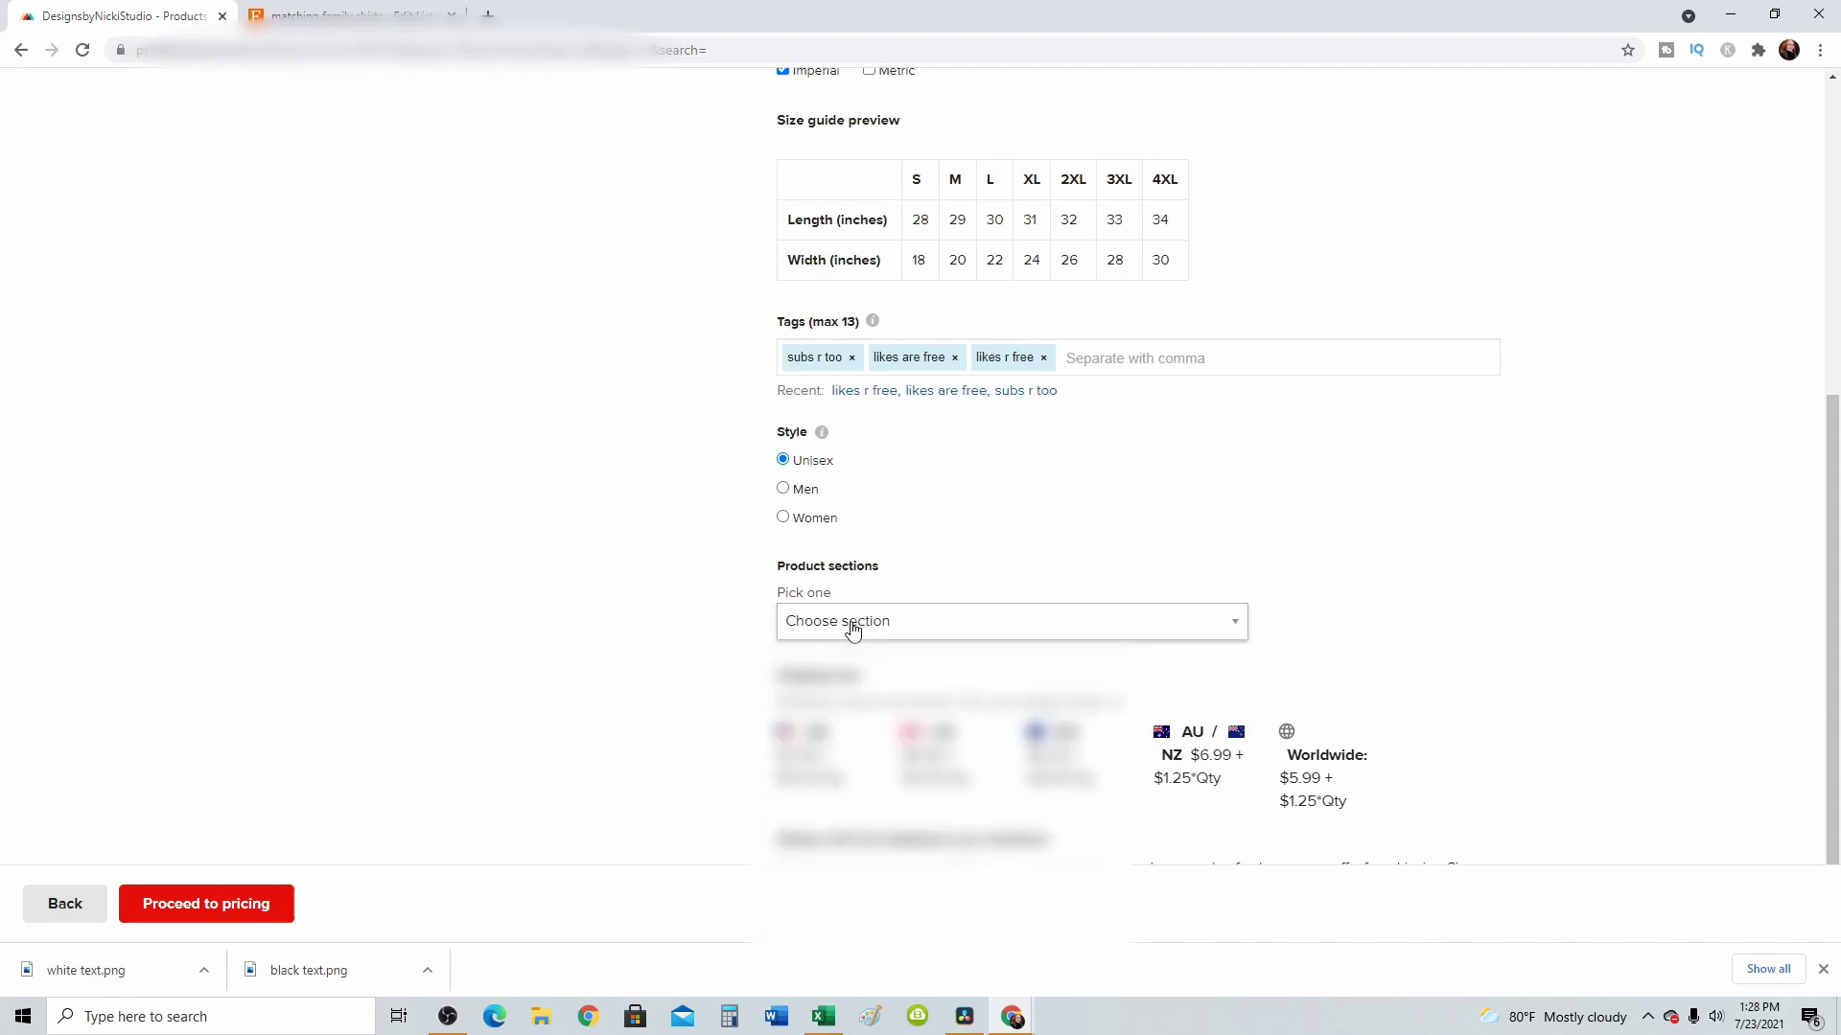
{"action": "scroll", "coordinate": [593, 675], "scroll_direction": "down", "scroll_amount": 1}
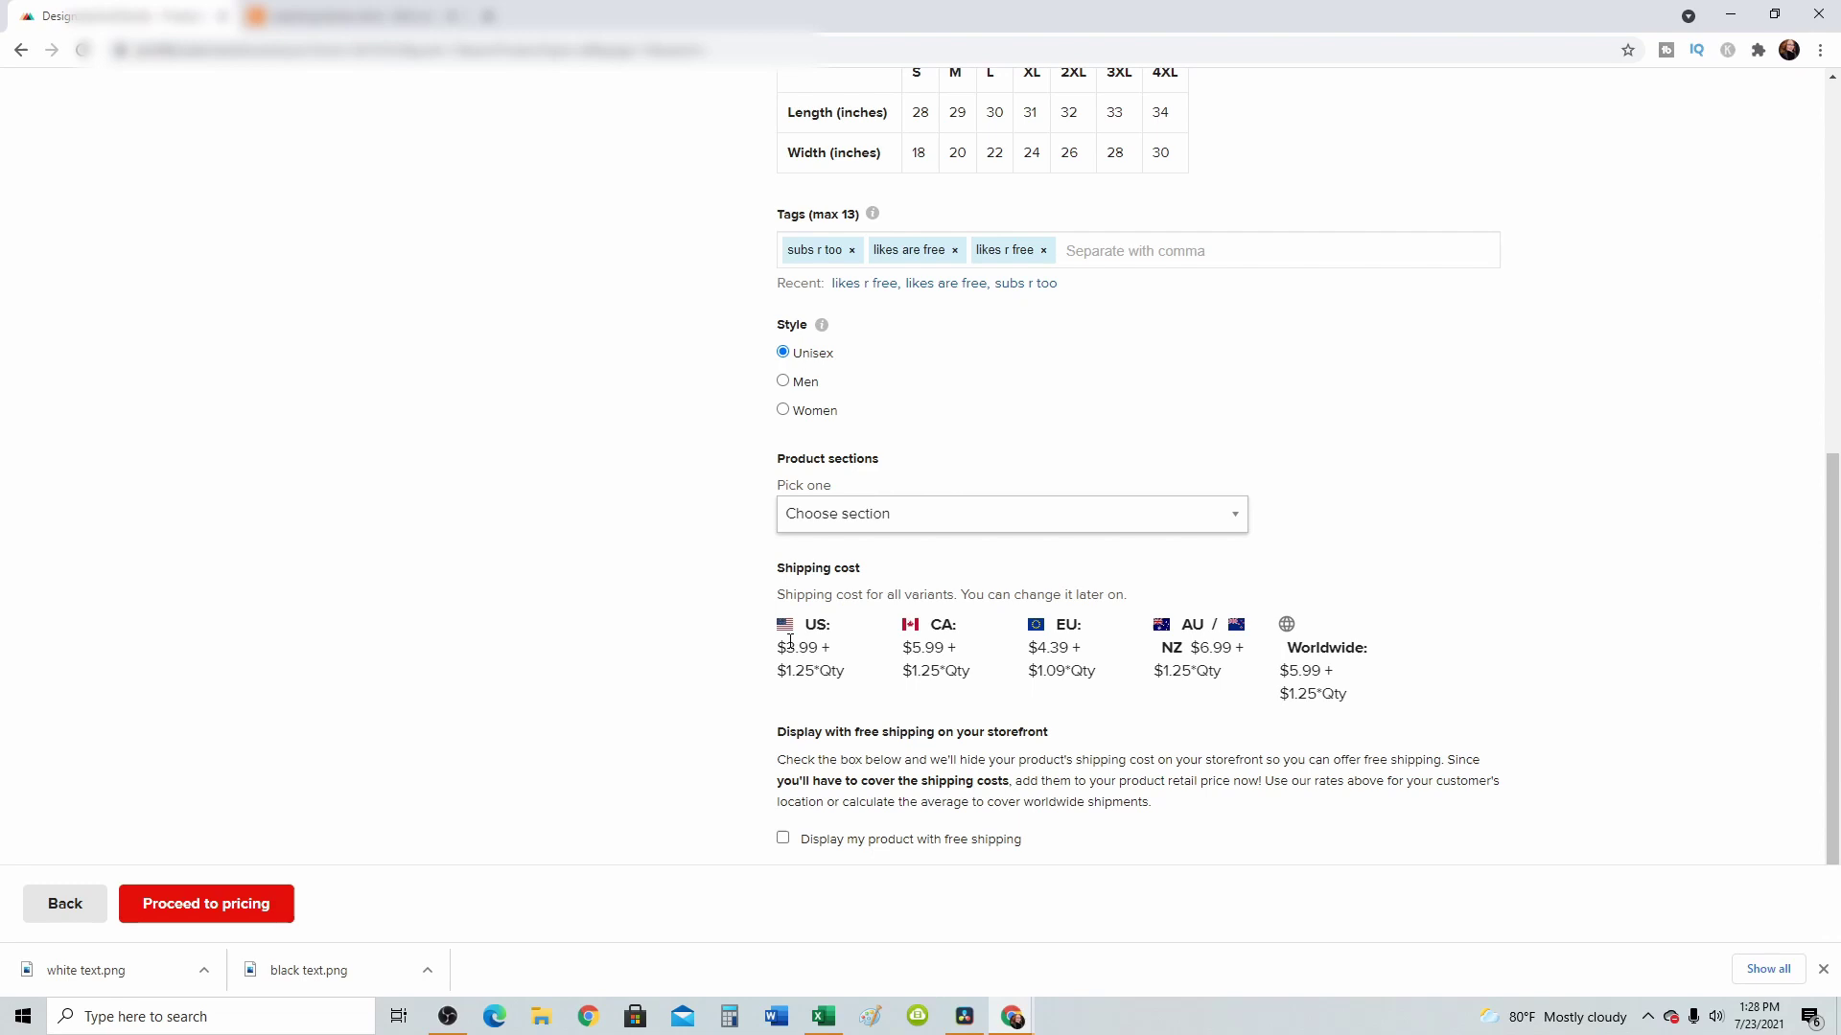
- In pricing, set retail prices: 2XL 25.99, 3XL 27.99, 4XL 29.99
{"action": "left_click", "coordinate": [153, 906]}
{"action": "scroll", "coordinate": [469, 621], "scroll_direction": "down", "scroll_amount": 1}
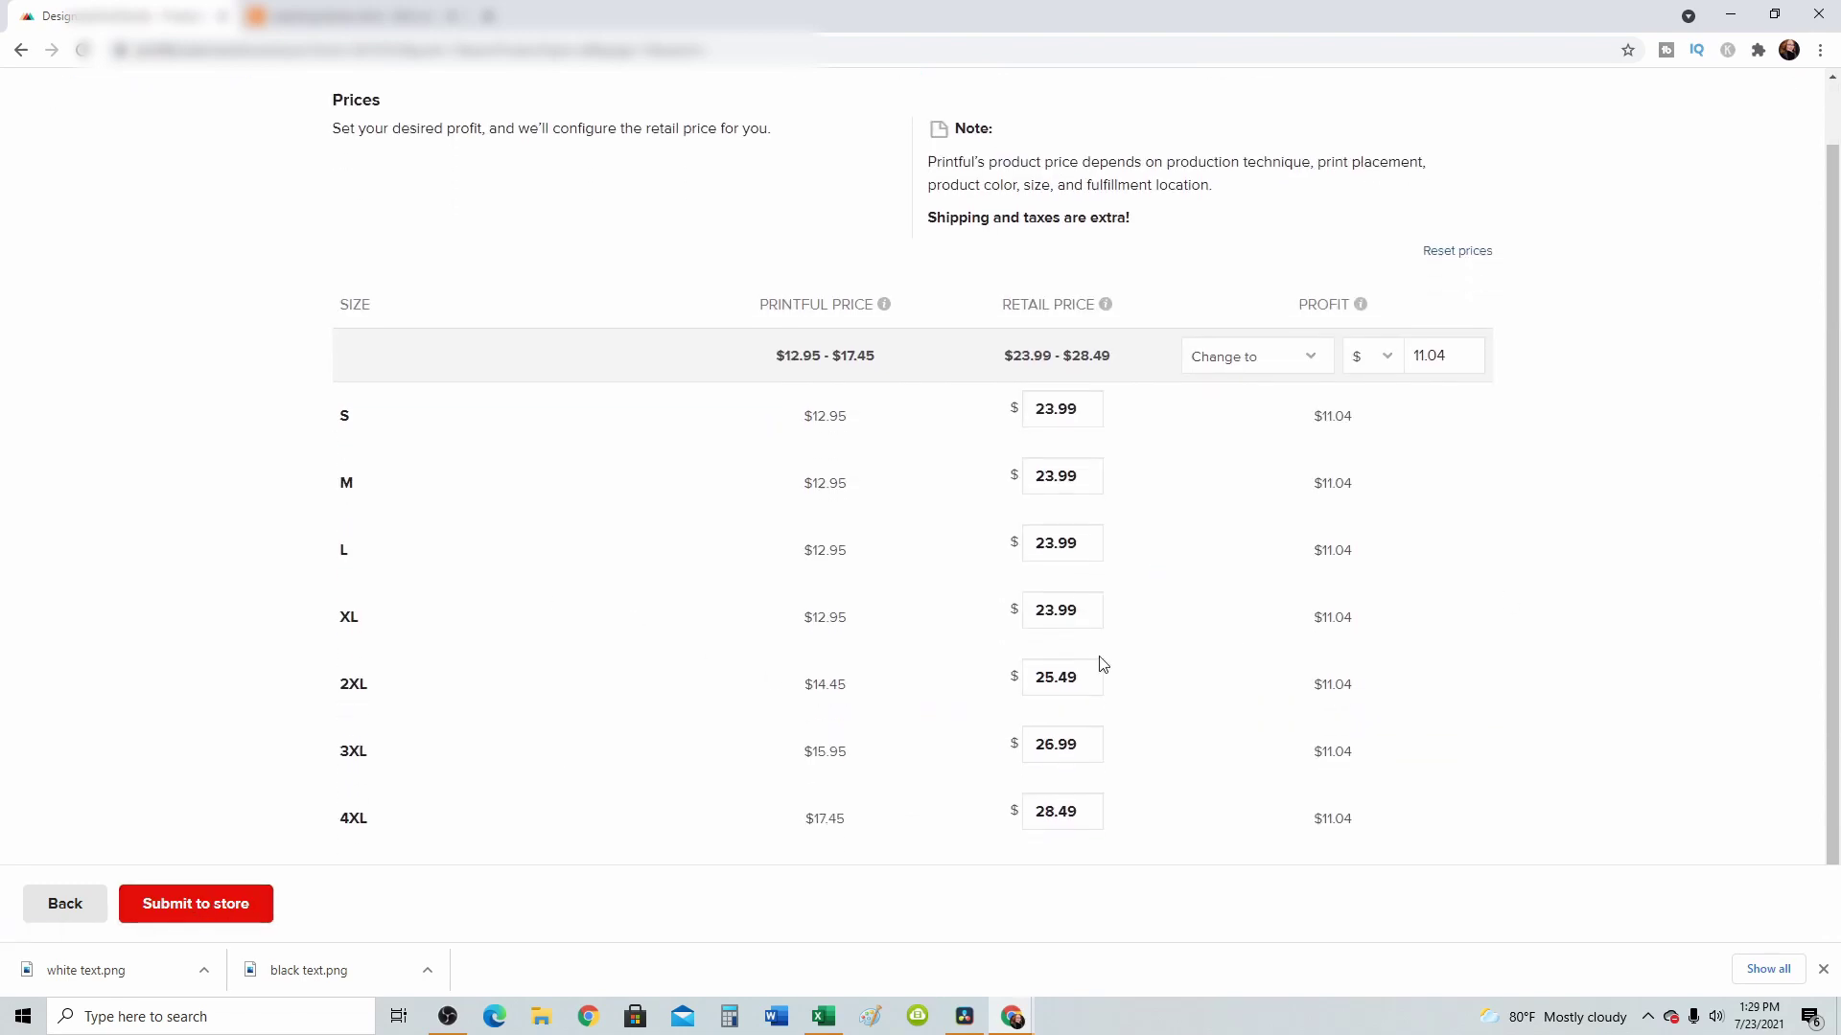
{"action": "left_click", "coordinate": [1074, 678]}
{"action": "key", "text": "BackSpace"}
{"action": "type", "text": "9"}
{"action": "left_click", "coordinate": [1059, 745]}
{"action": "key", "text": "BackSpace"}
{"action": "type", "text": "7"}
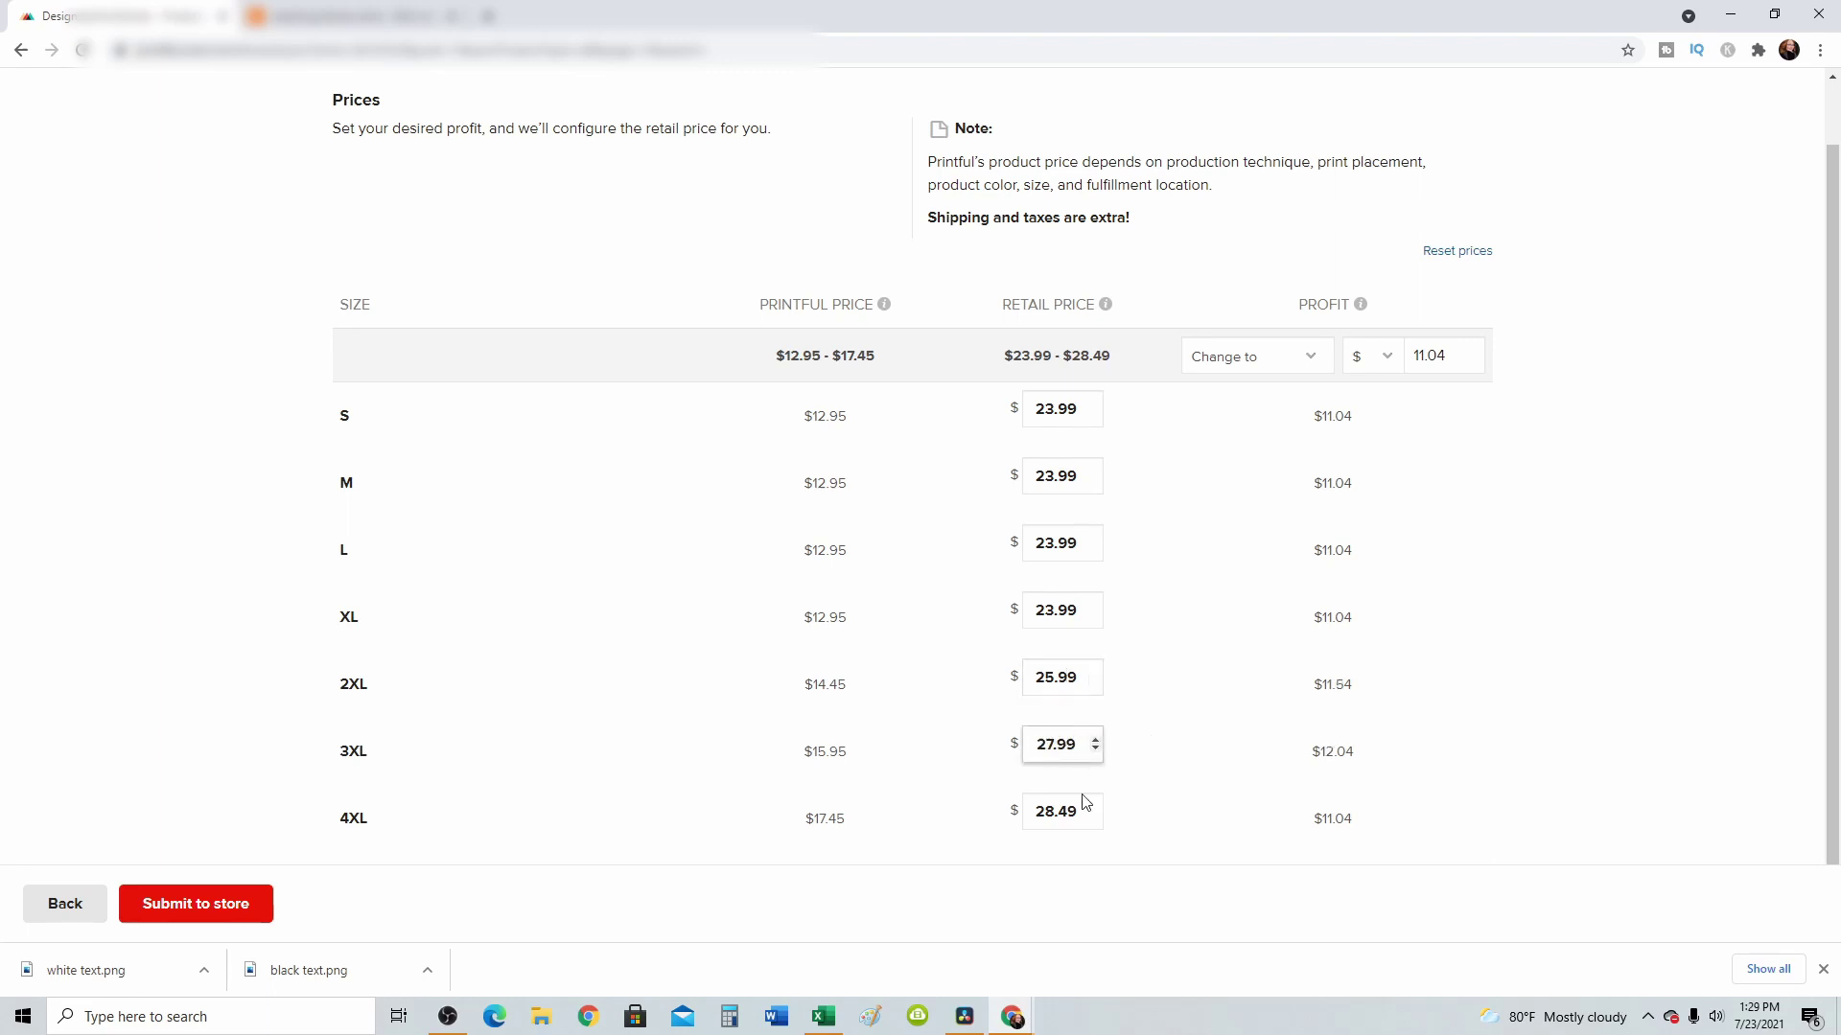
{"action": "left_click_drag", "start_coordinate": [1044, 811], "coordinate": [1136, 813]}
{"action": "type", "text": "9.99"}
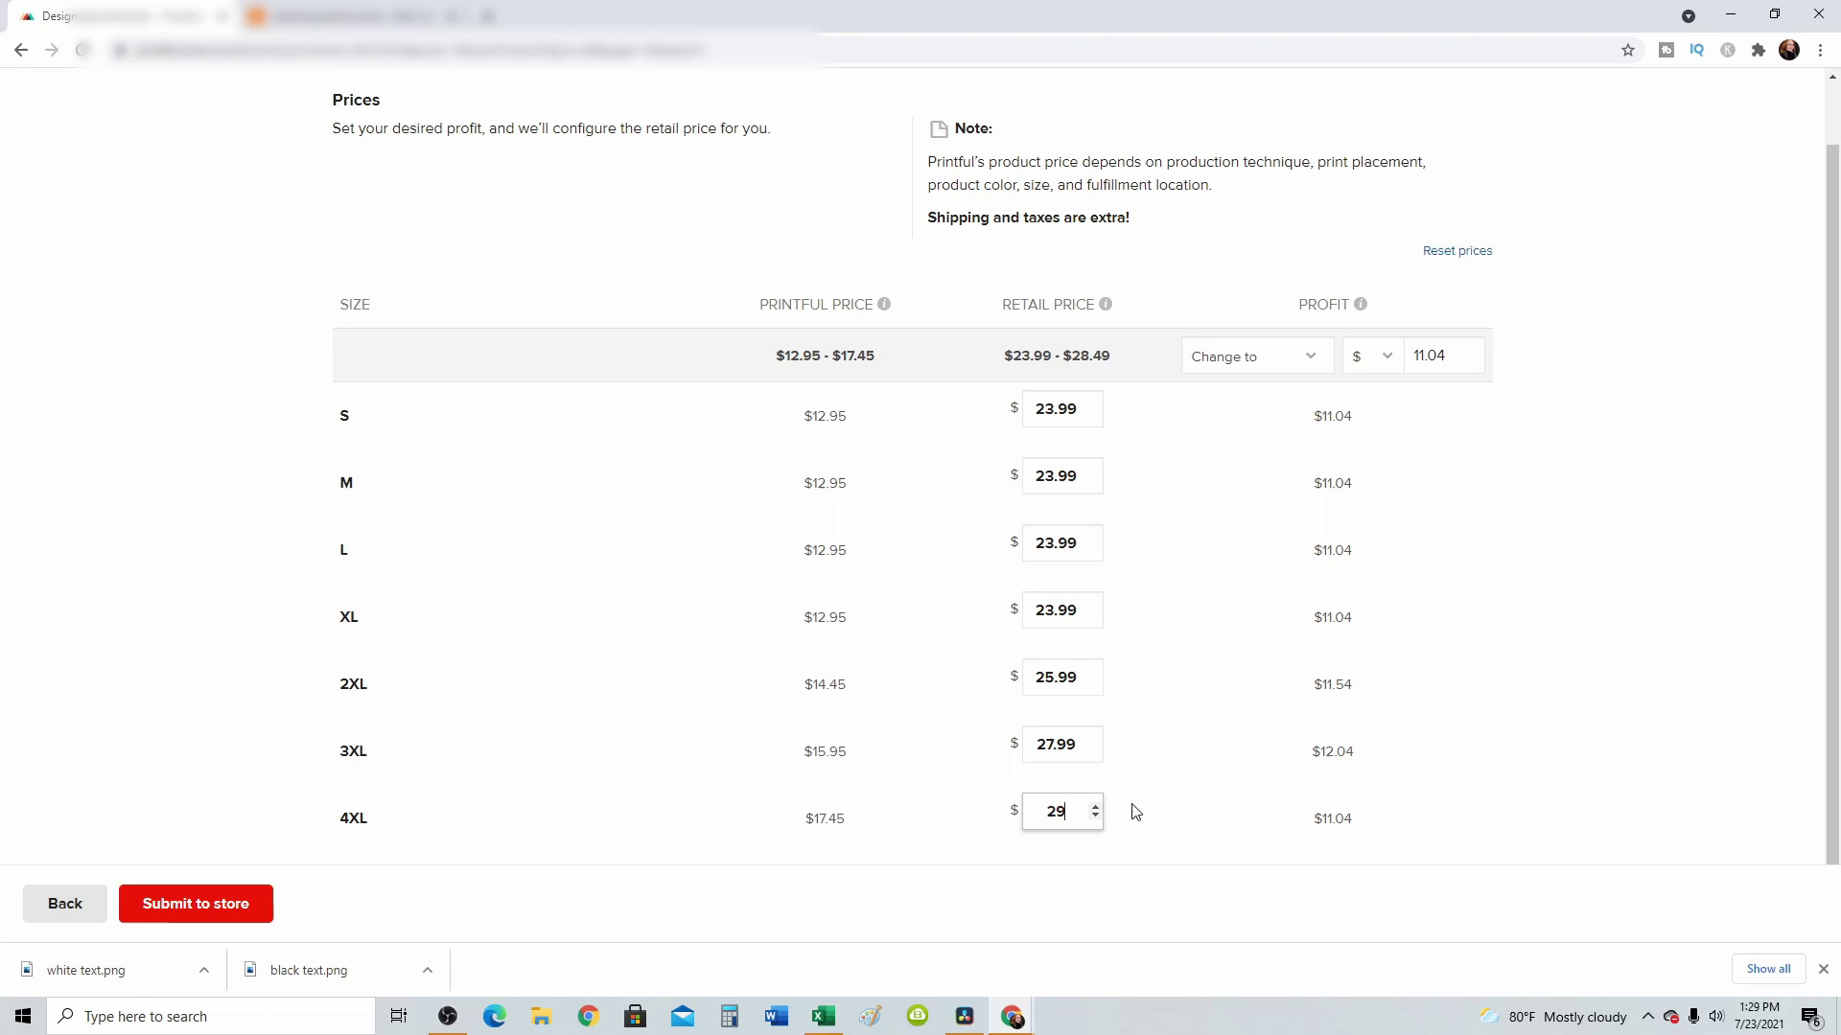
{"action": "left_click", "coordinate": [1136, 812]}
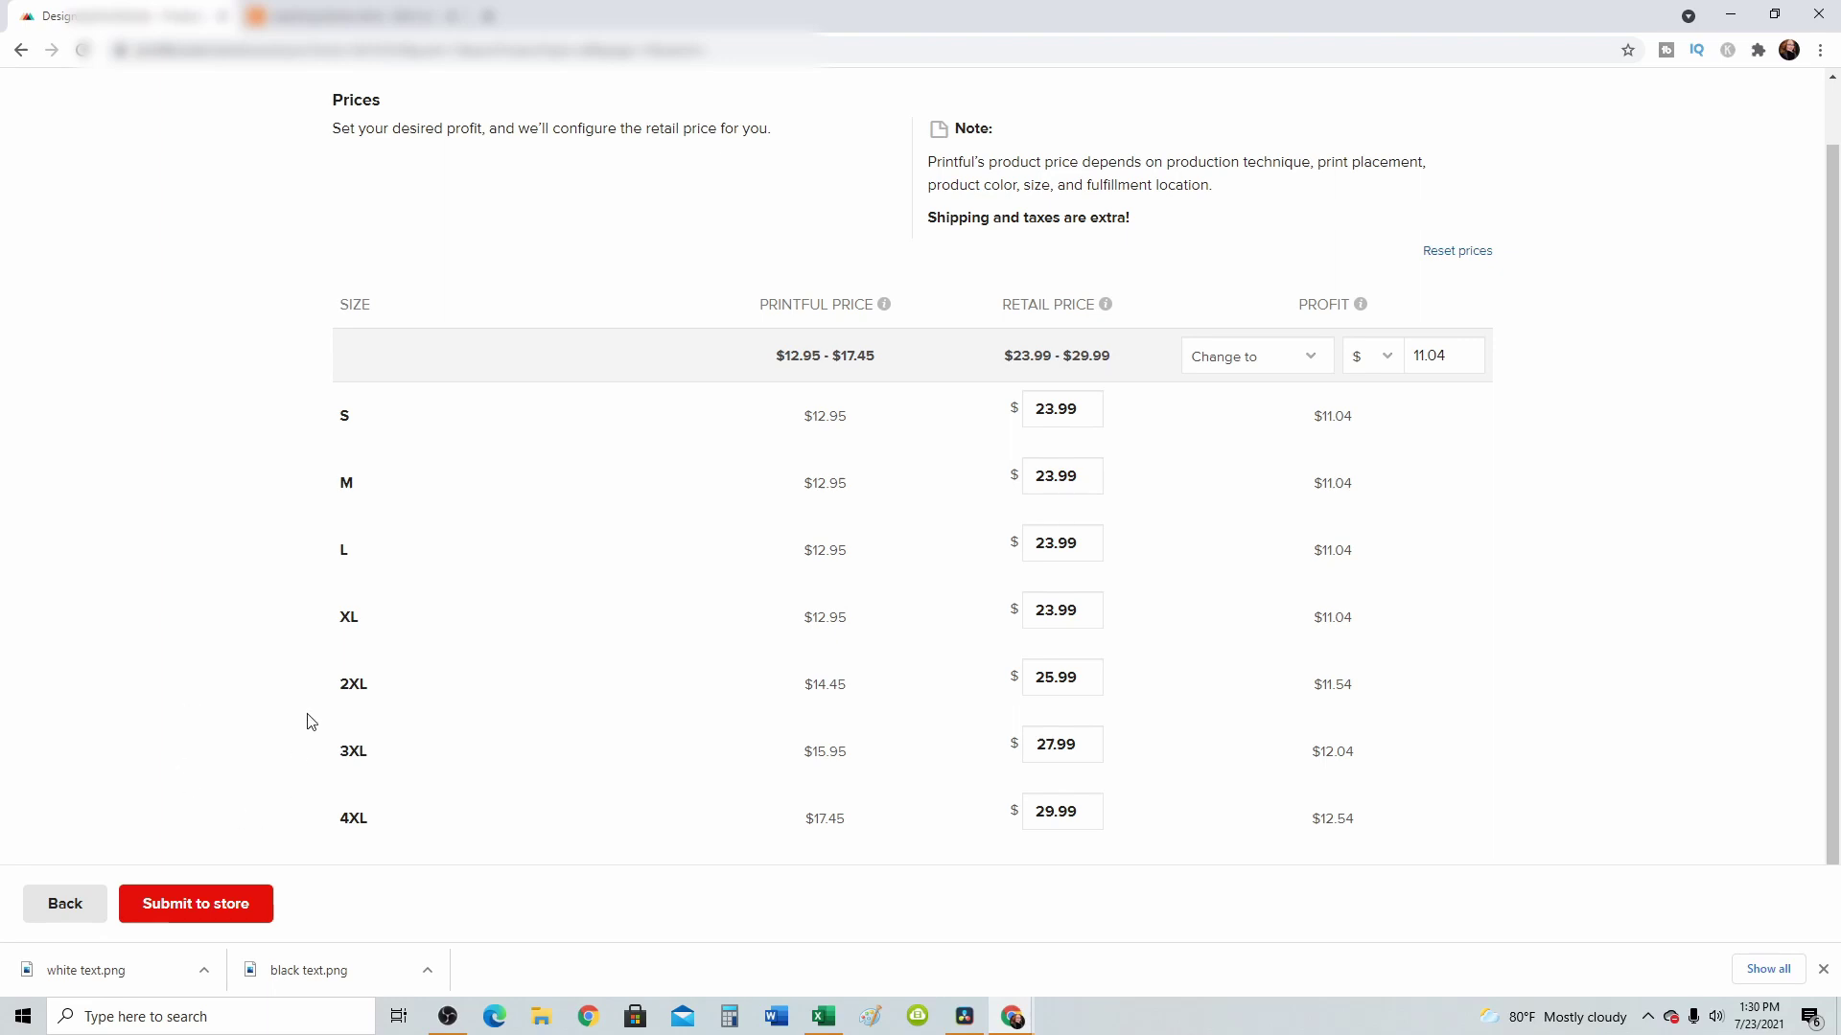
- Submit the shirt to the Etsy store and switch to its Etsy draft listing
{"action": "left_click", "coordinate": [221, 910]}
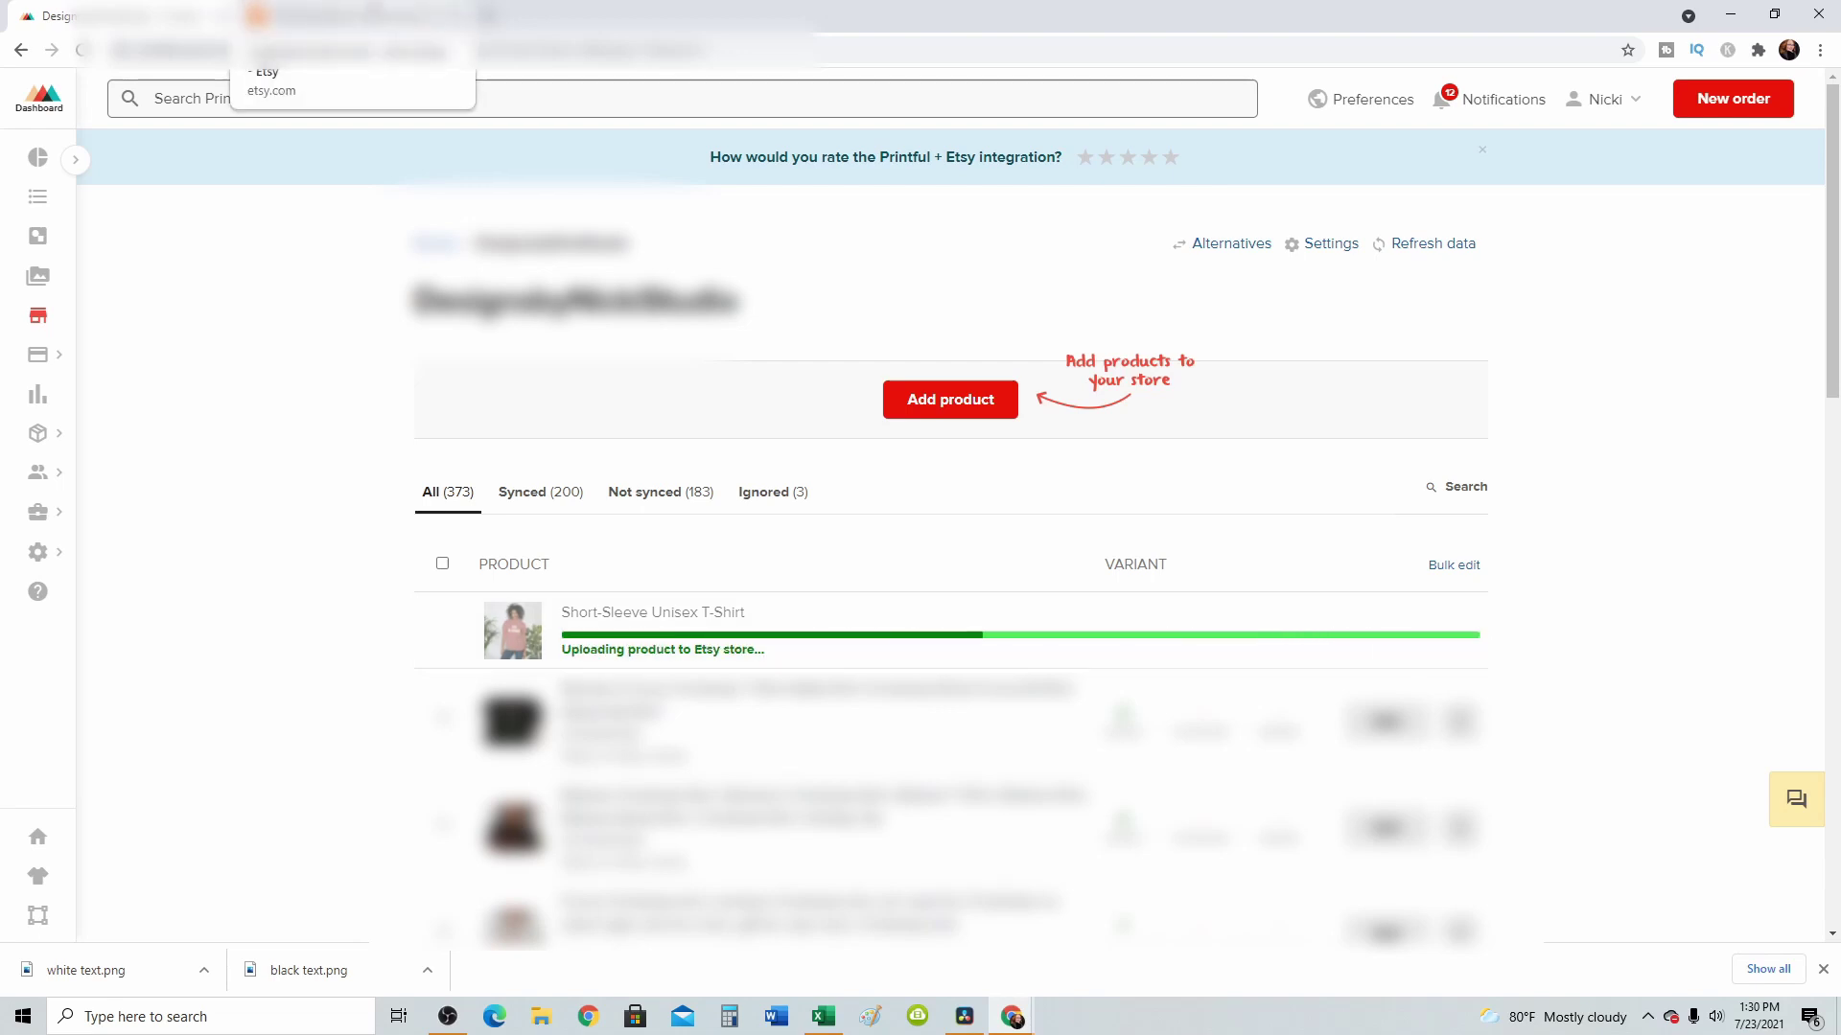
{"action": "left_click", "coordinate": [317, 16]}
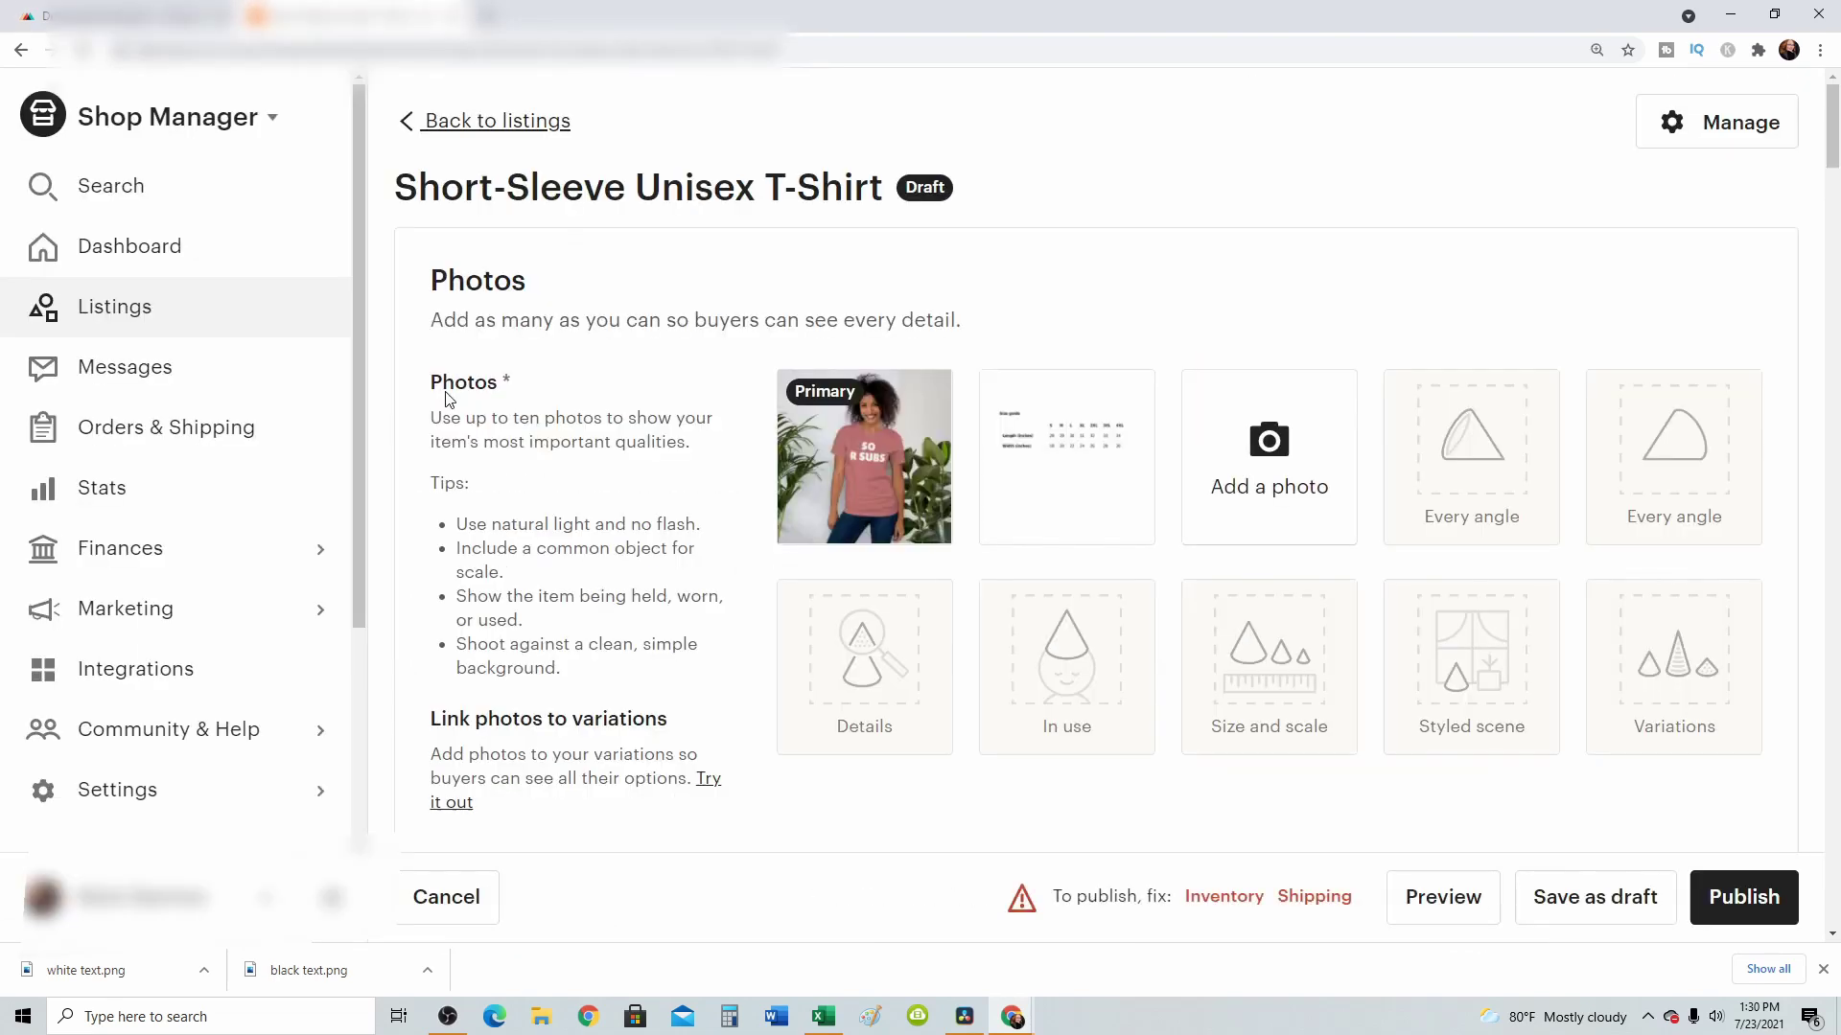
{"action": "mouse_move", "coordinate": [1060, 428]}
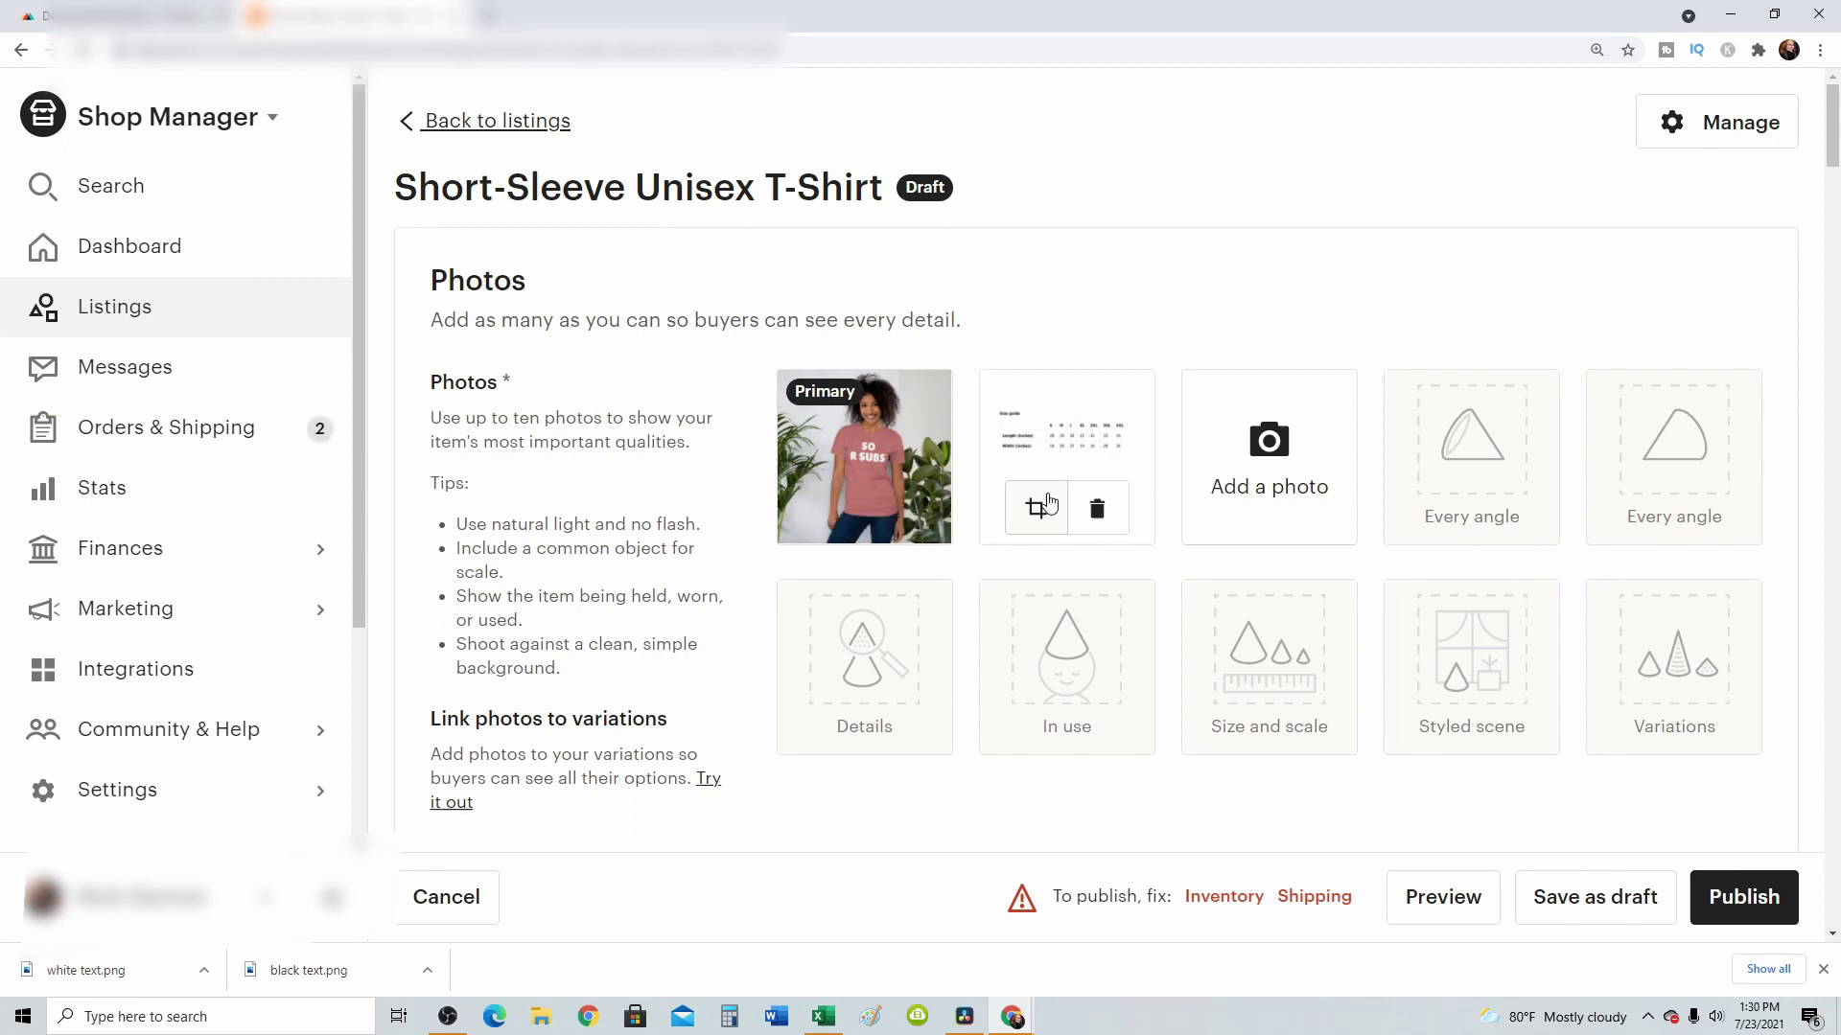
- Replace the second listing photo with the Bella + Canvas 3001 size chart image
{"action": "left_click", "coordinate": [1096, 508]}
{"action": "left_click", "coordinate": [1016, 450]}
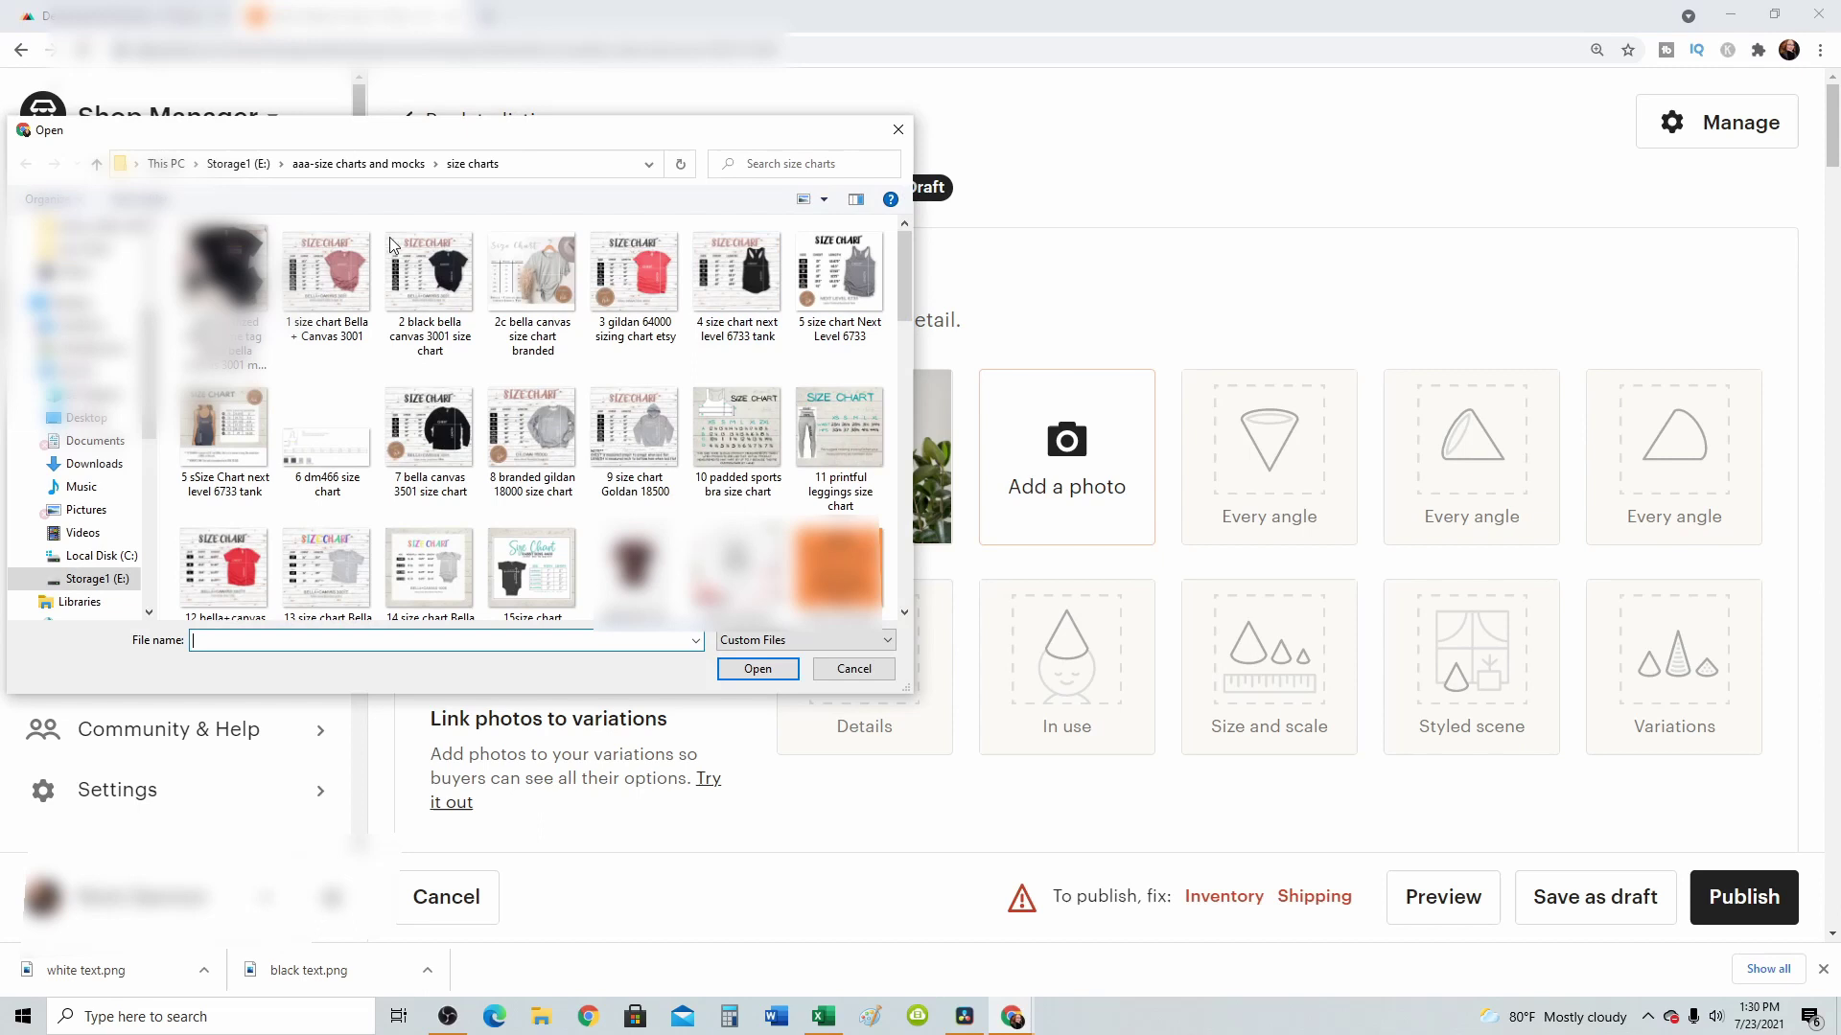
{"action": "left_click", "coordinate": [326, 273]}
{"action": "left_click", "coordinate": [758, 668]}
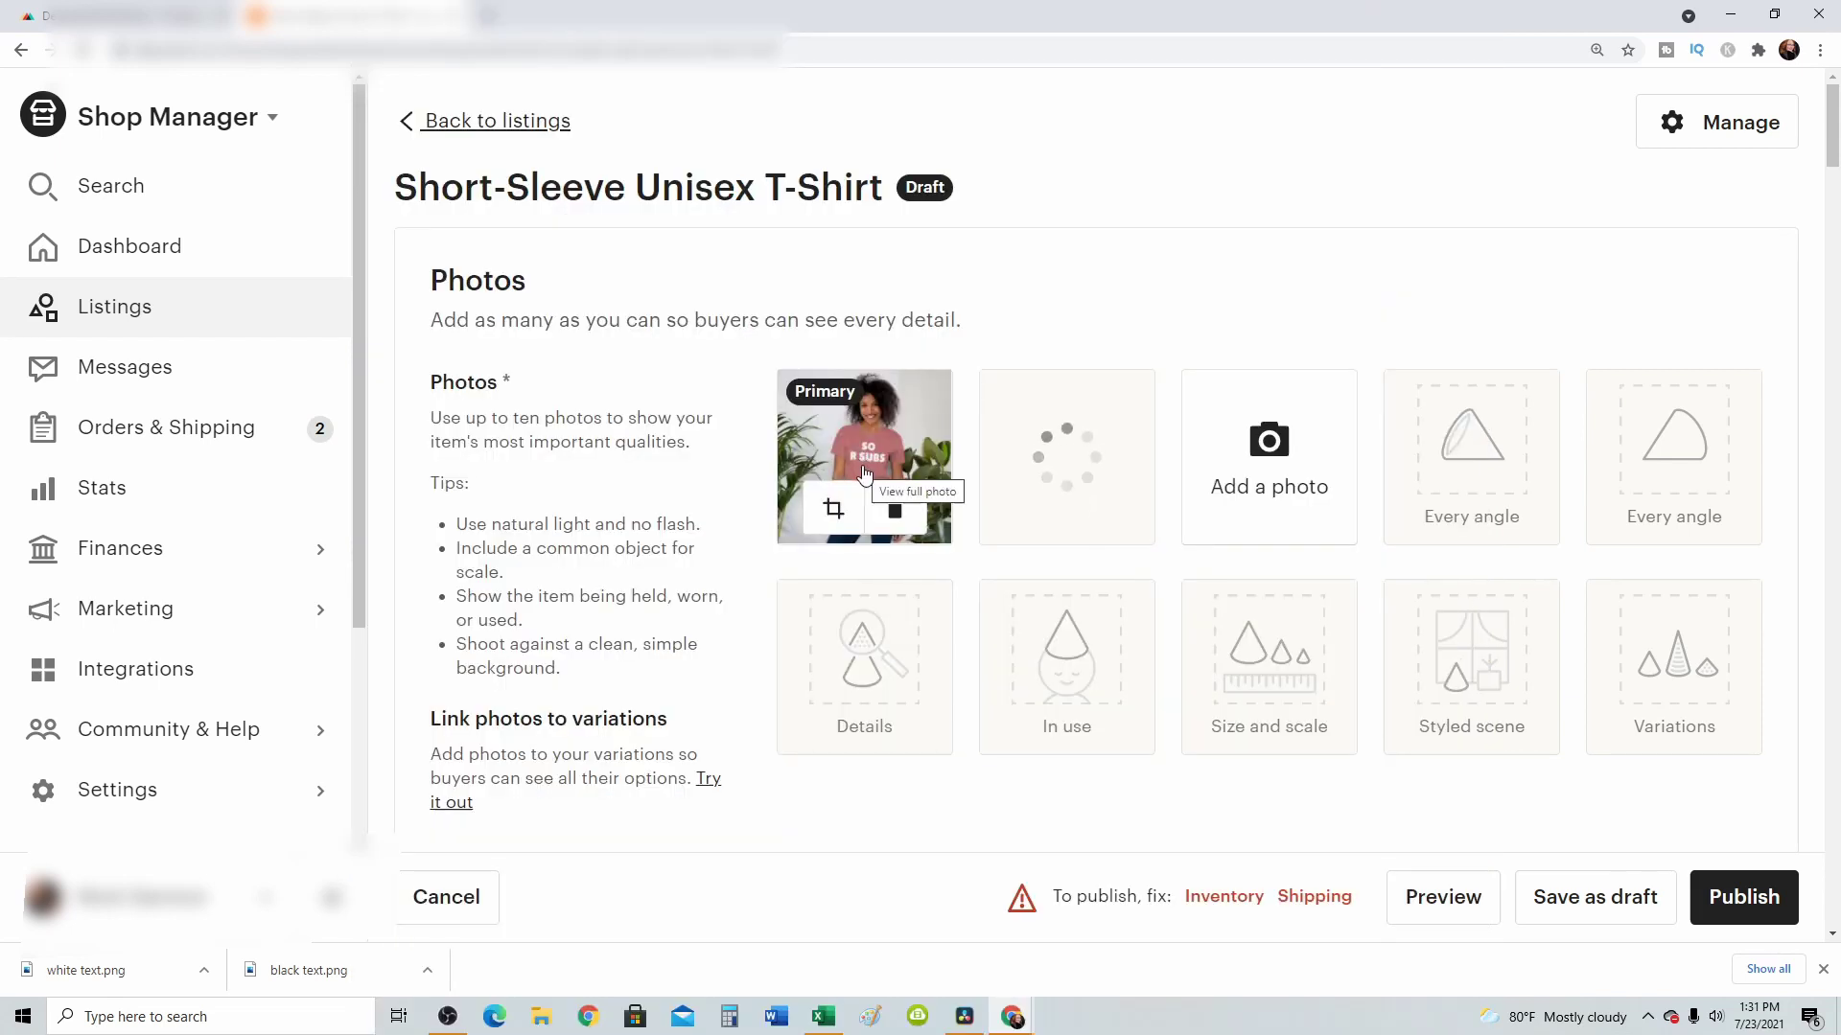
- Save the SO R SUBS mockup as the listing's search thumbnail
{"action": "scroll", "coordinate": [1203, 599], "scroll_direction": "down", "scroll_amount": 4}
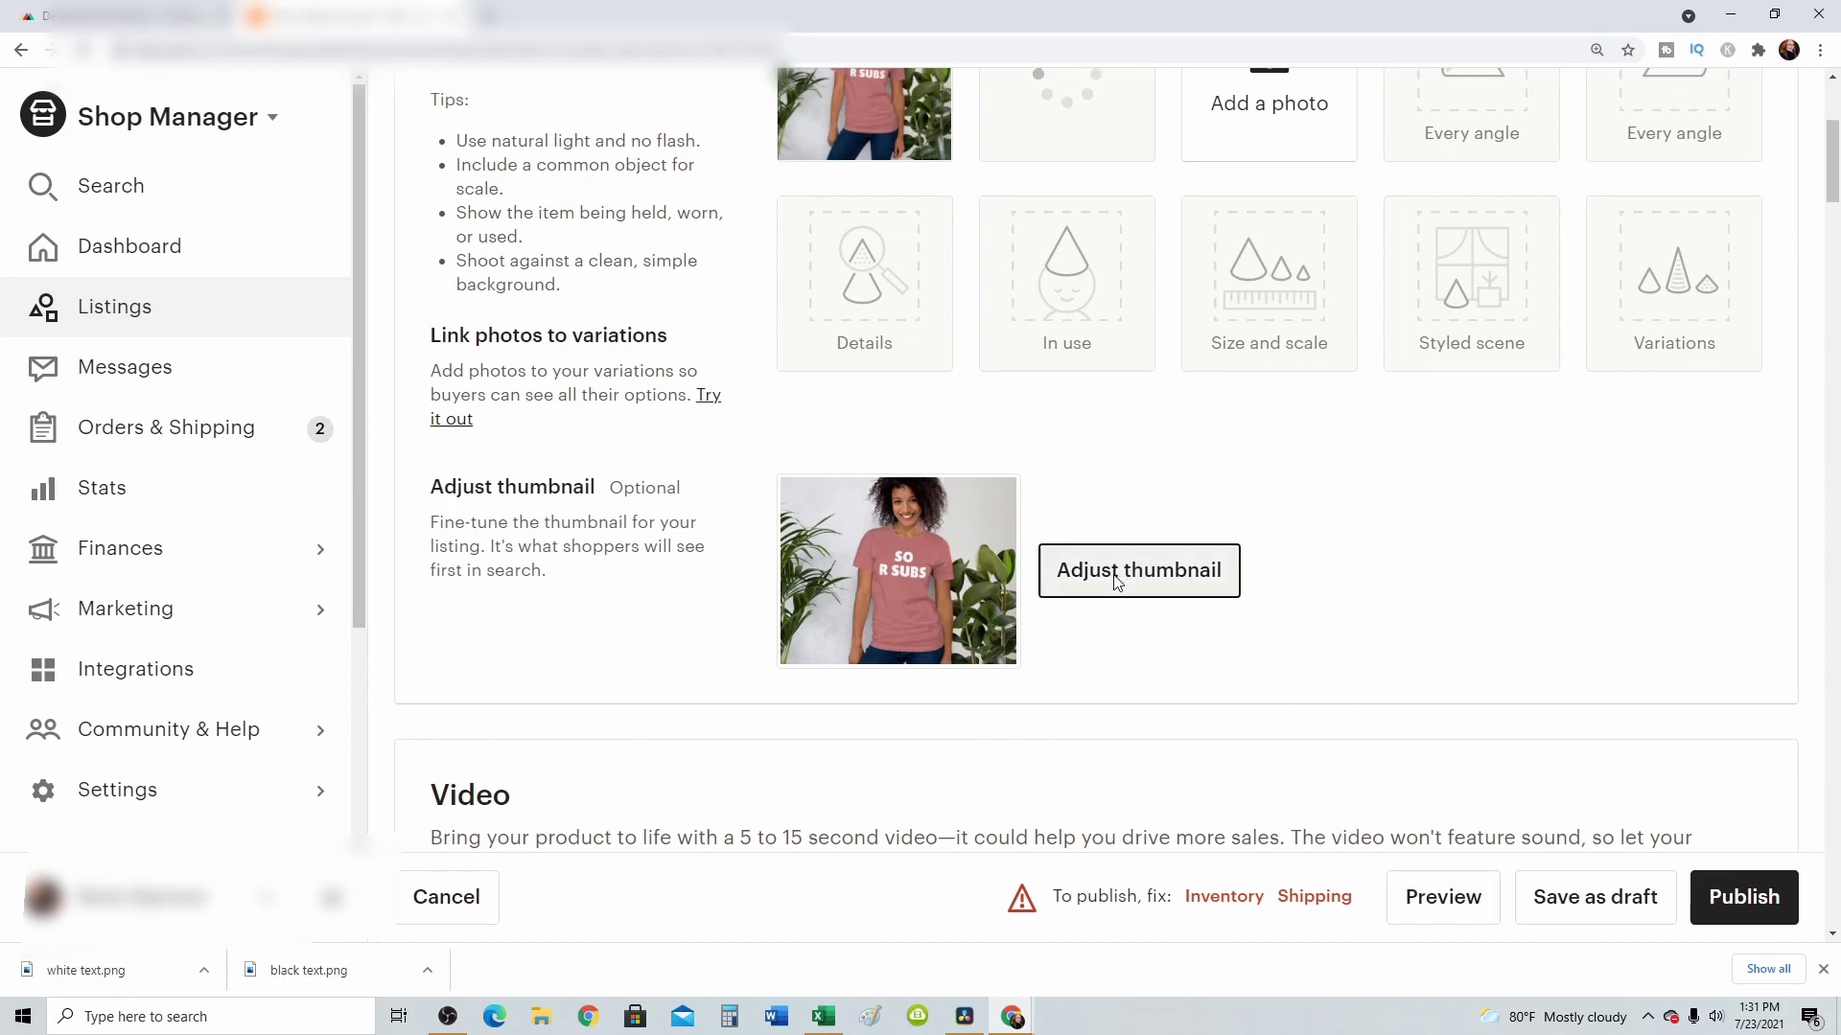
{"action": "left_click", "coordinate": [1078, 569]}
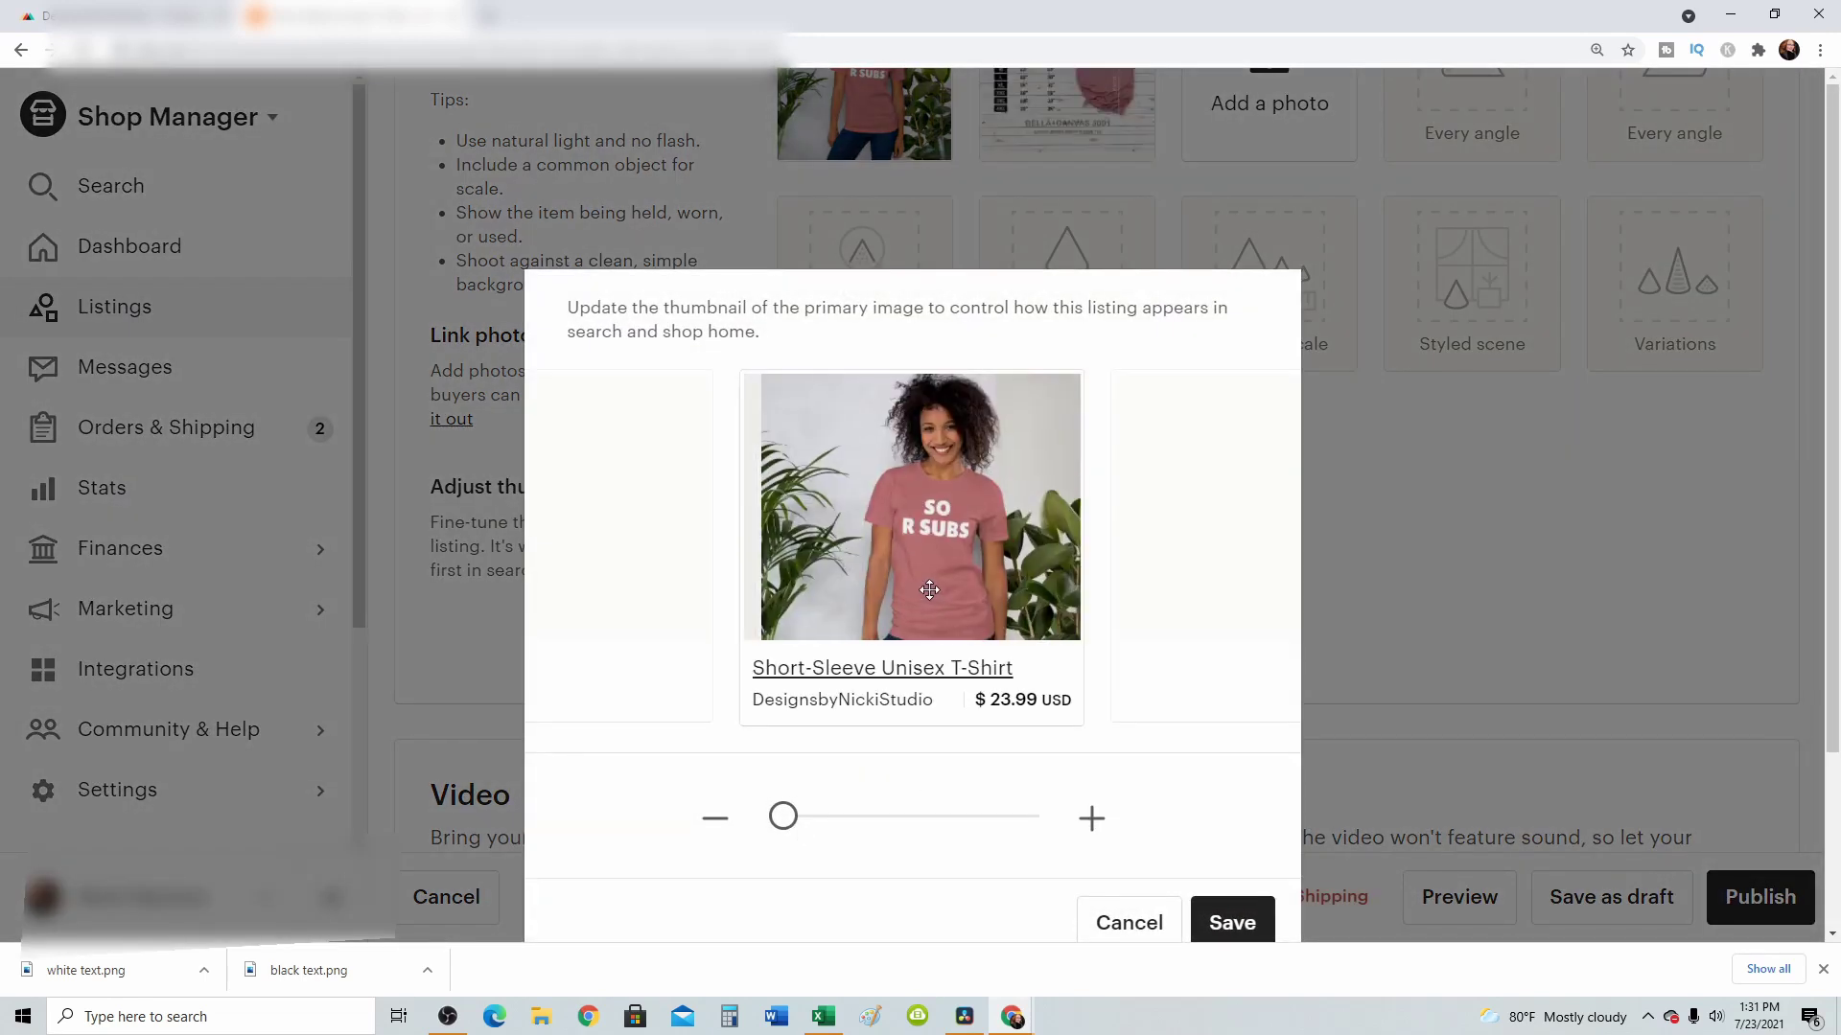
{"action": "left_click", "coordinate": [1232, 923]}
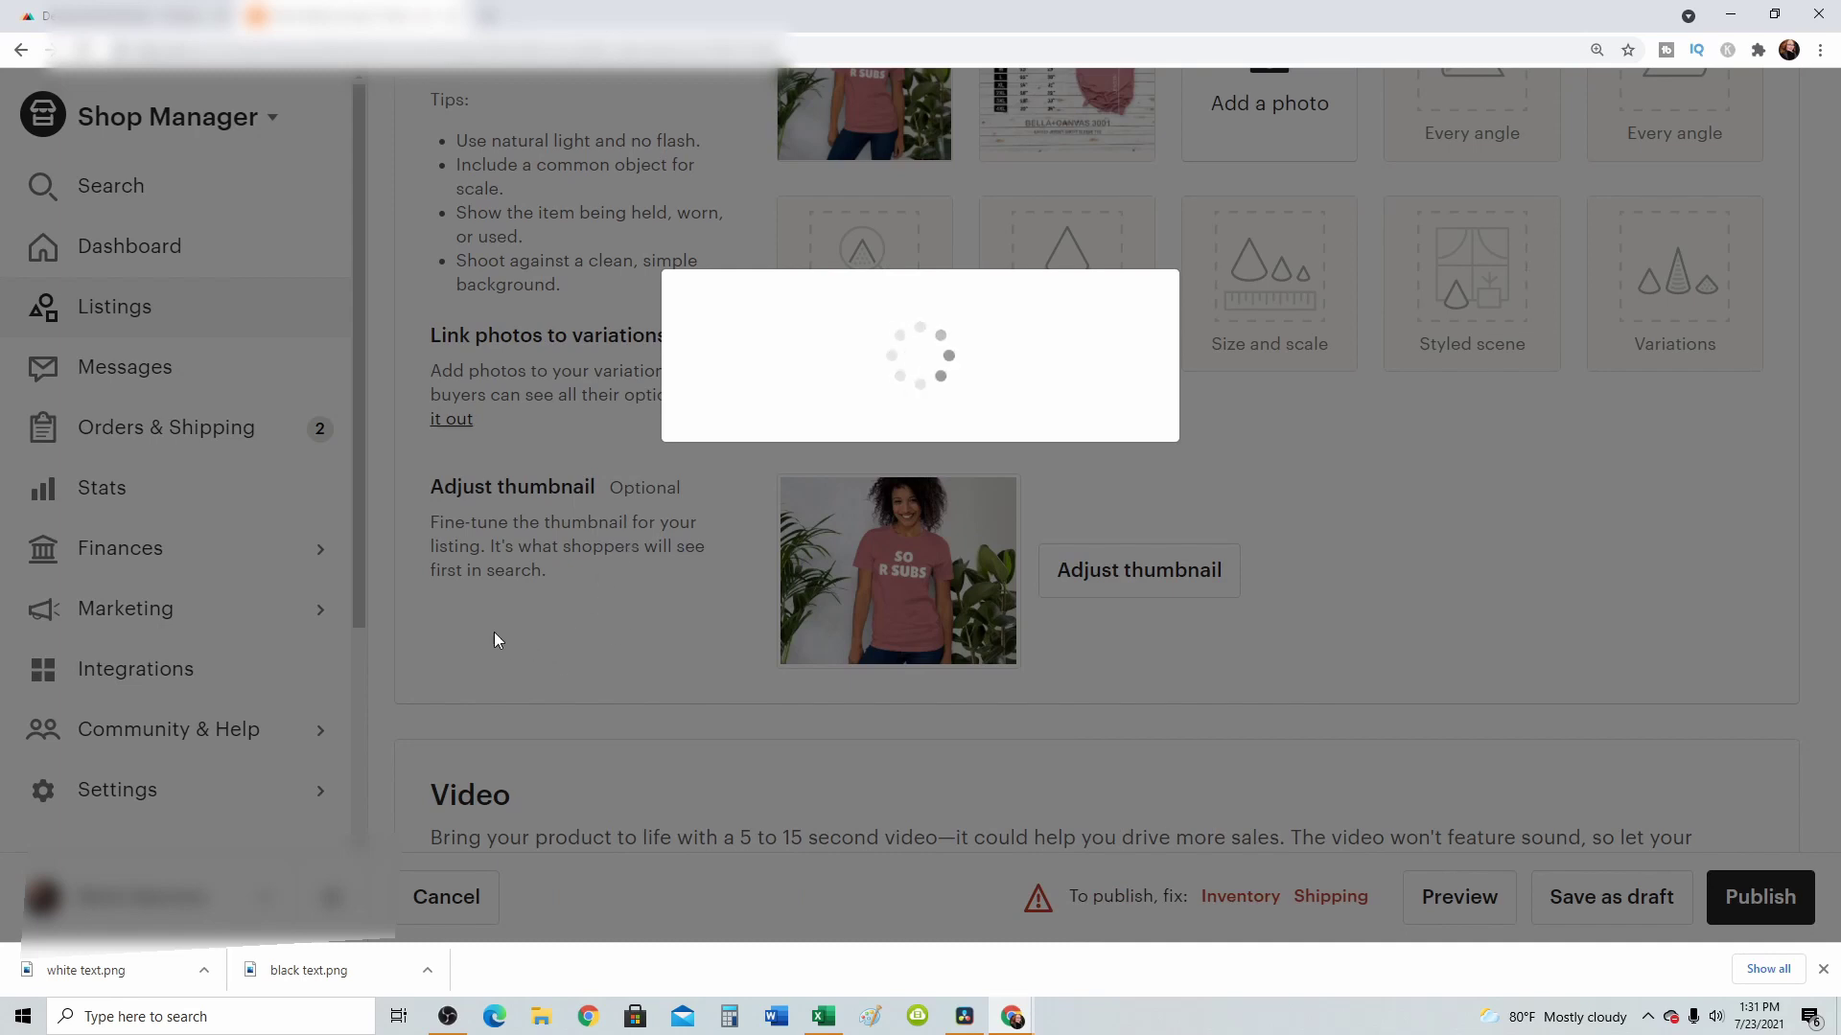
{"action": "scroll", "coordinate": [477, 633], "scroll_direction": "down", "scroll_amount": 7}
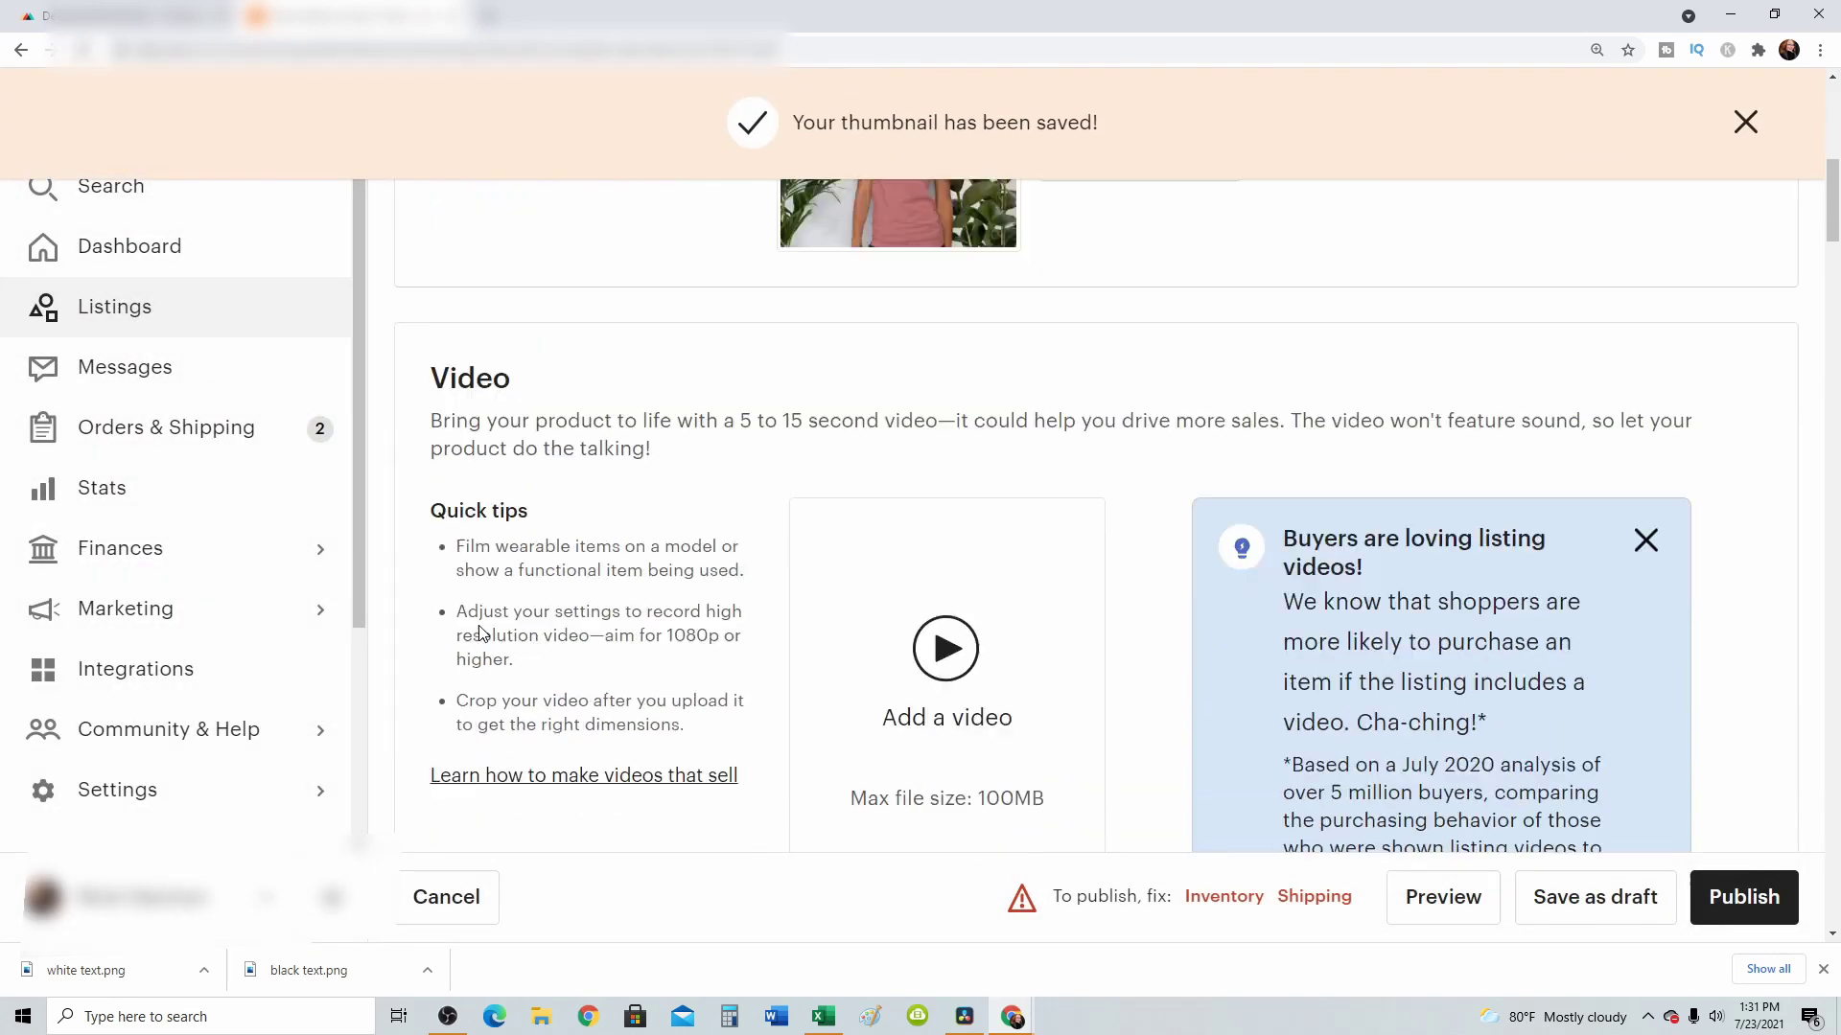
{"action": "scroll", "coordinate": [477, 633], "scroll_direction": "down", "scroll_amount": 4}
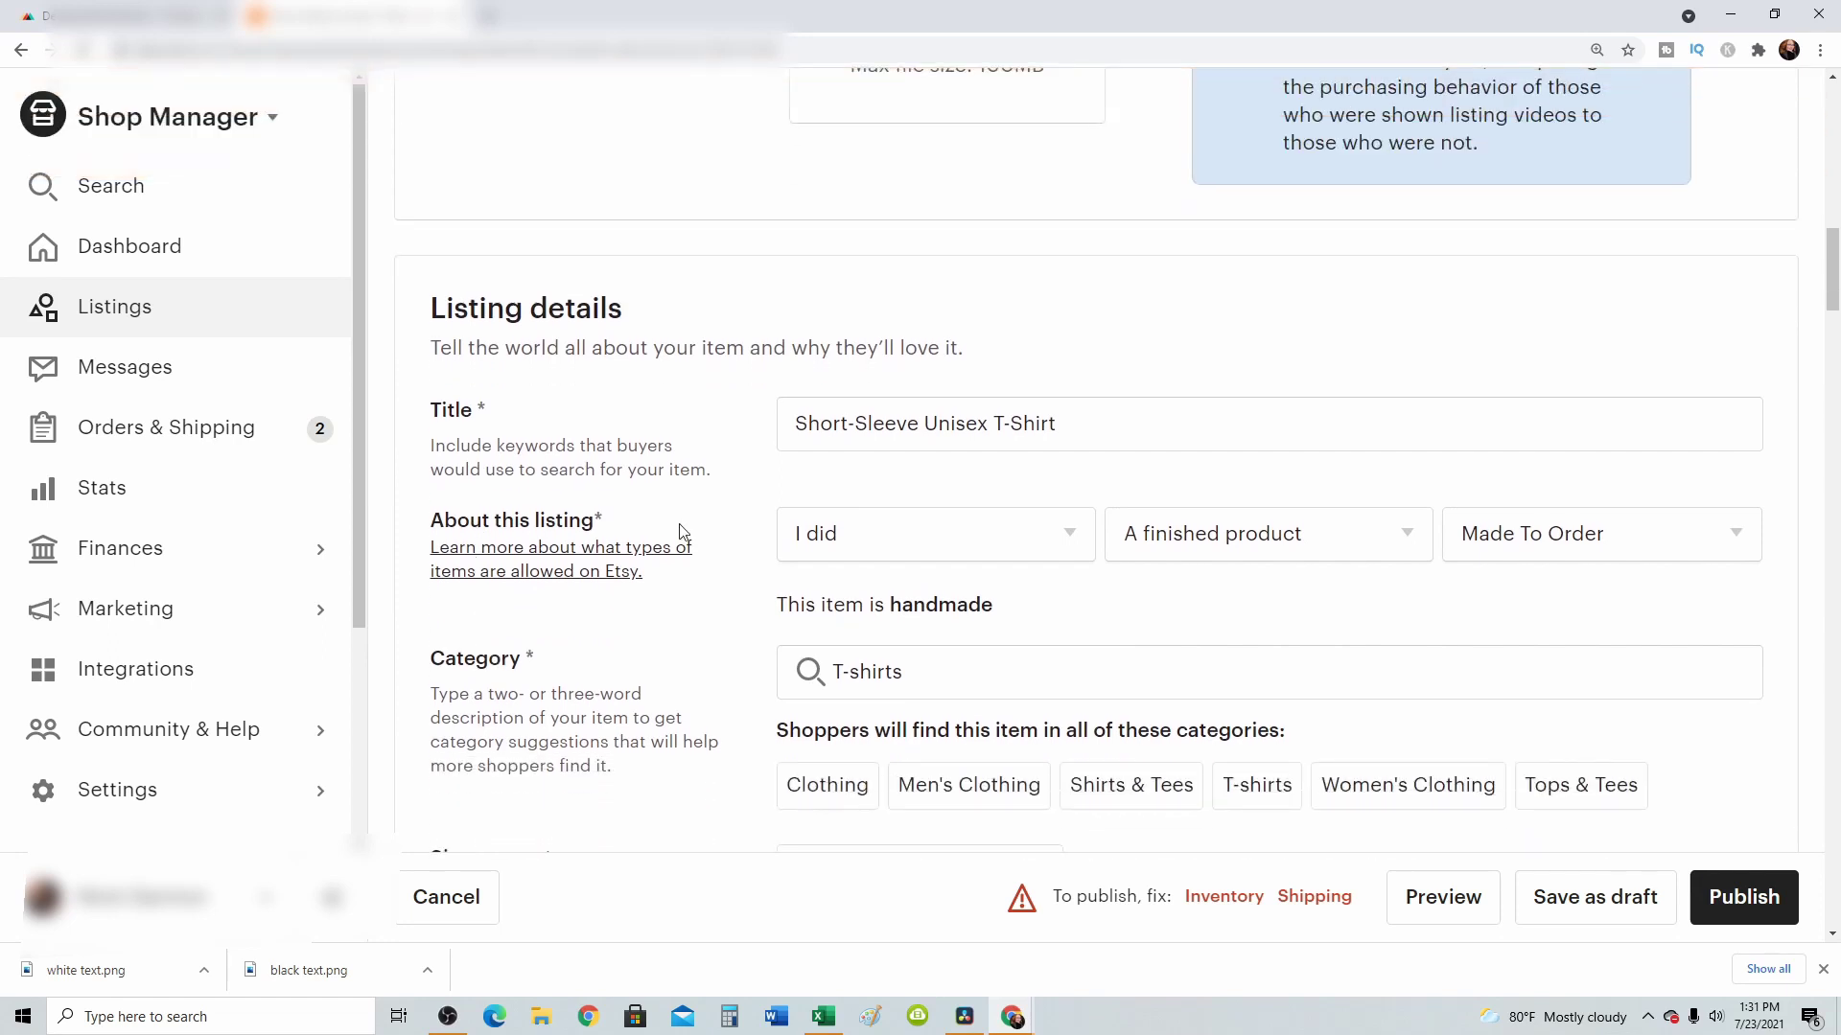
{"action": "left_click", "coordinate": [1073, 537]}
{"action": "left_click", "coordinate": [918, 675]}
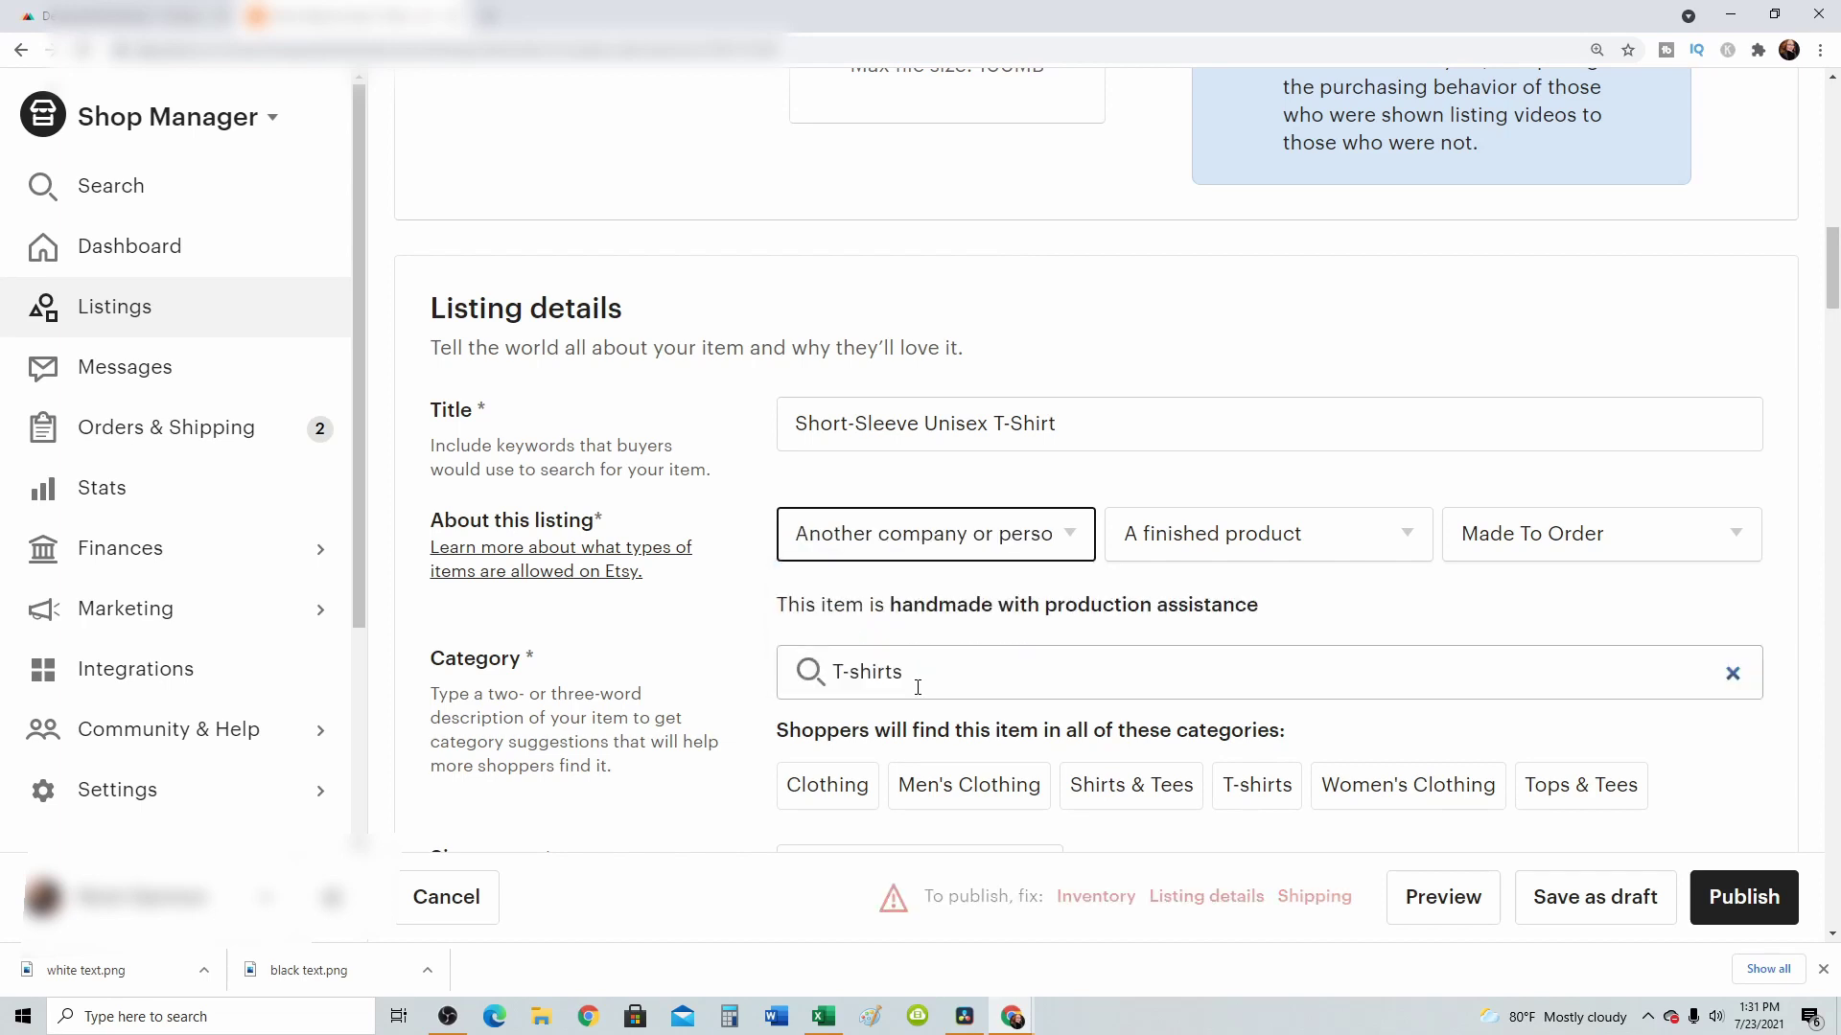
{"action": "scroll", "coordinate": [691, 696], "scroll_direction": "down", "scroll_amount": 10}
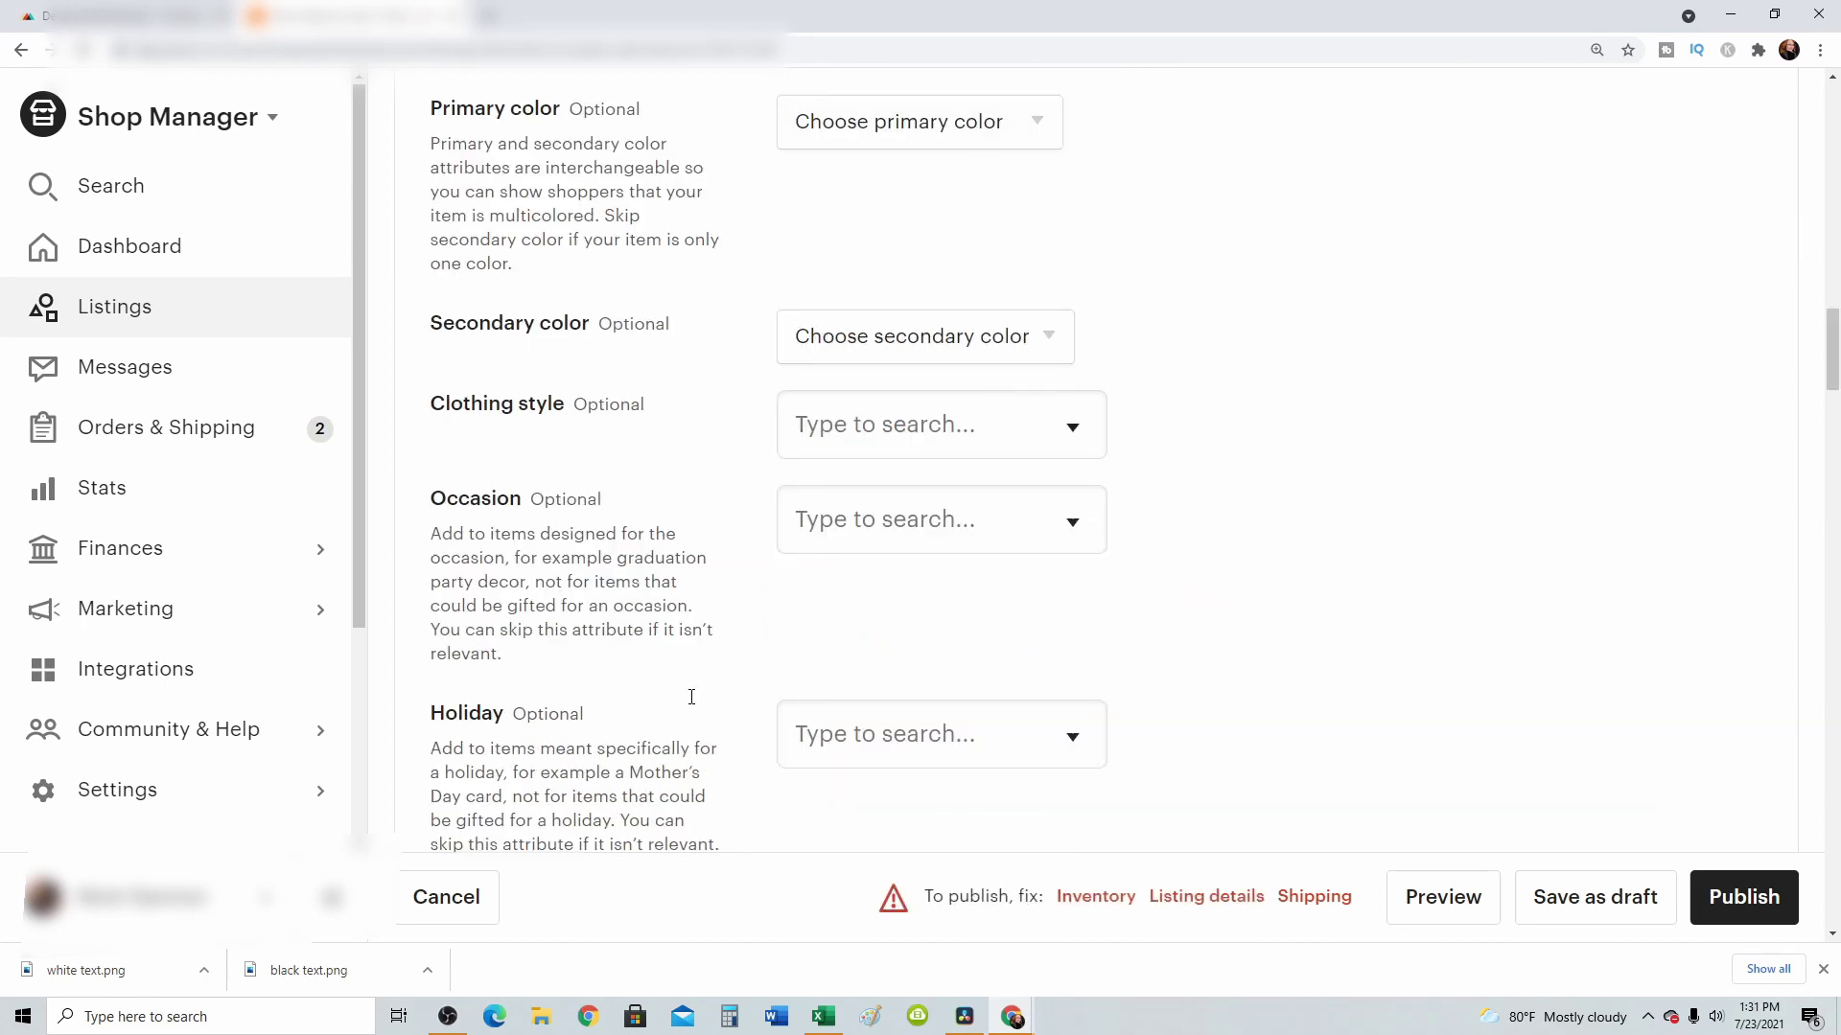
{"action": "scroll", "coordinate": [729, 595], "scroll_direction": "up", "scroll_amount": 3}
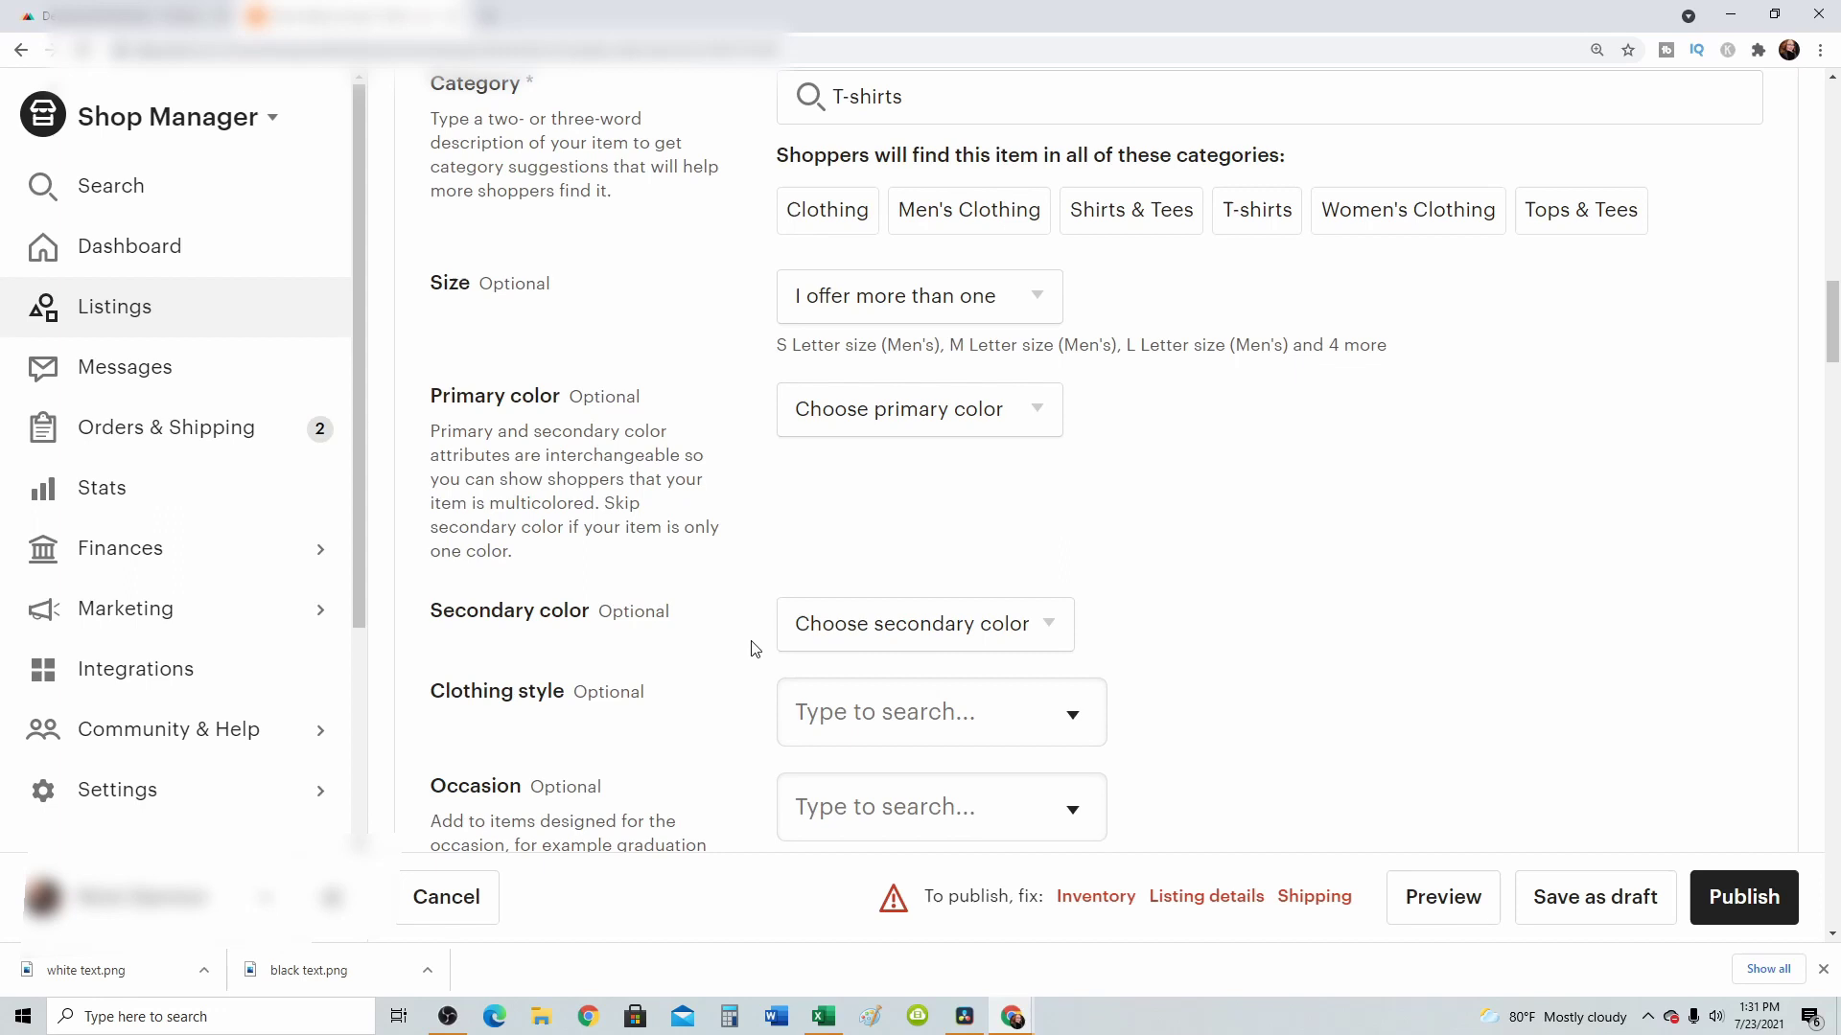
{"action": "scroll", "coordinate": [579, 561], "scroll_direction": "down", "scroll_amount": 1}
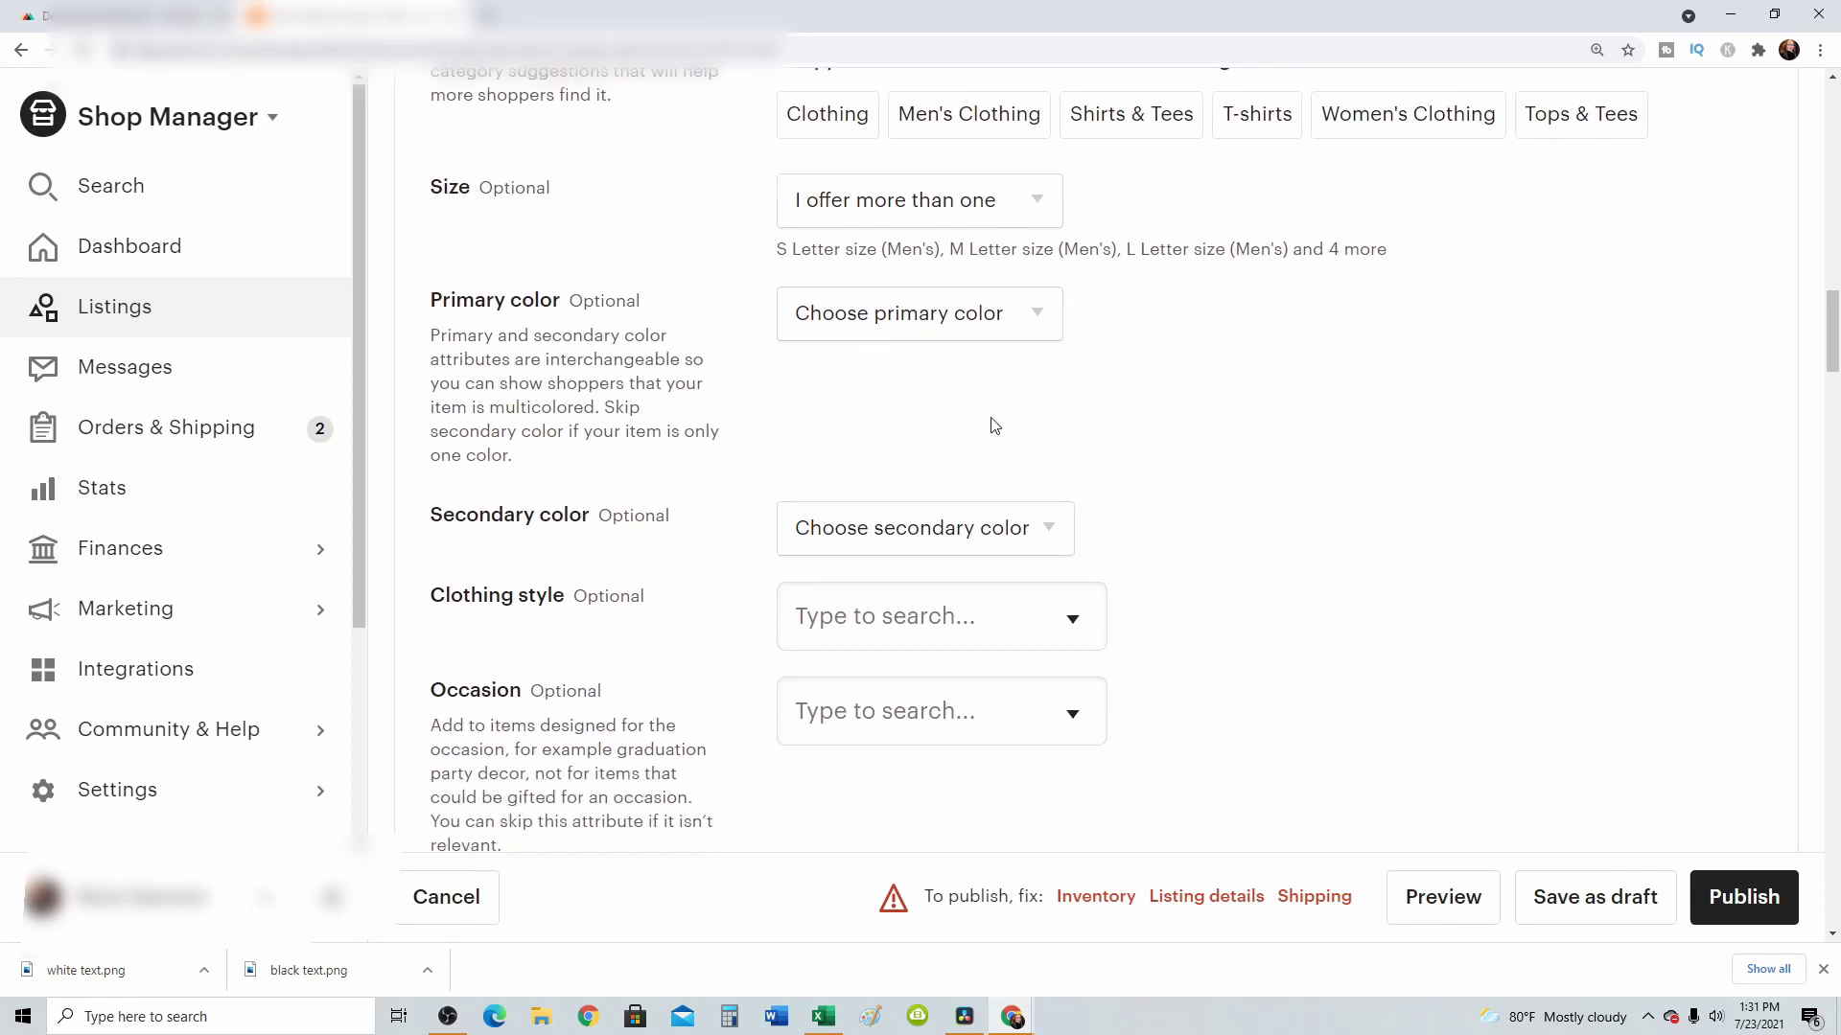
{"action": "scroll", "coordinate": [995, 426], "scroll_direction": "down", "scroll_amount": 2}
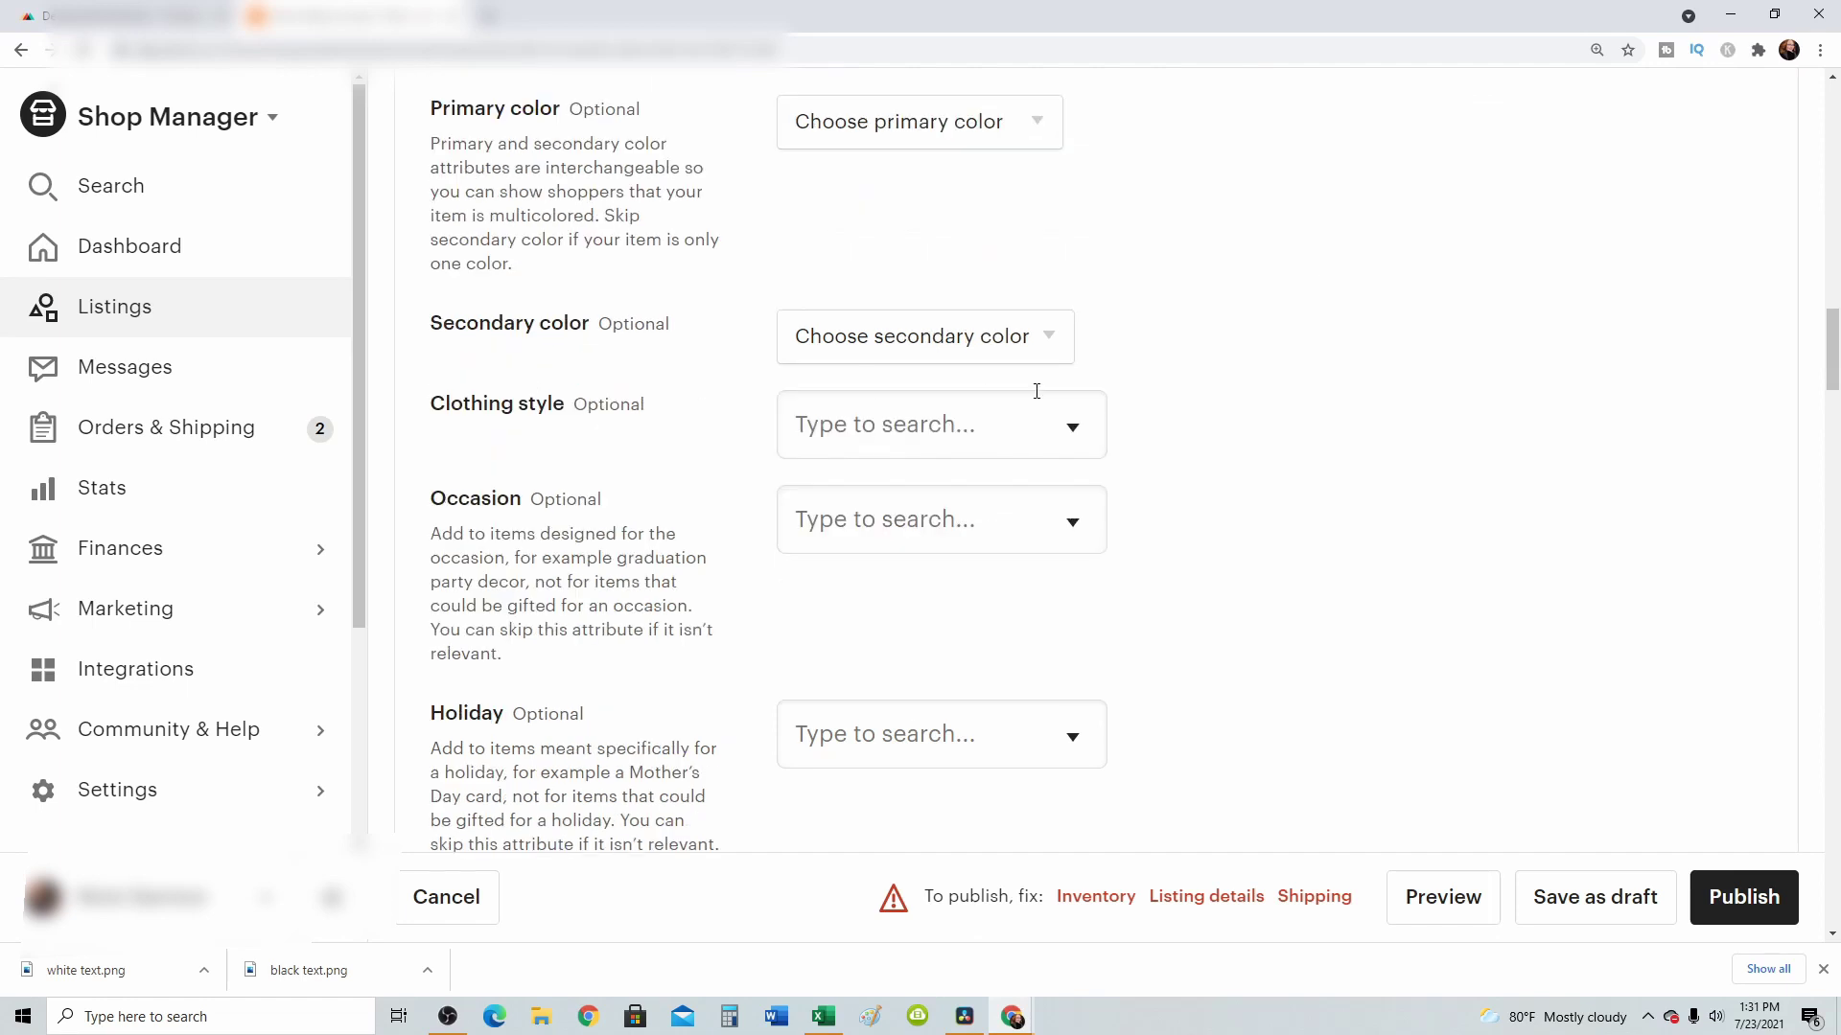
{"action": "left_click", "coordinate": [937, 423]}
{"action": "scroll", "coordinate": [853, 808], "scroll_direction": "down", "scroll_amount": 1}
{"action": "scroll", "coordinate": [888, 781], "scroll_direction": "down", "scroll_amount": 2}
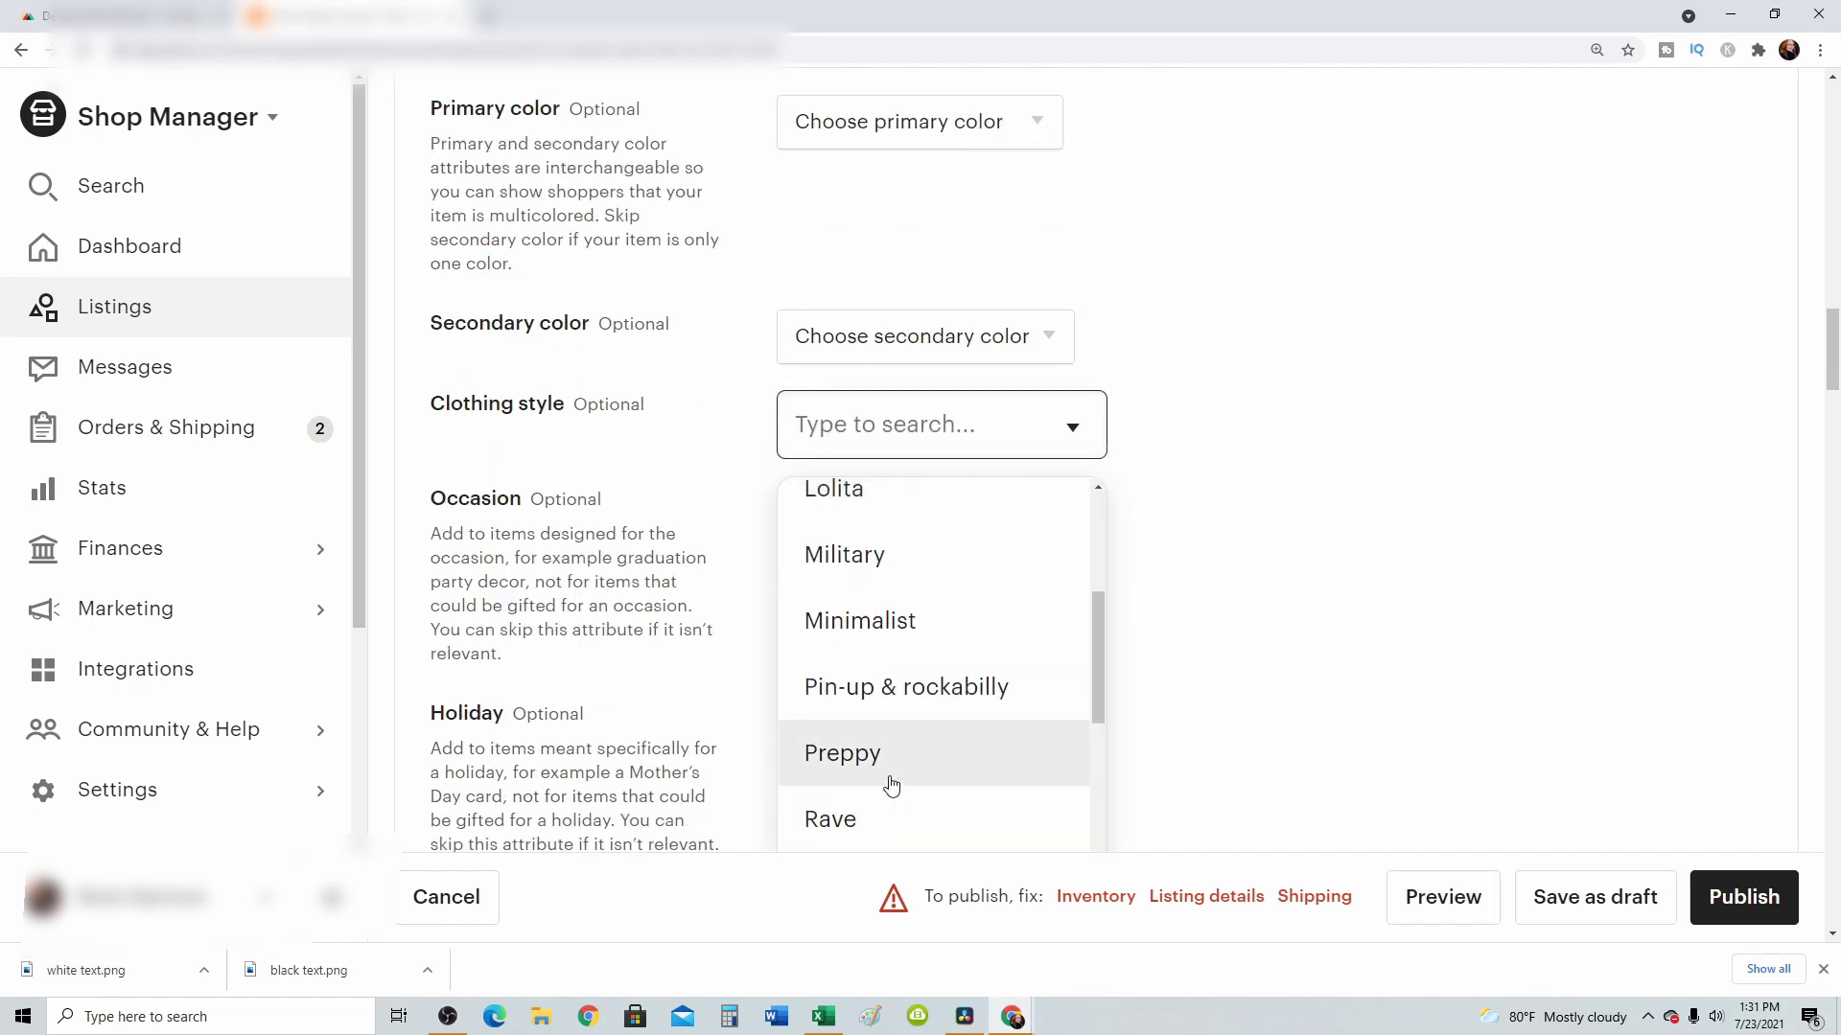
{"action": "scroll", "coordinate": [888, 780], "scroll_direction": "up", "scroll_amount": 3}
{"action": "left_click", "coordinate": [1217, 620]}
{"action": "left_click", "coordinate": [908, 526]}
{"action": "scroll", "coordinate": [920, 674], "scroll_direction": "down", "scroll_amount": 5}
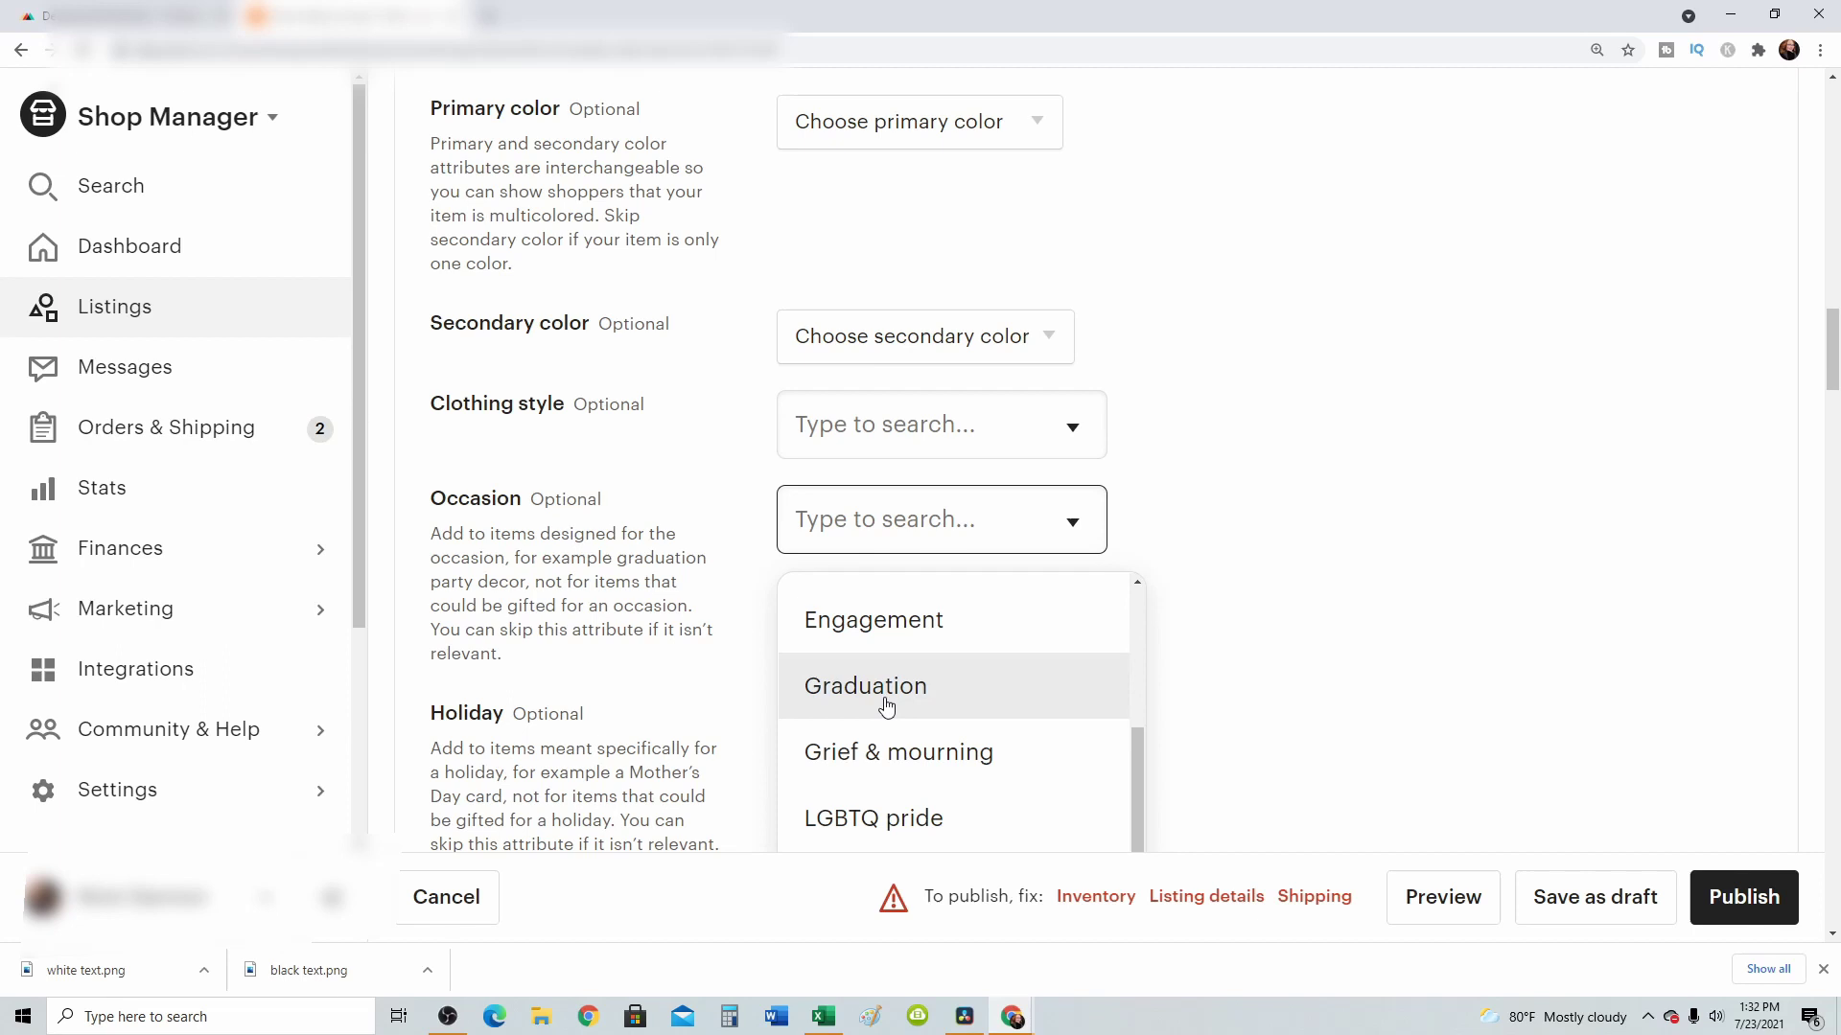
{"action": "scroll", "coordinate": [891, 707], "scroll_direction": "up", "scroll_amount": 3}
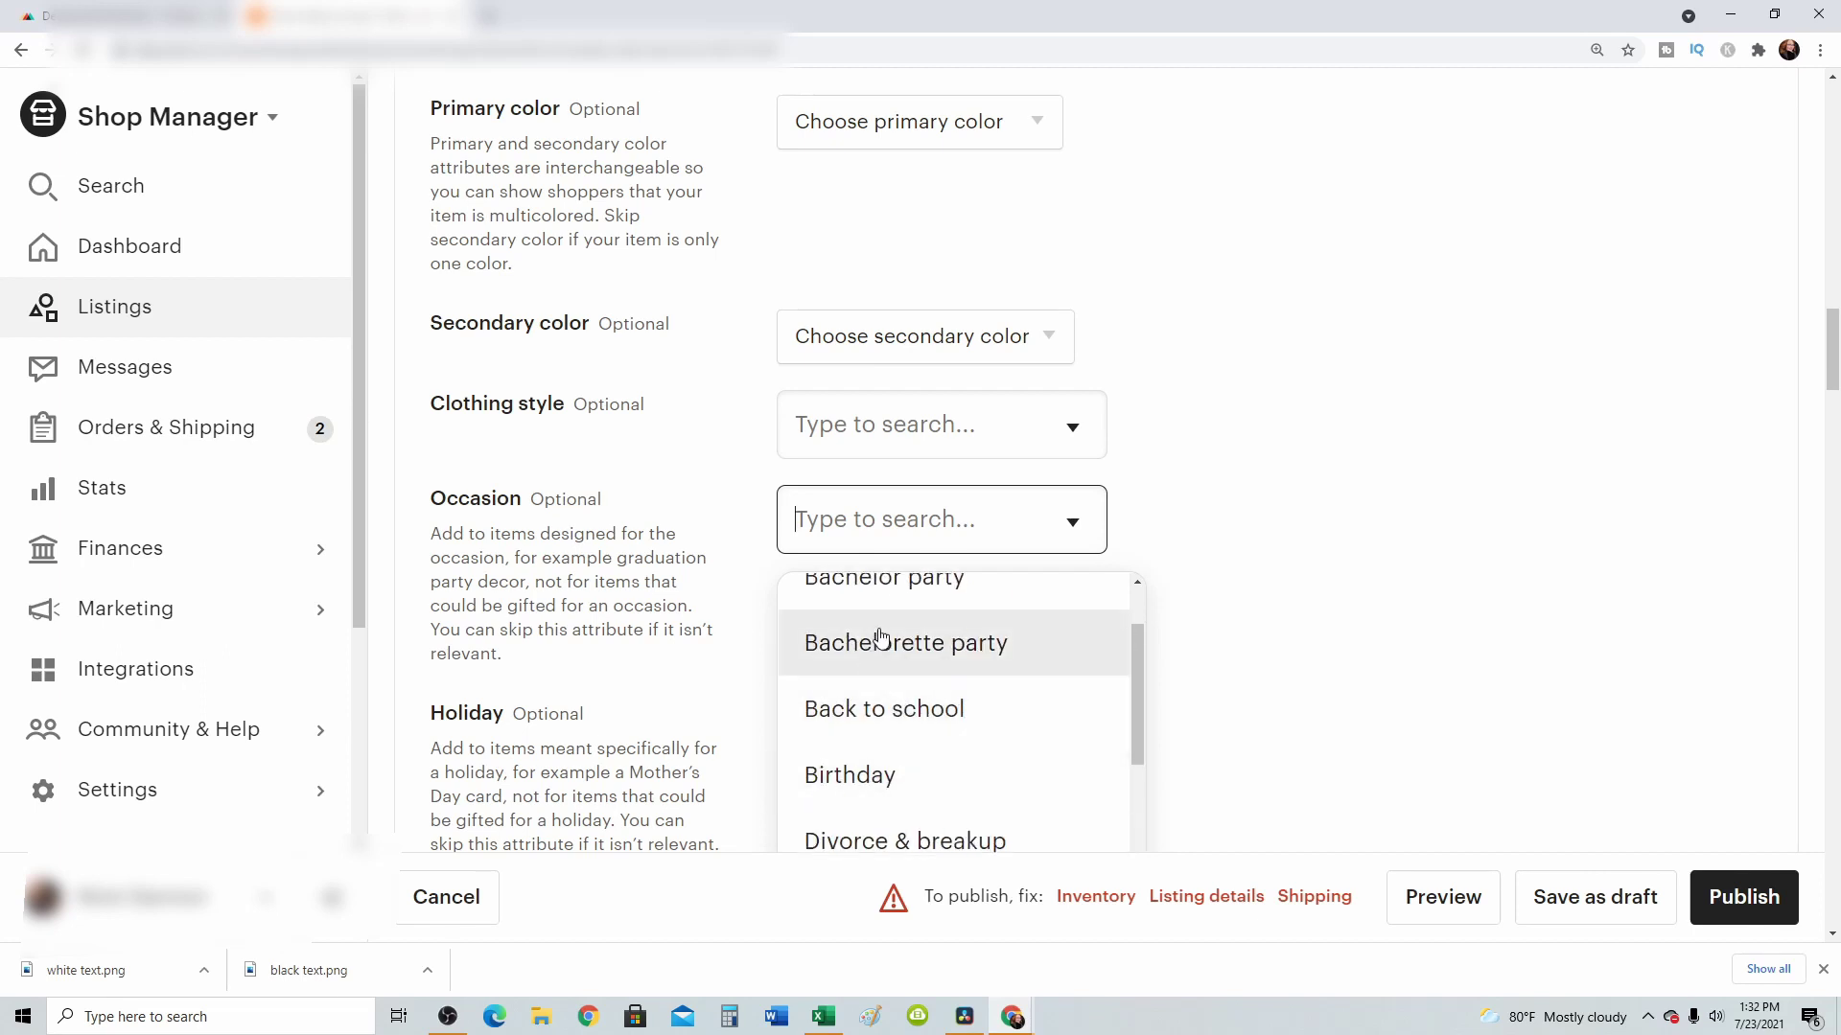
{"action": "left_click", "coordinate": [1177, 757]}
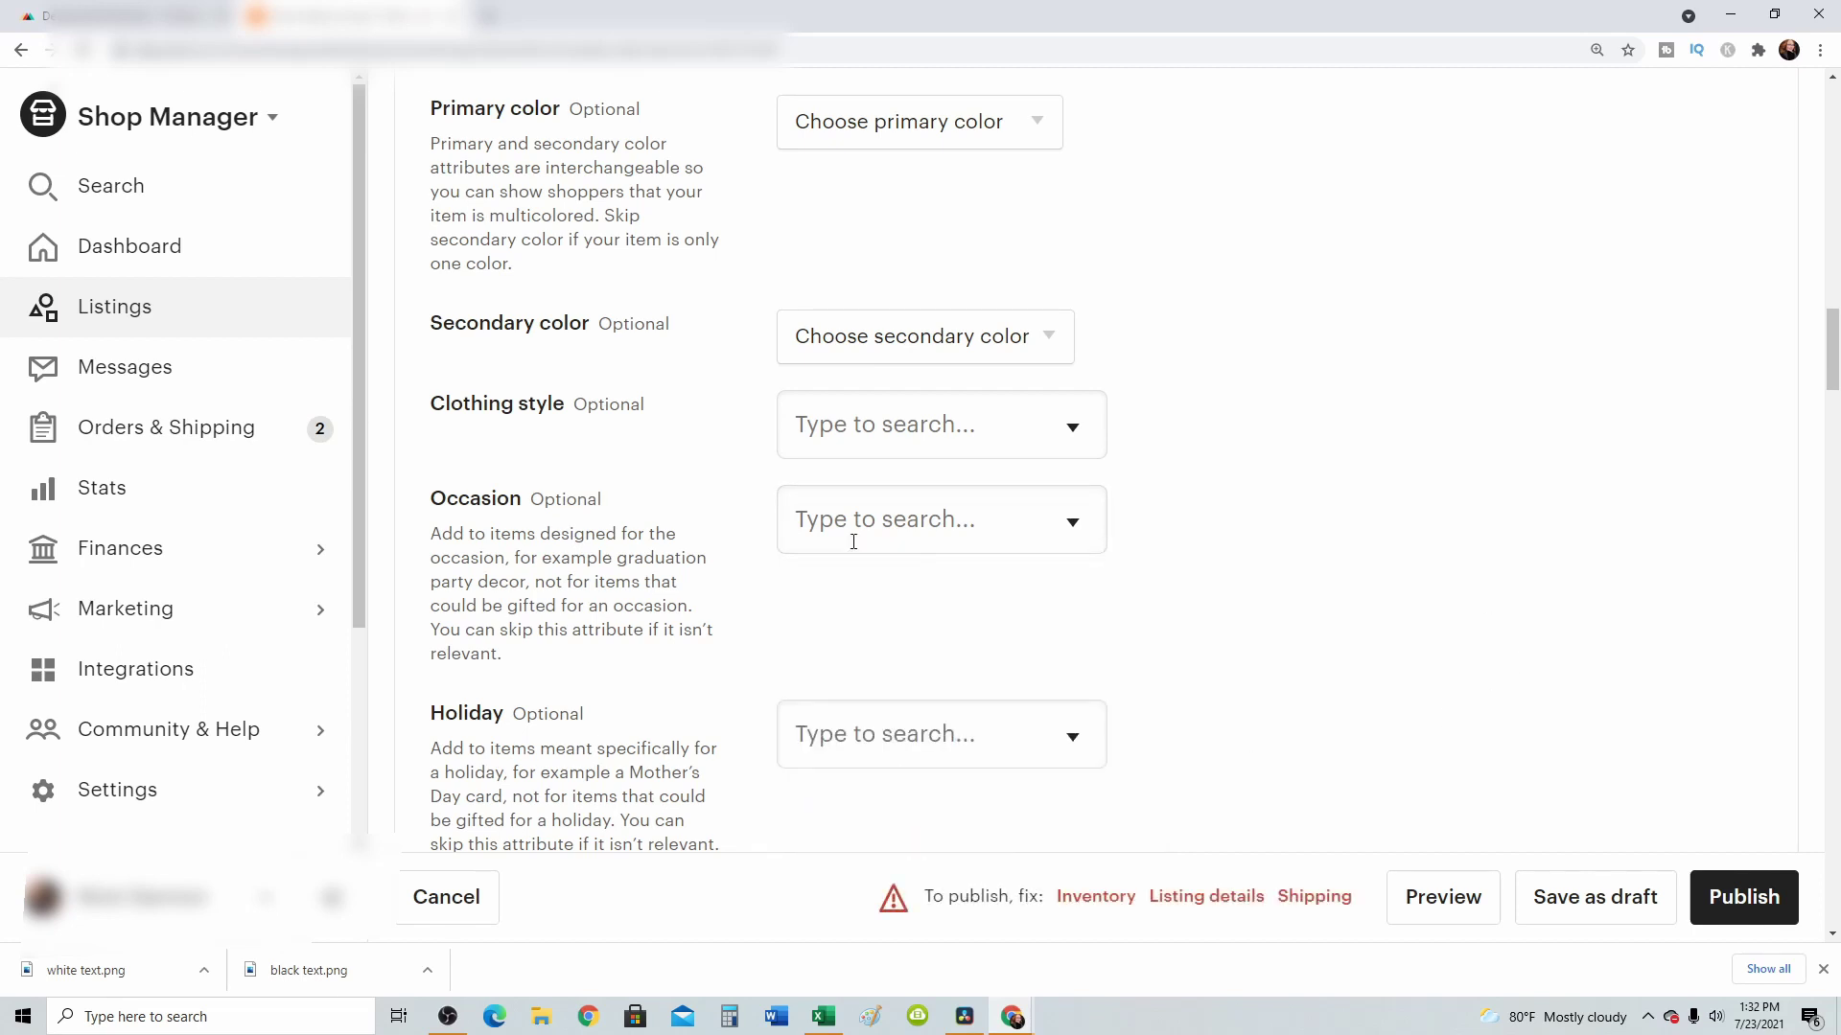
{"action": "left_click", "coordinate": [801, 733]}
{"action": "scroll", "coordinate": [753, 752], "scroll_direction": "down", "scroll_amount": 3}
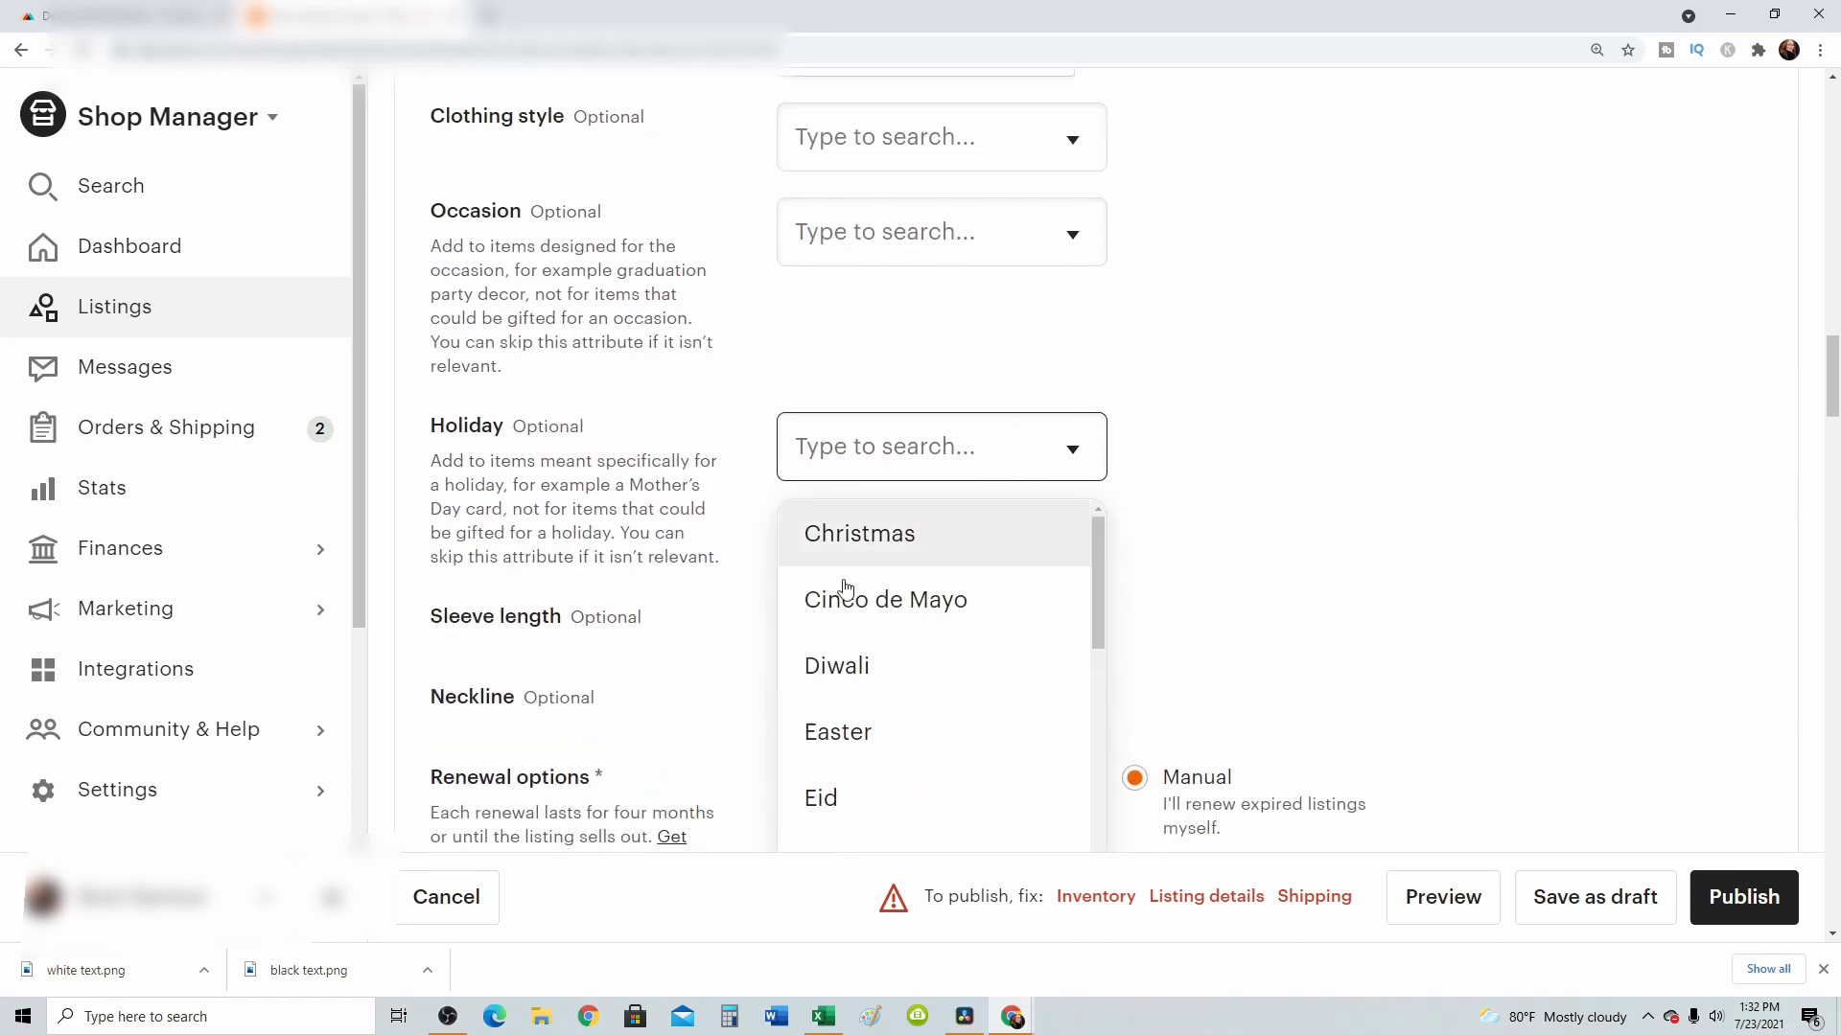
{"action": "scroll", "coordinate": [834, 623], "scroll_direction": "down", "scroll_amount": 3}
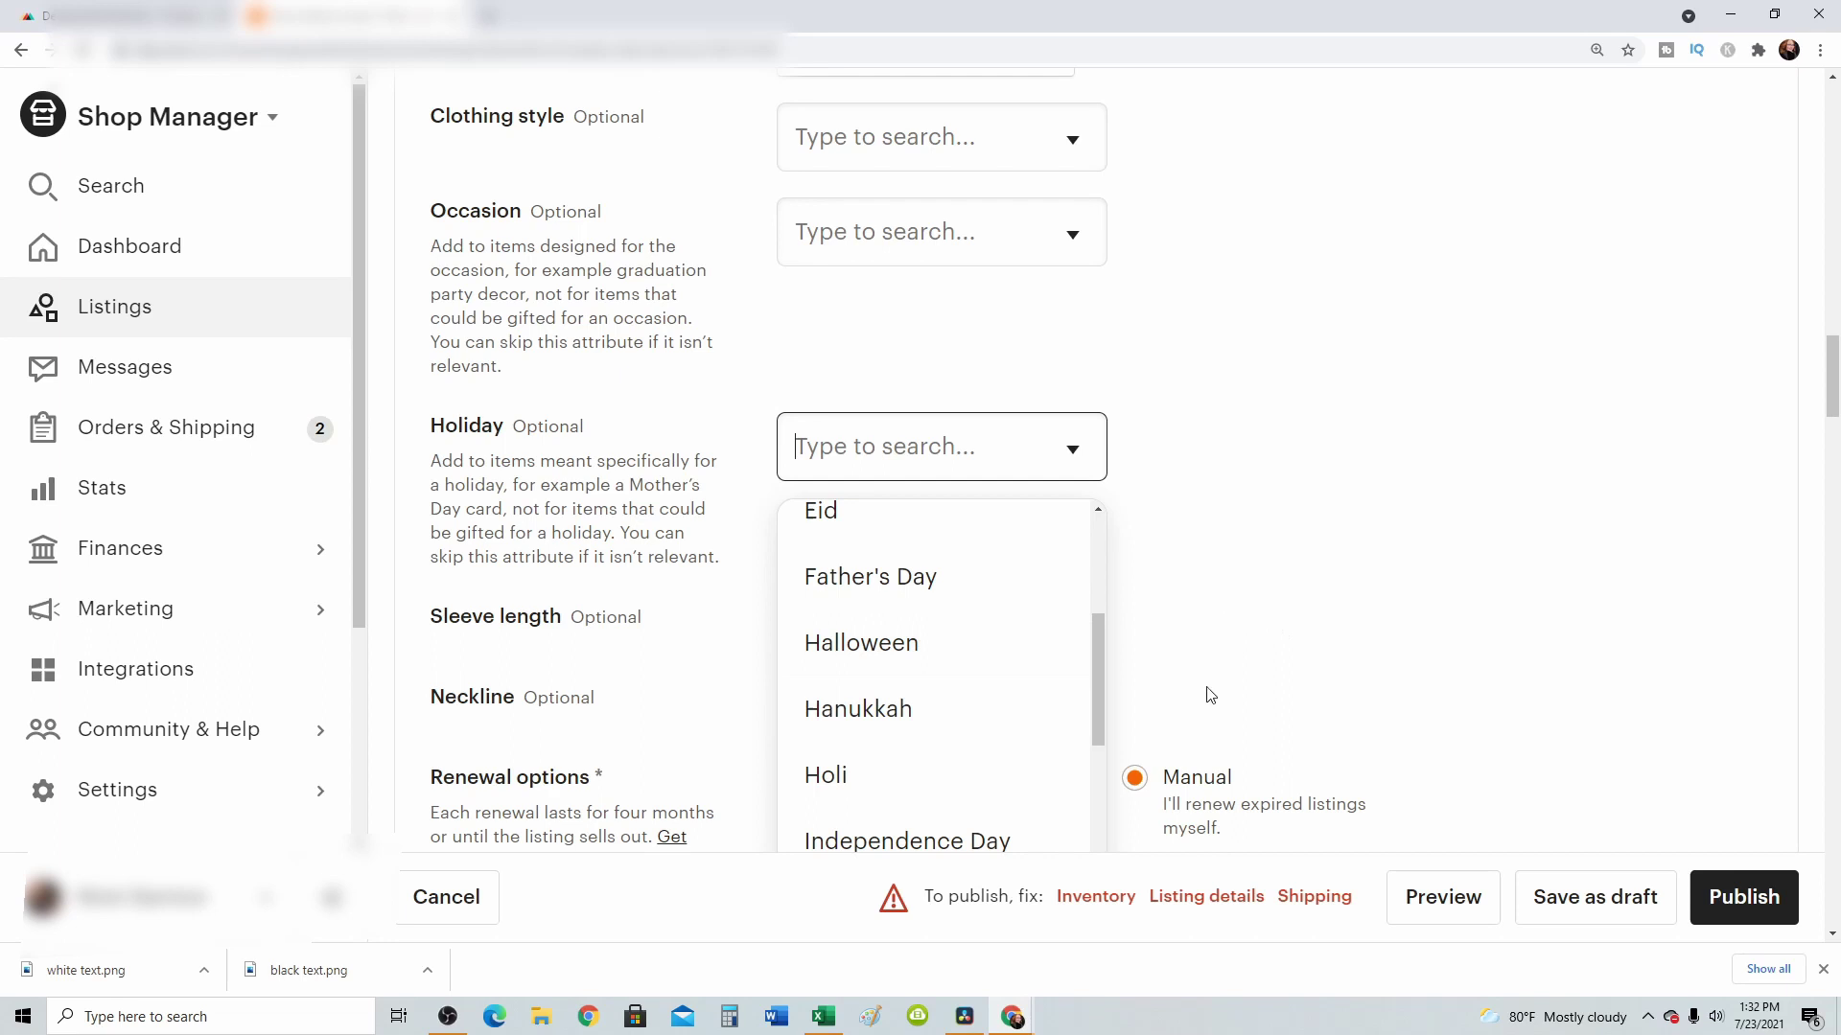
- Dismiss Holiday suggestions and review Sleeve length and Neckline options, leaving both unset
{"action": "left_click", "coordinate": [1271, 595]}
{"action": "scroll", "coordinate": [682, 727], "scroll_direction": "down", "scroll_amount": 2}
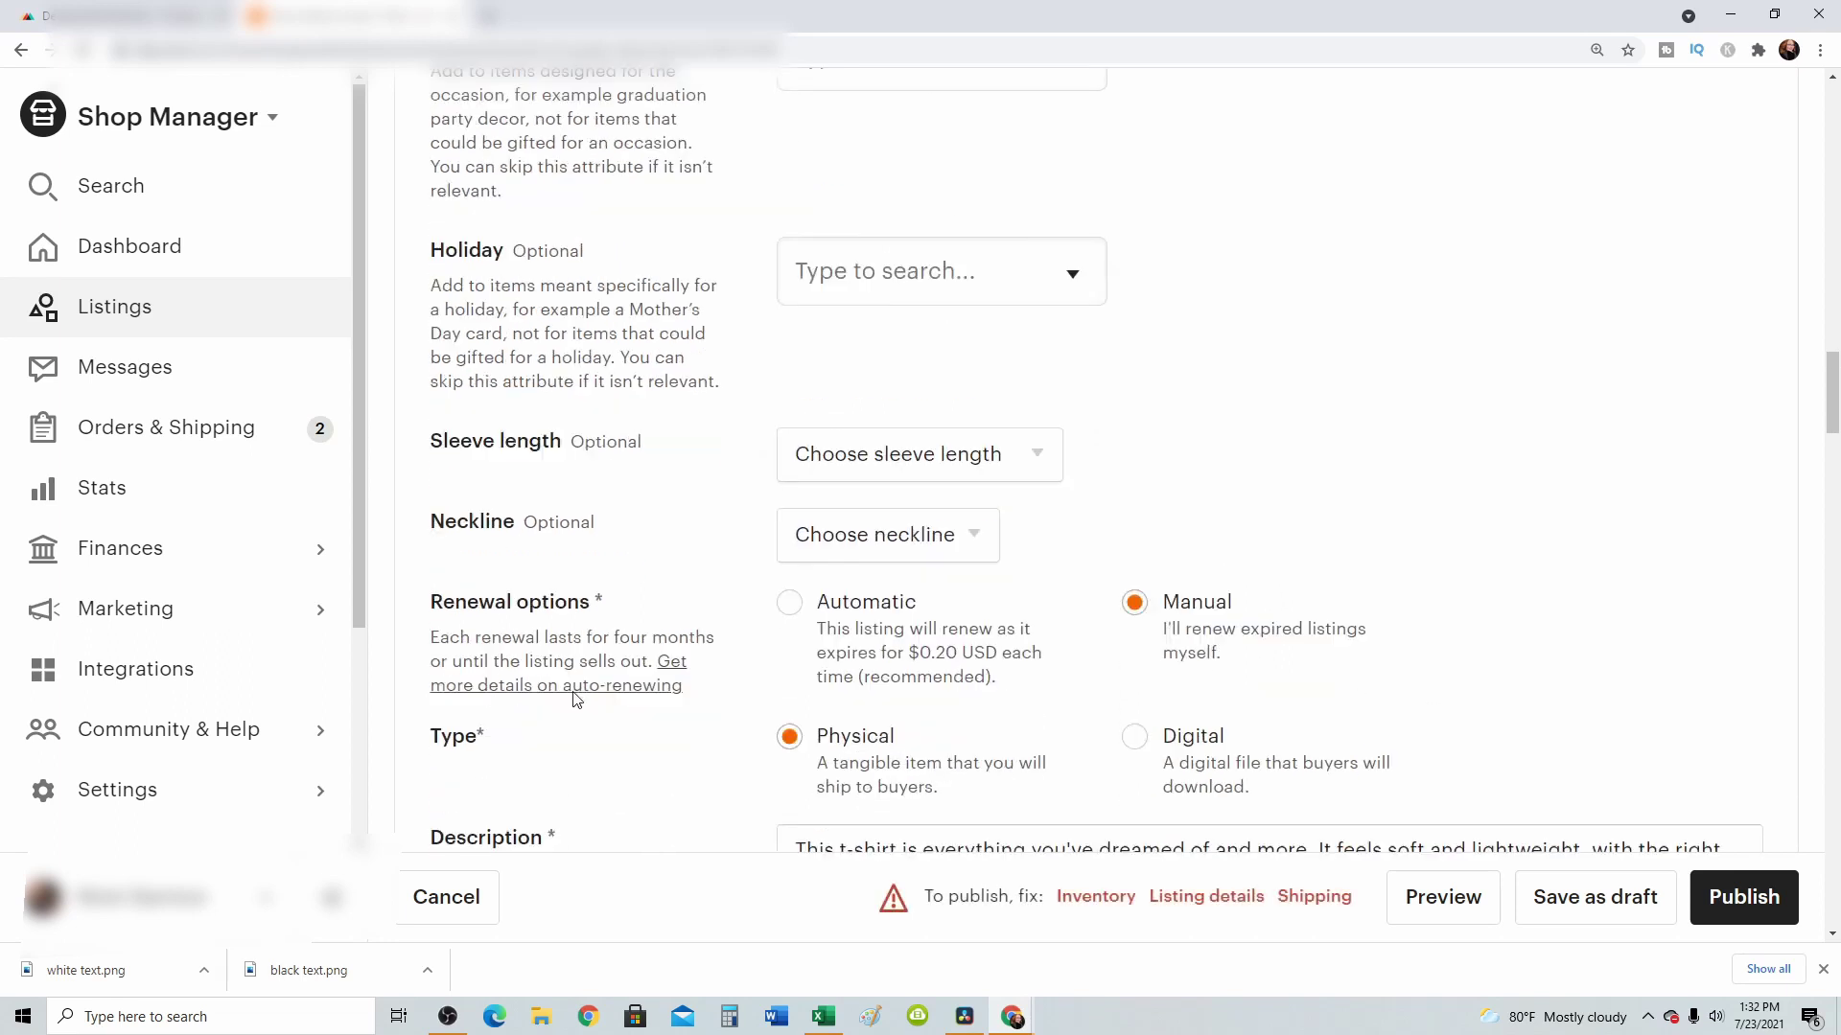
{"action": "left_click", "coordinate": [924, 437]}
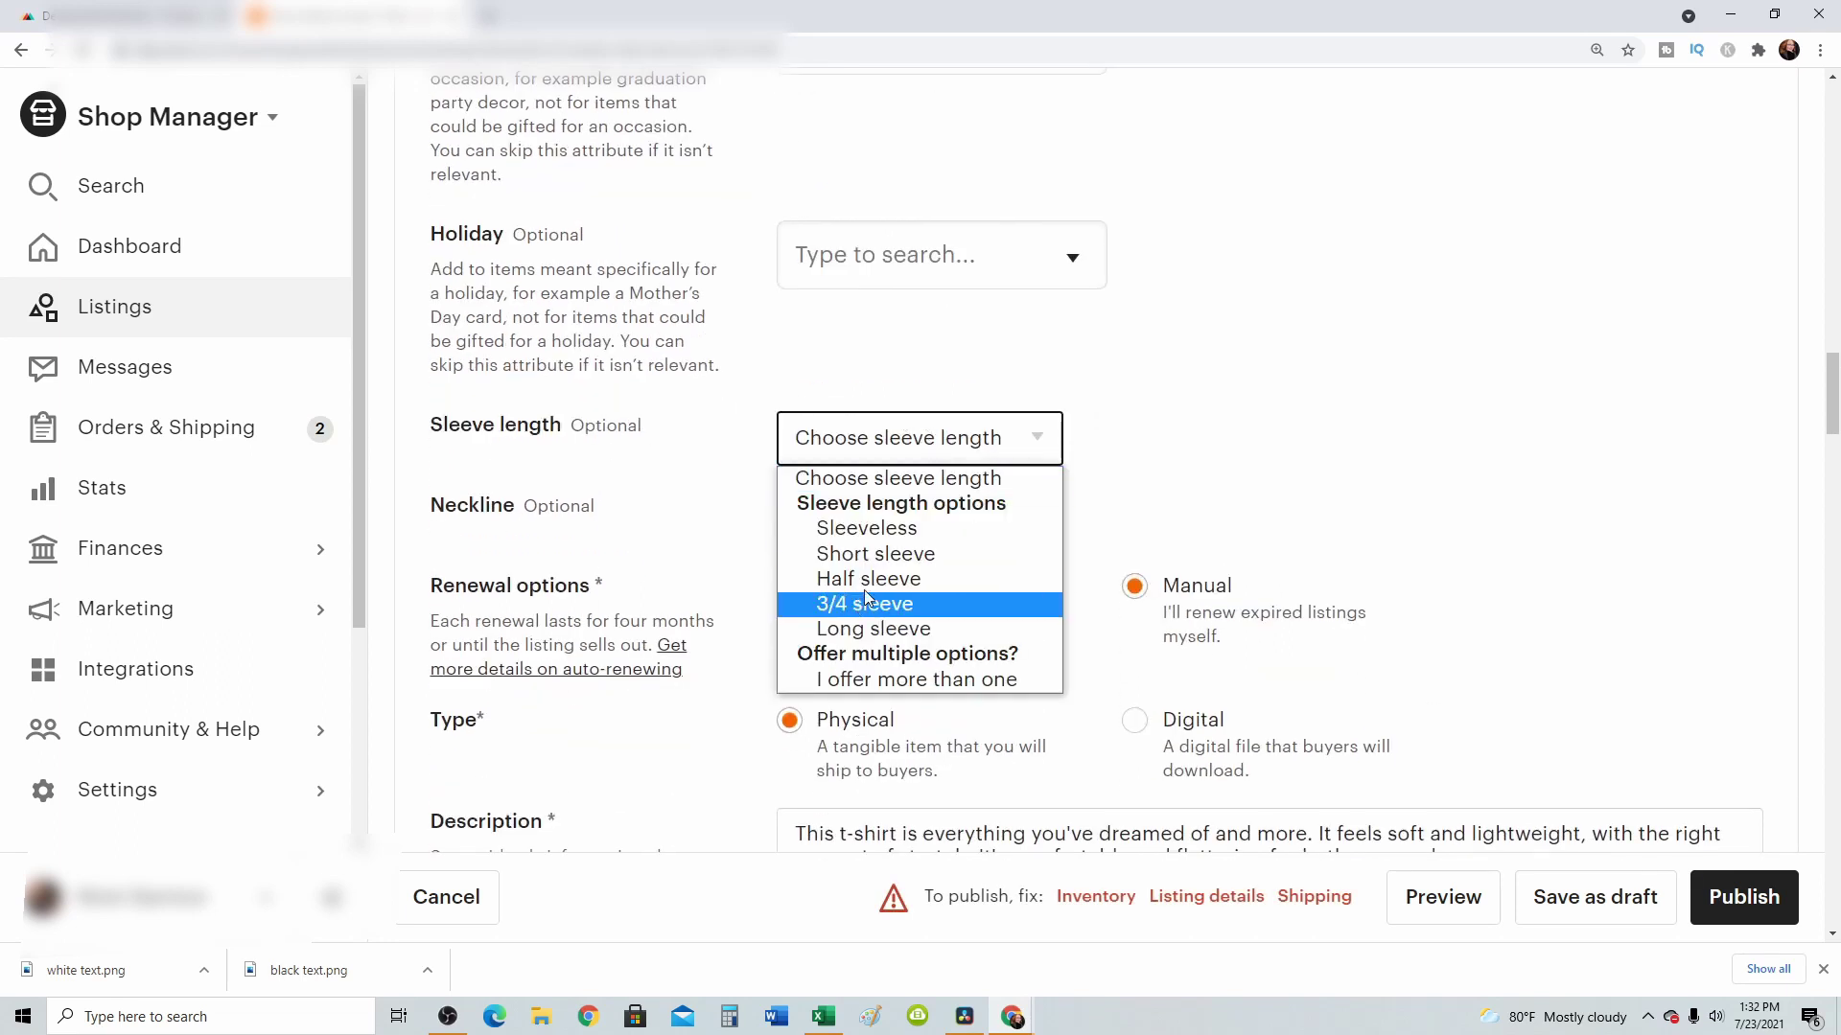
{"action": "left_click", "coordinate": [1160, 466]}
{"action": "left_click", "coordinate": [931, 535]}
{"action": "left_click", "coordinate": [1148, 530]}
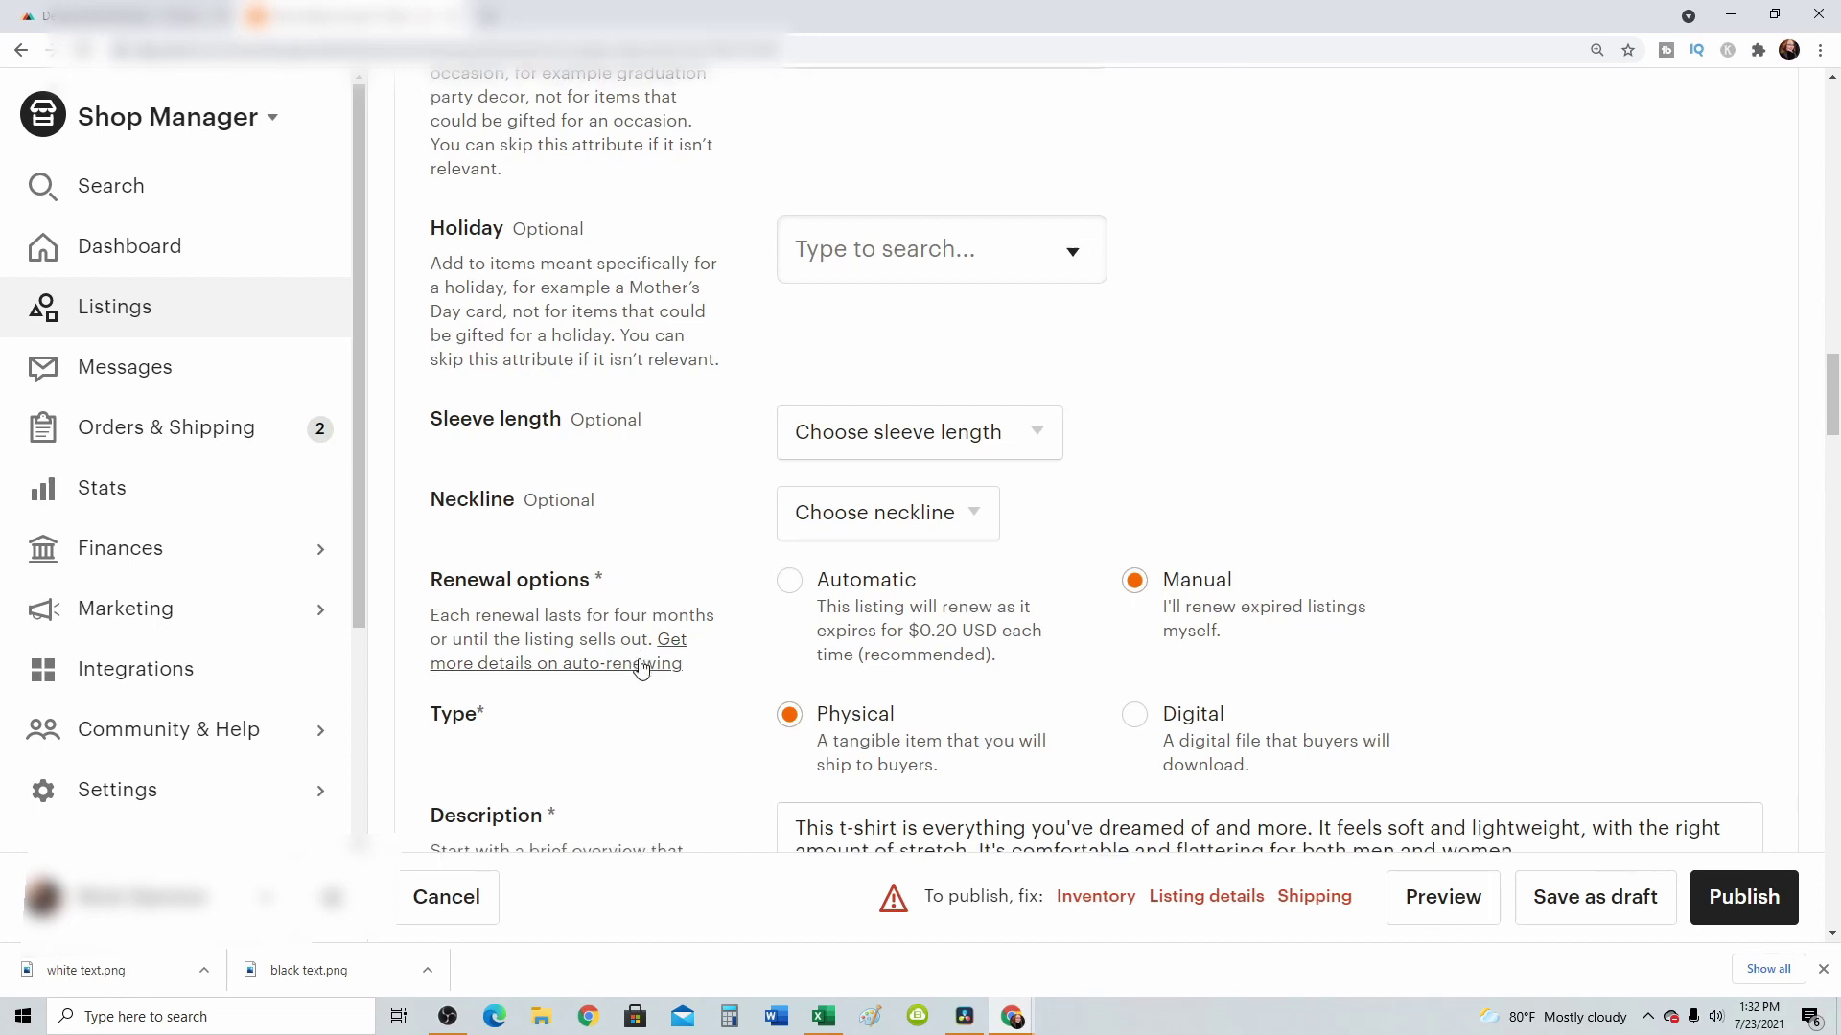
- Tick PRINTFUL as the listing's production partner
{"action": "scroll", "coordinate": [641, 664], "scroll_direction": "down", "scroll_amount": 3}
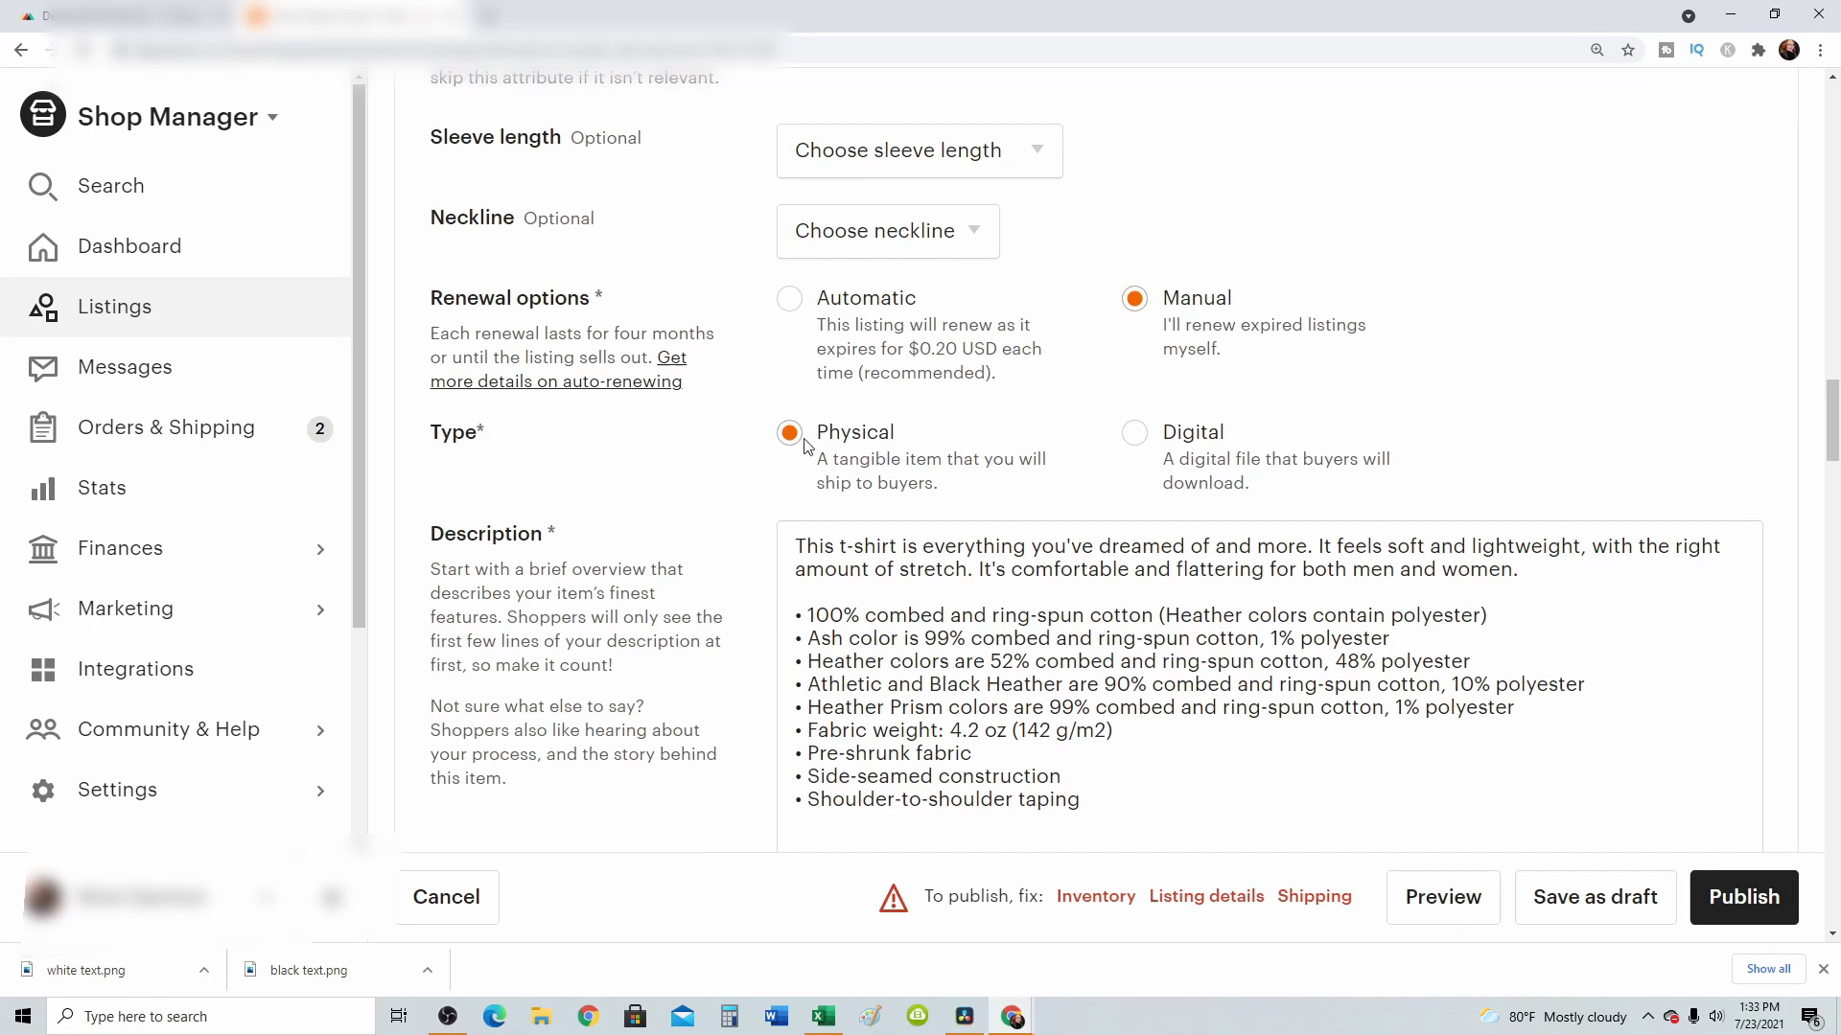
{"action": "scroll", "coordinate": [661, 633], "scroll_direction": "down", "scroll_amount": 7}
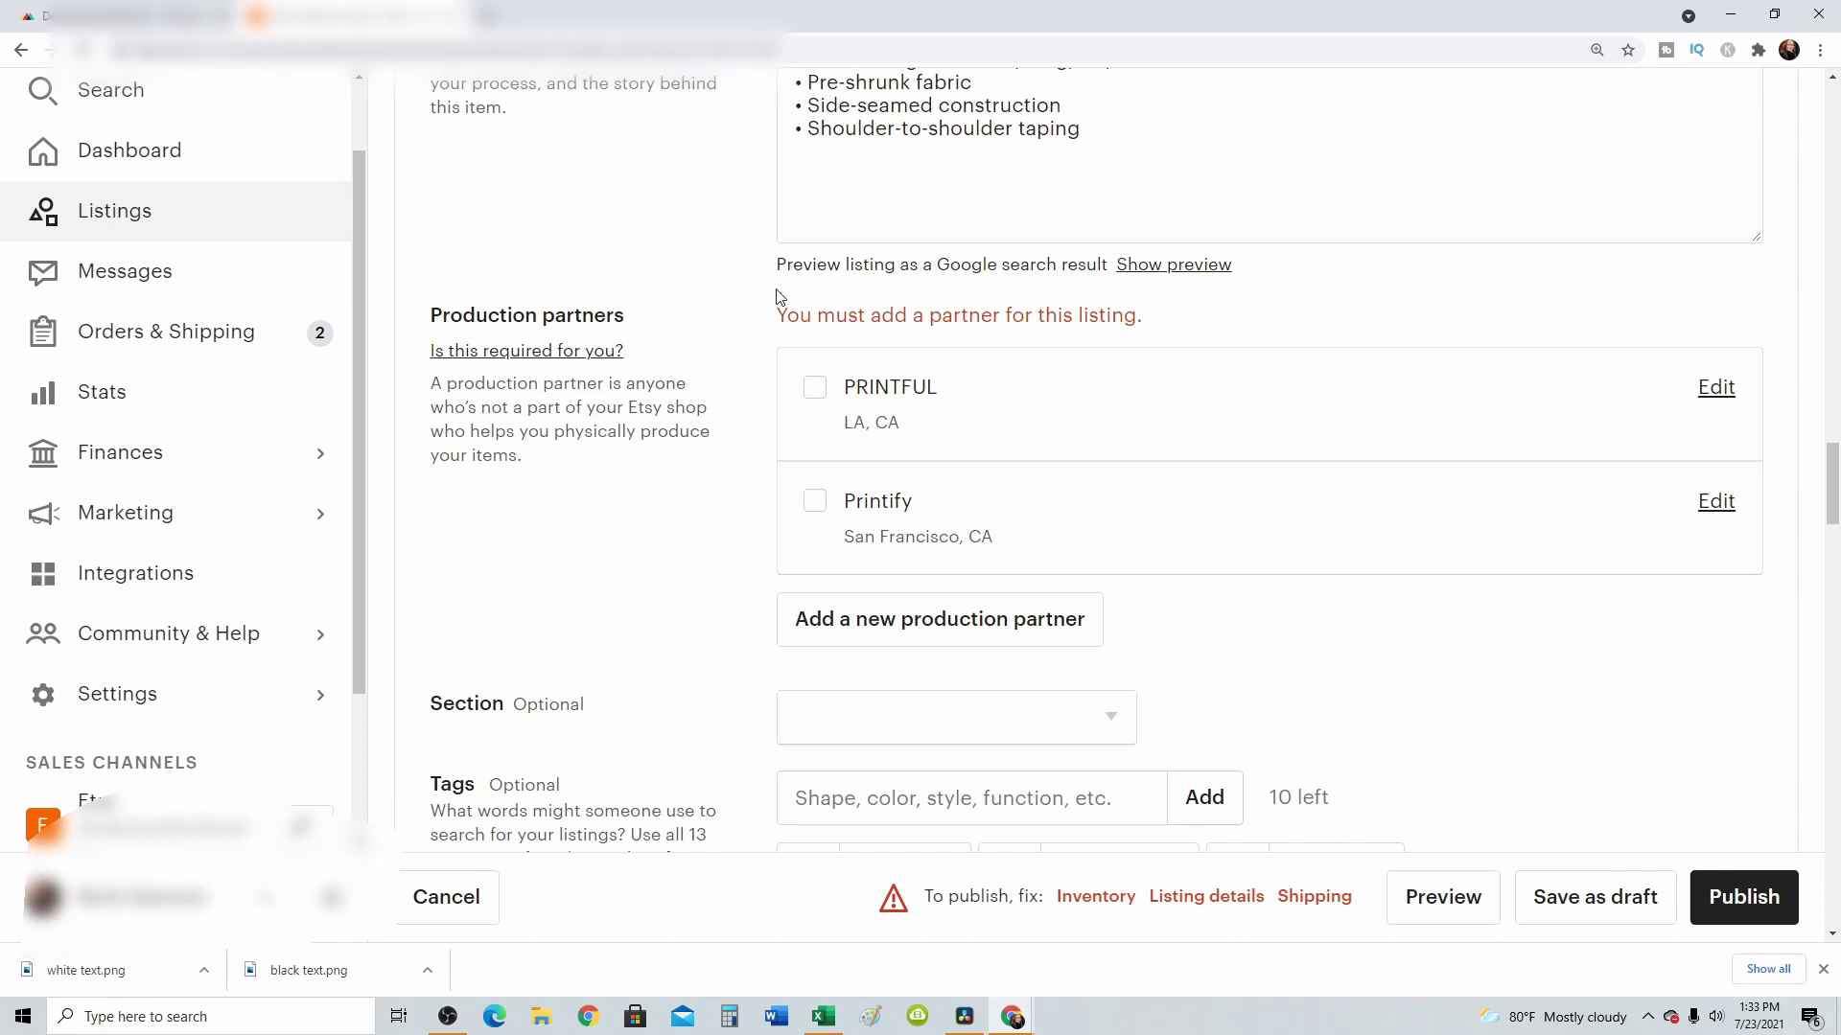
{"action": "left_click", "coordinate": [818, 390]}
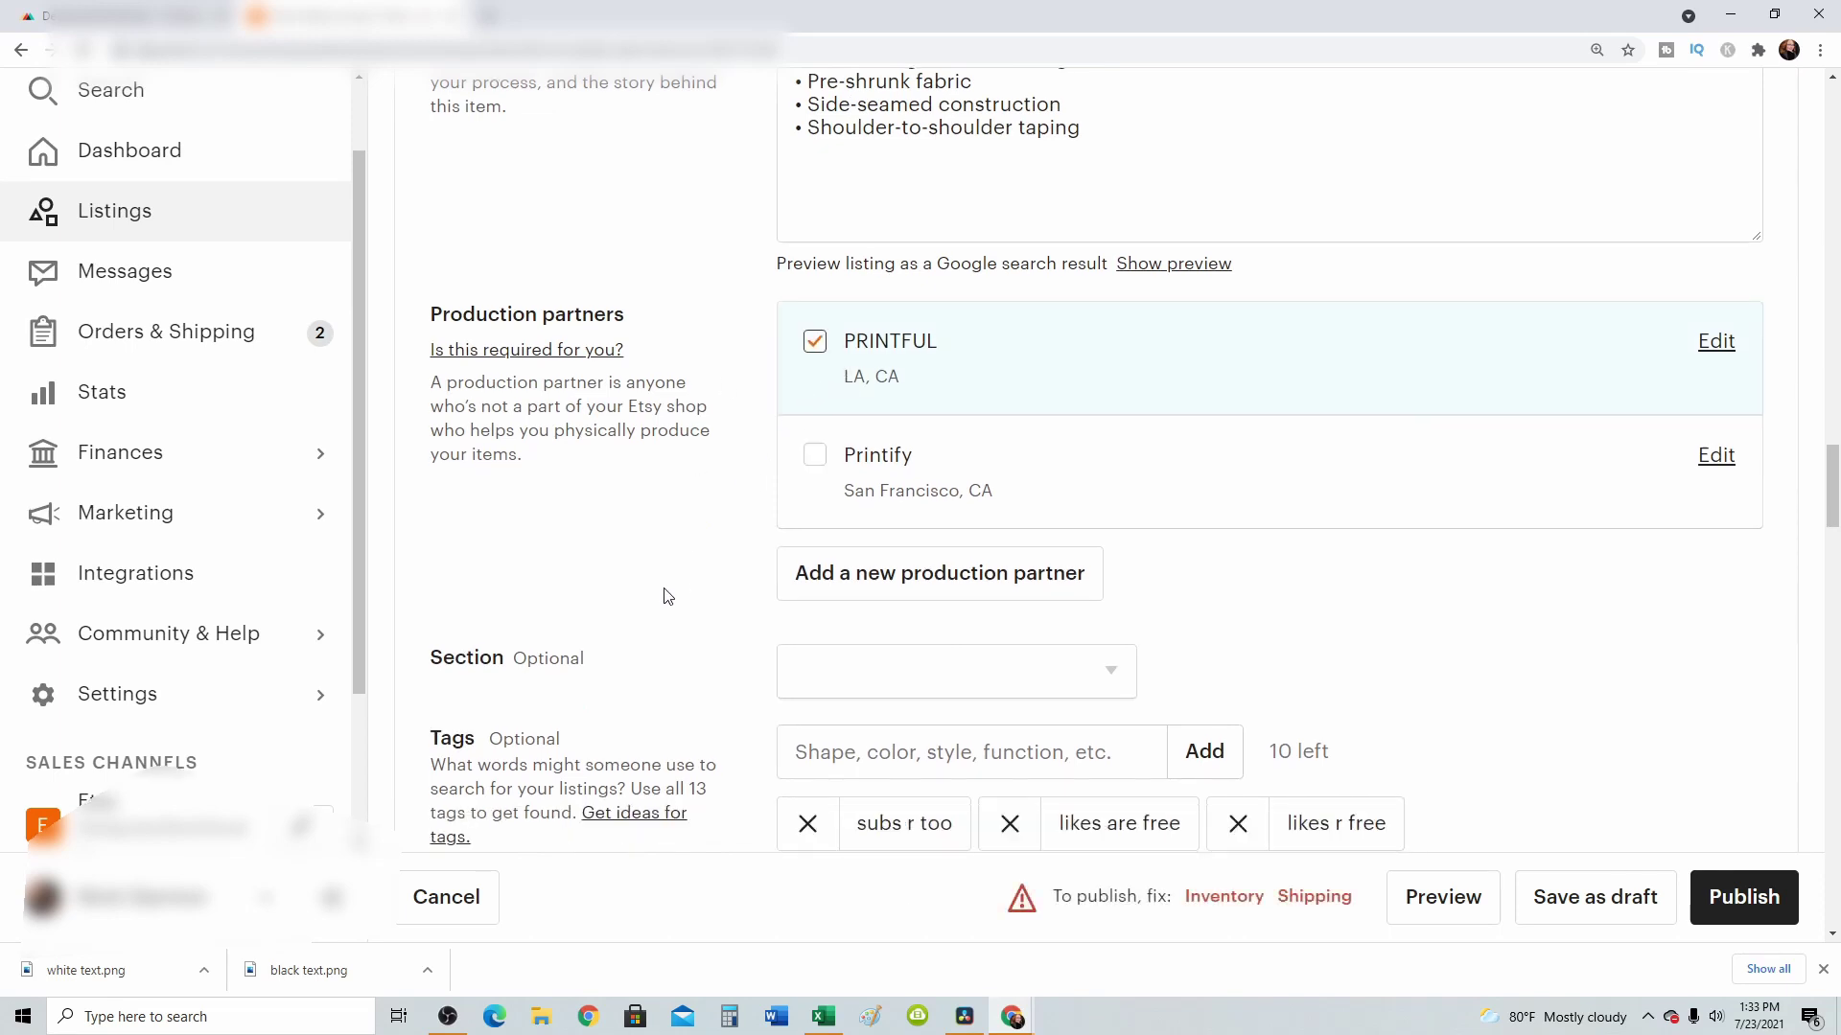
{"action": "scroll", "coordinate": [638, 639], "scroll_direction": "down", "scroll_amount": 2}
{"action": "scroll", "coordinate": [637, 639], "scroll_direction": "down", "scroll_amount": 7}
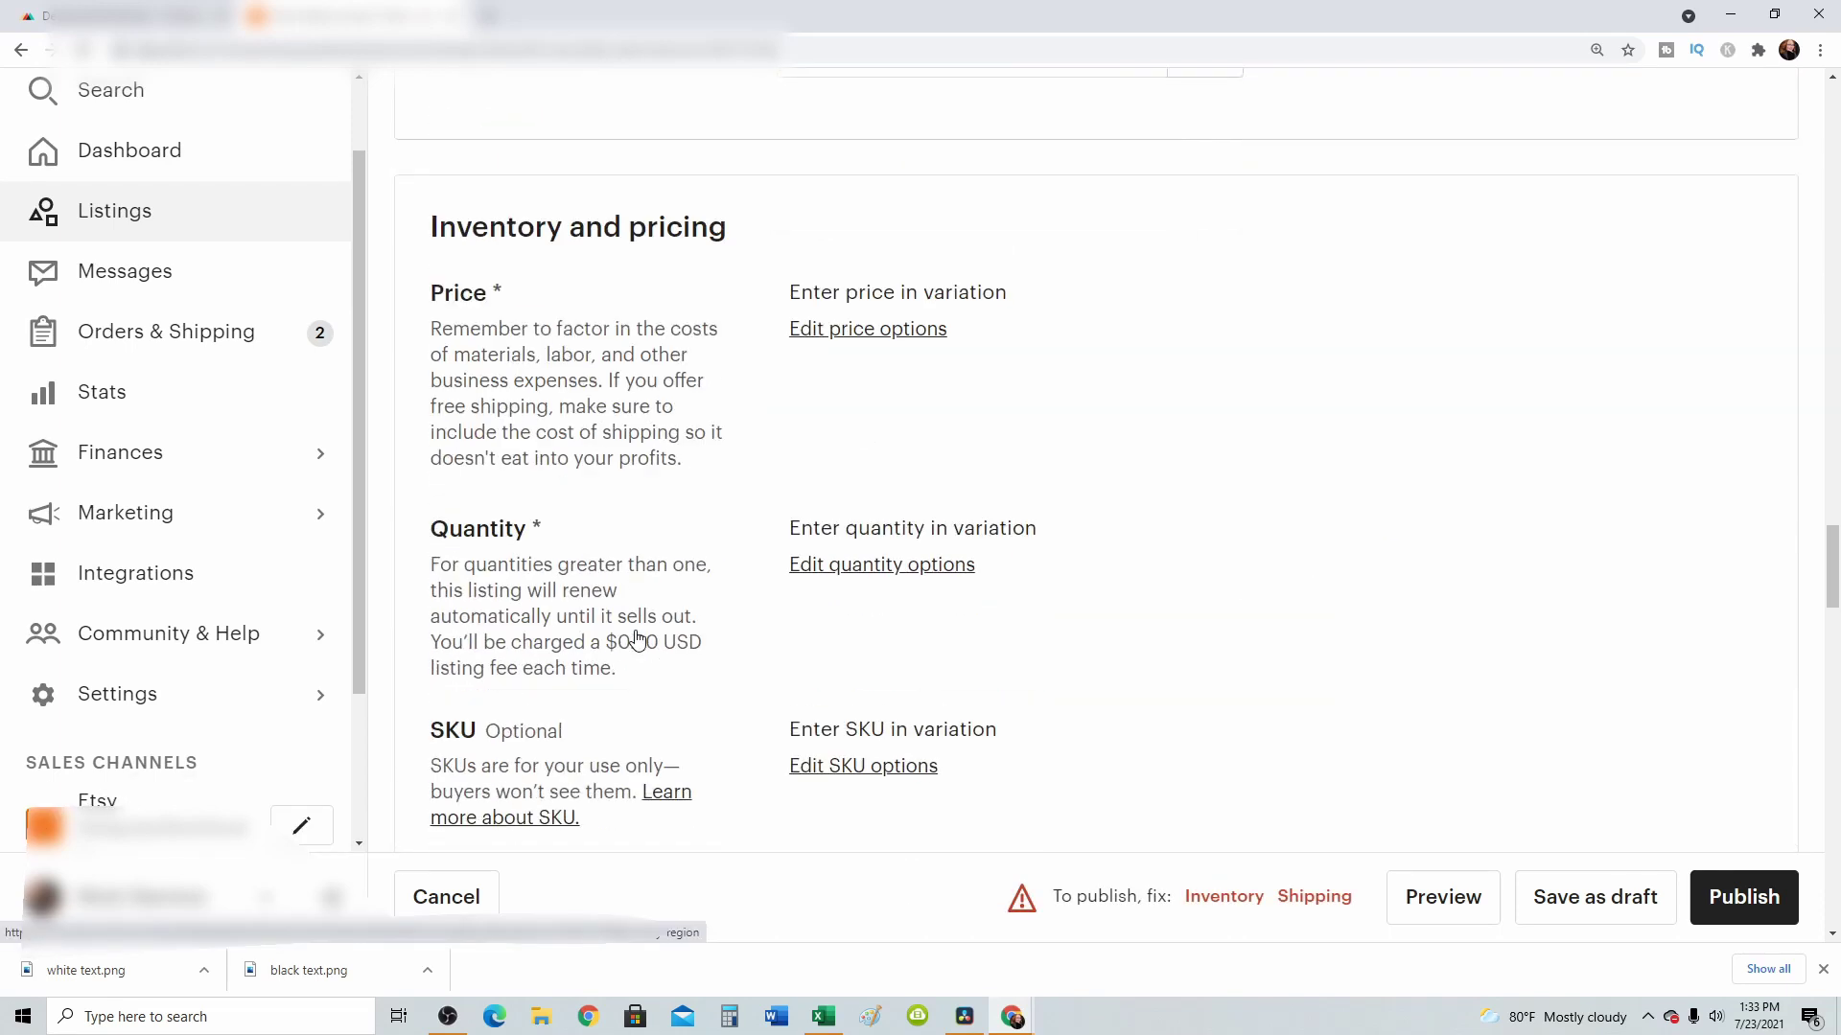
{"action": "scroll", "coordinate": [638, 640], "scroll_direction": "up", "scroll_amount": 5}
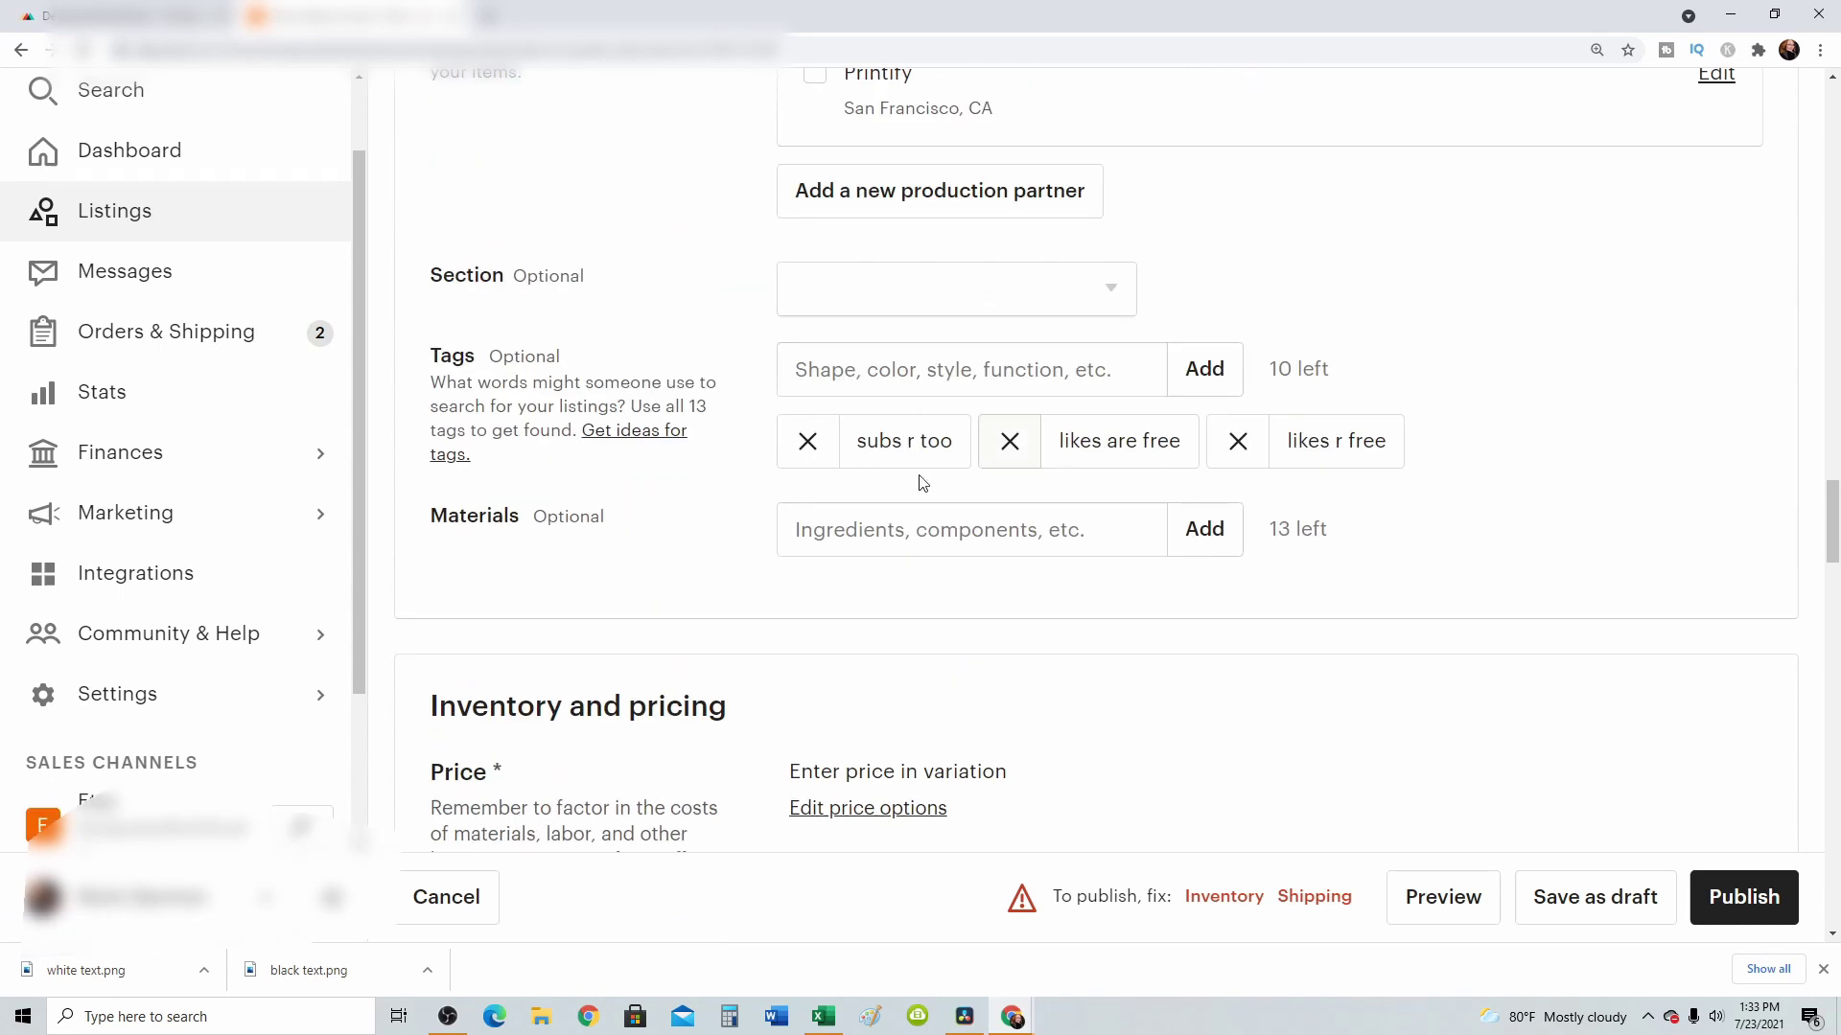
{"action": "scroll", "coordinate": [924, 484], "scroll_direction": "down", "scroll_amount": 10}
{"action": "scroll", "coordinate": [498, 682], "scroll_direction": "down", "scroll_amount": 4}
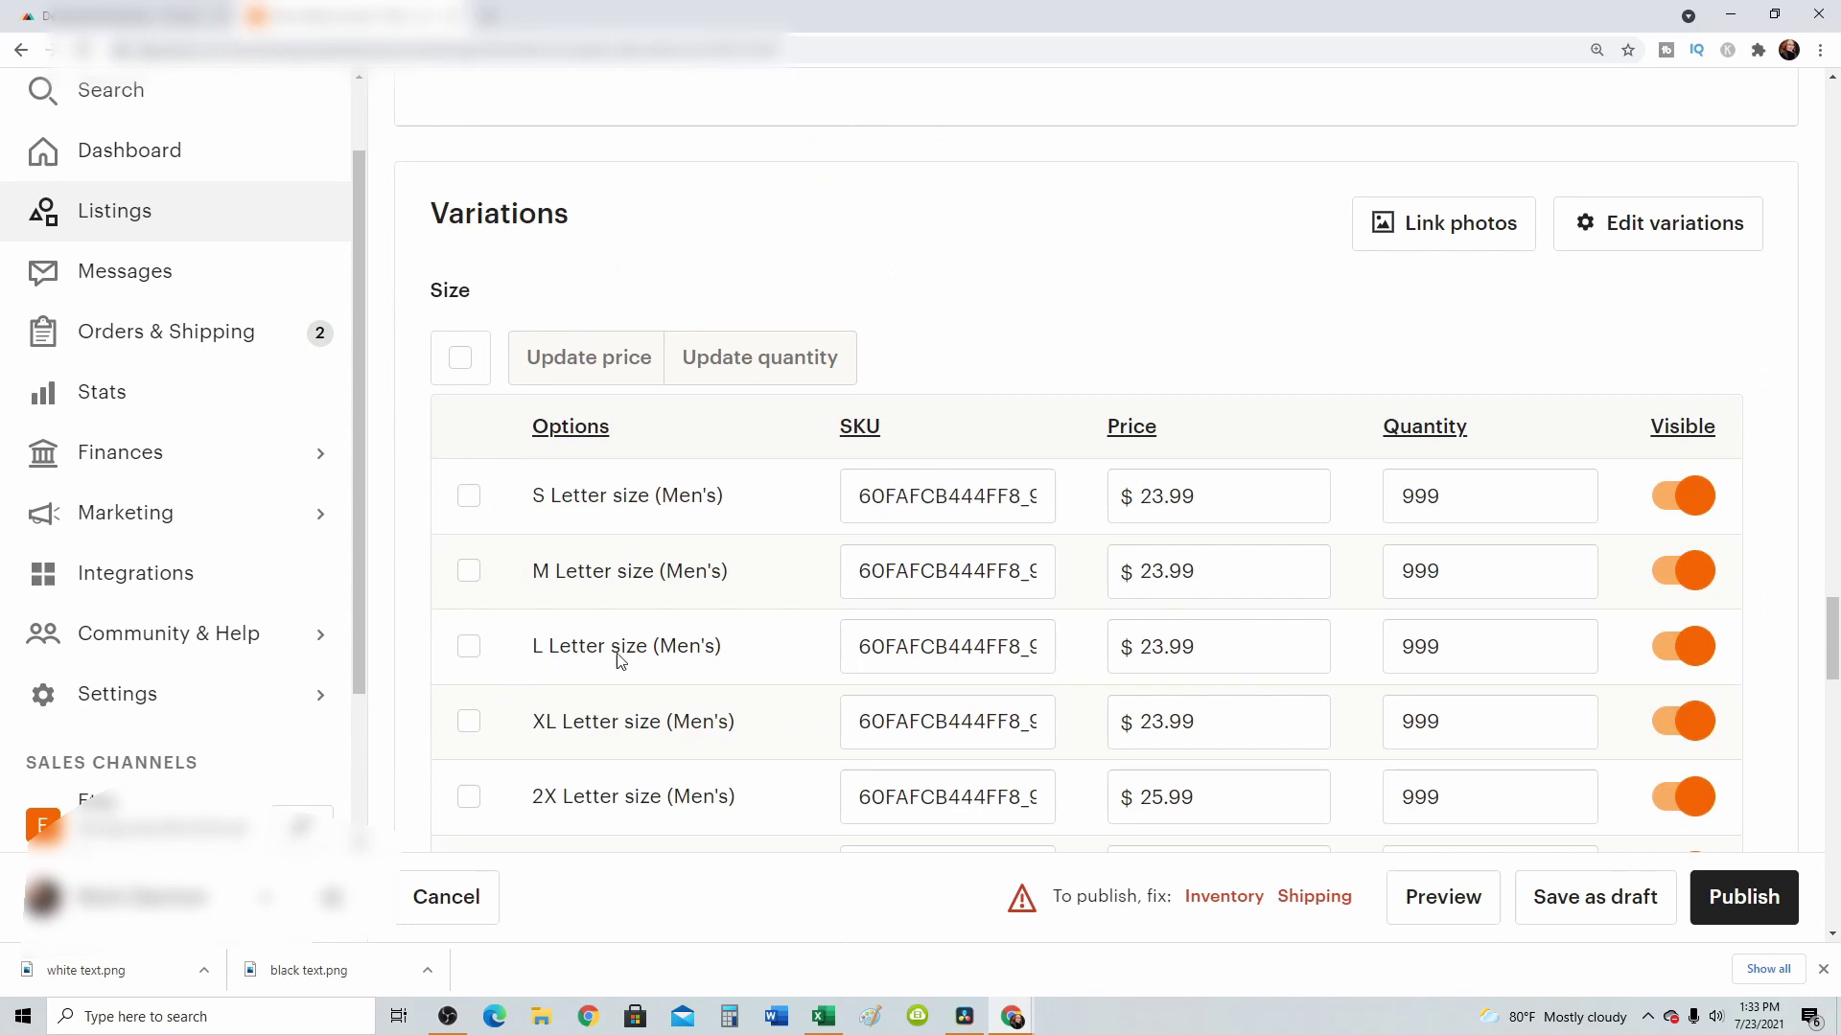
{"action": "scroll", "coordinate": [390, 490], "scroll_direction": "down", "scroll_amount": 3}
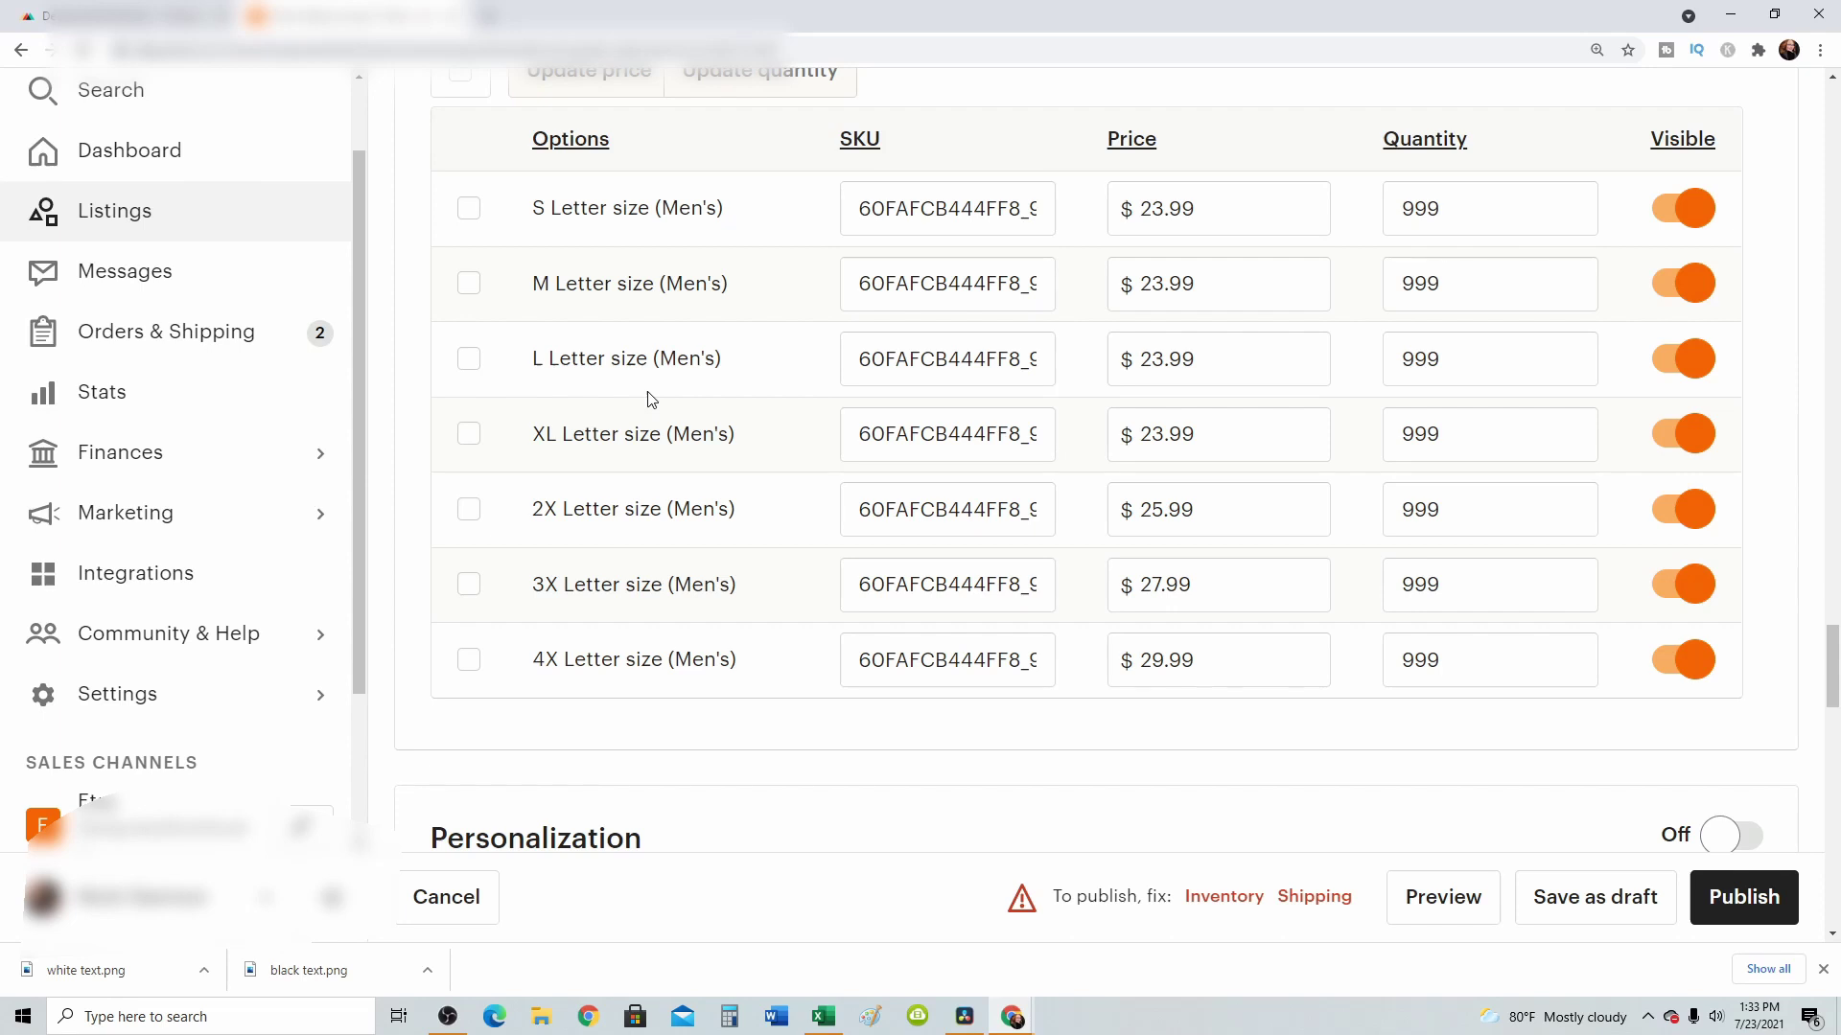
{"action": "scroll", "coordinate": [651, 398], "scroll_direction": "up", "scroll_amount": 4}
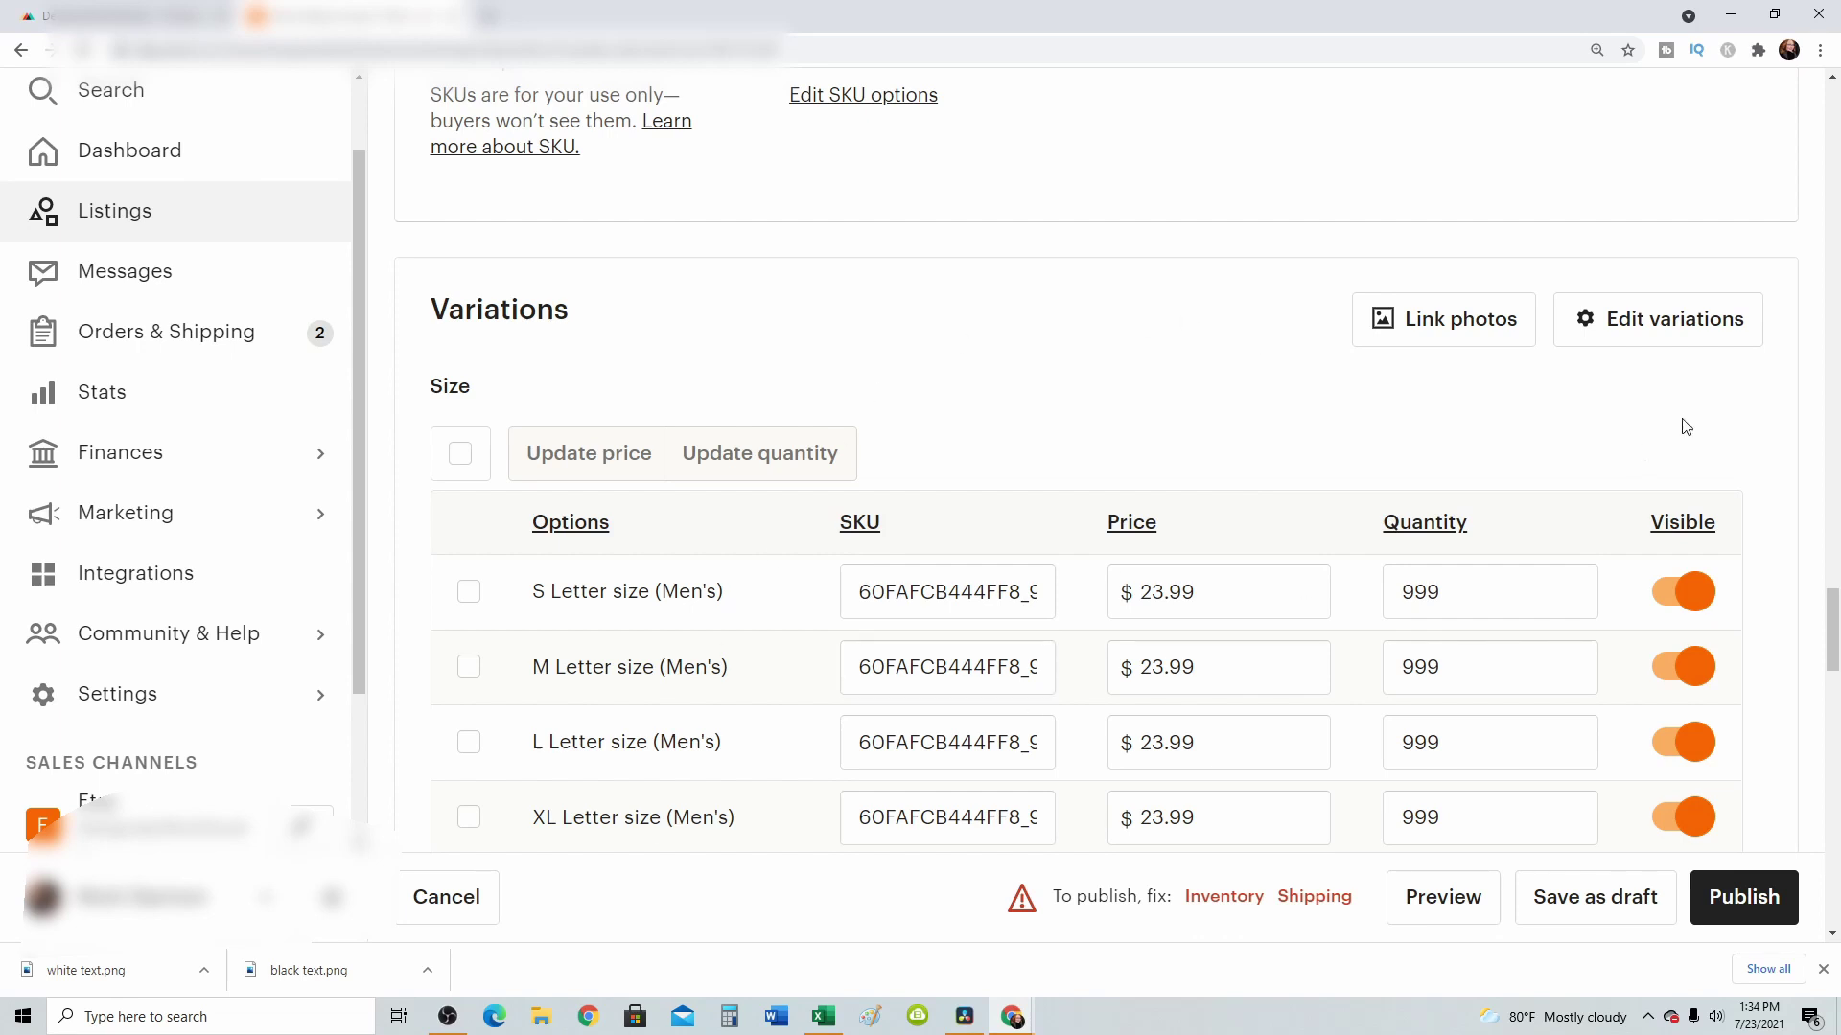
- Start a new custom size variation with Unisex S as its first option
{"action": "left_click", "coordinate": [1625, 316]}
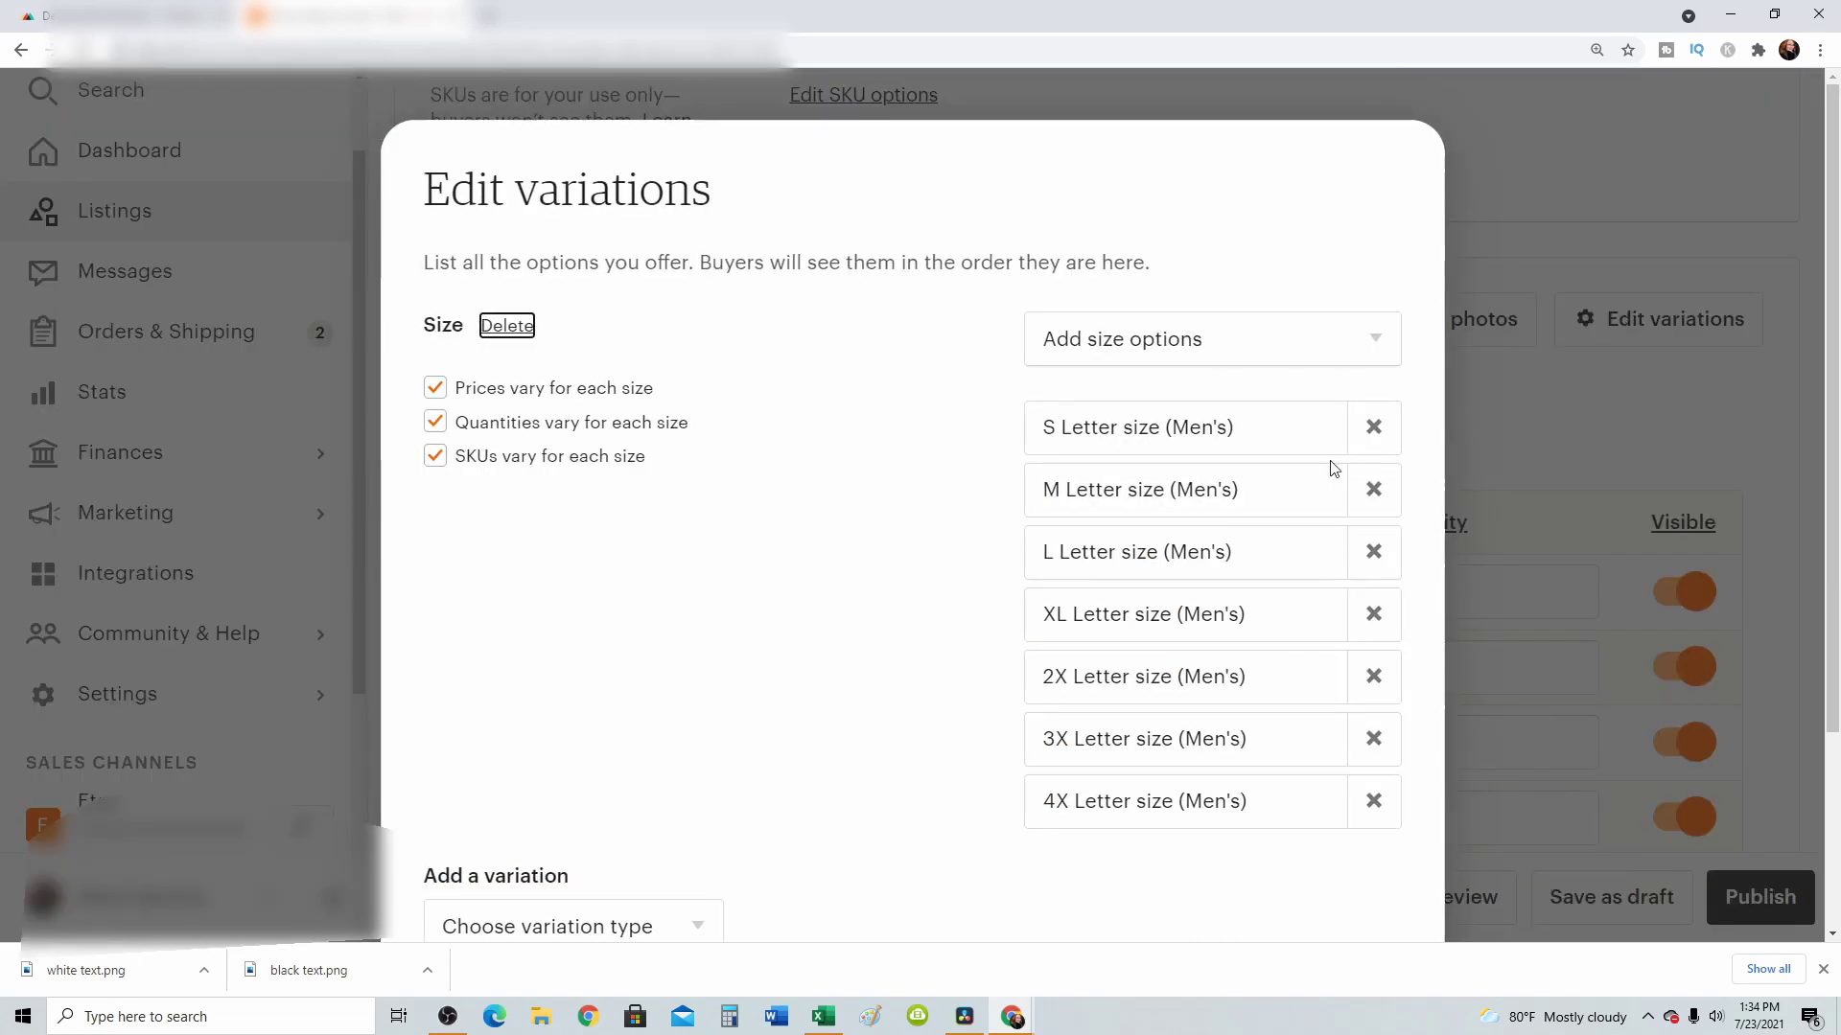
{"action": "scroll", "coordinate": [735, 530], "scroll_direction": "down", "scroll_amount": 3}
{"action": "left_click", "coordinate": [707, 663]}
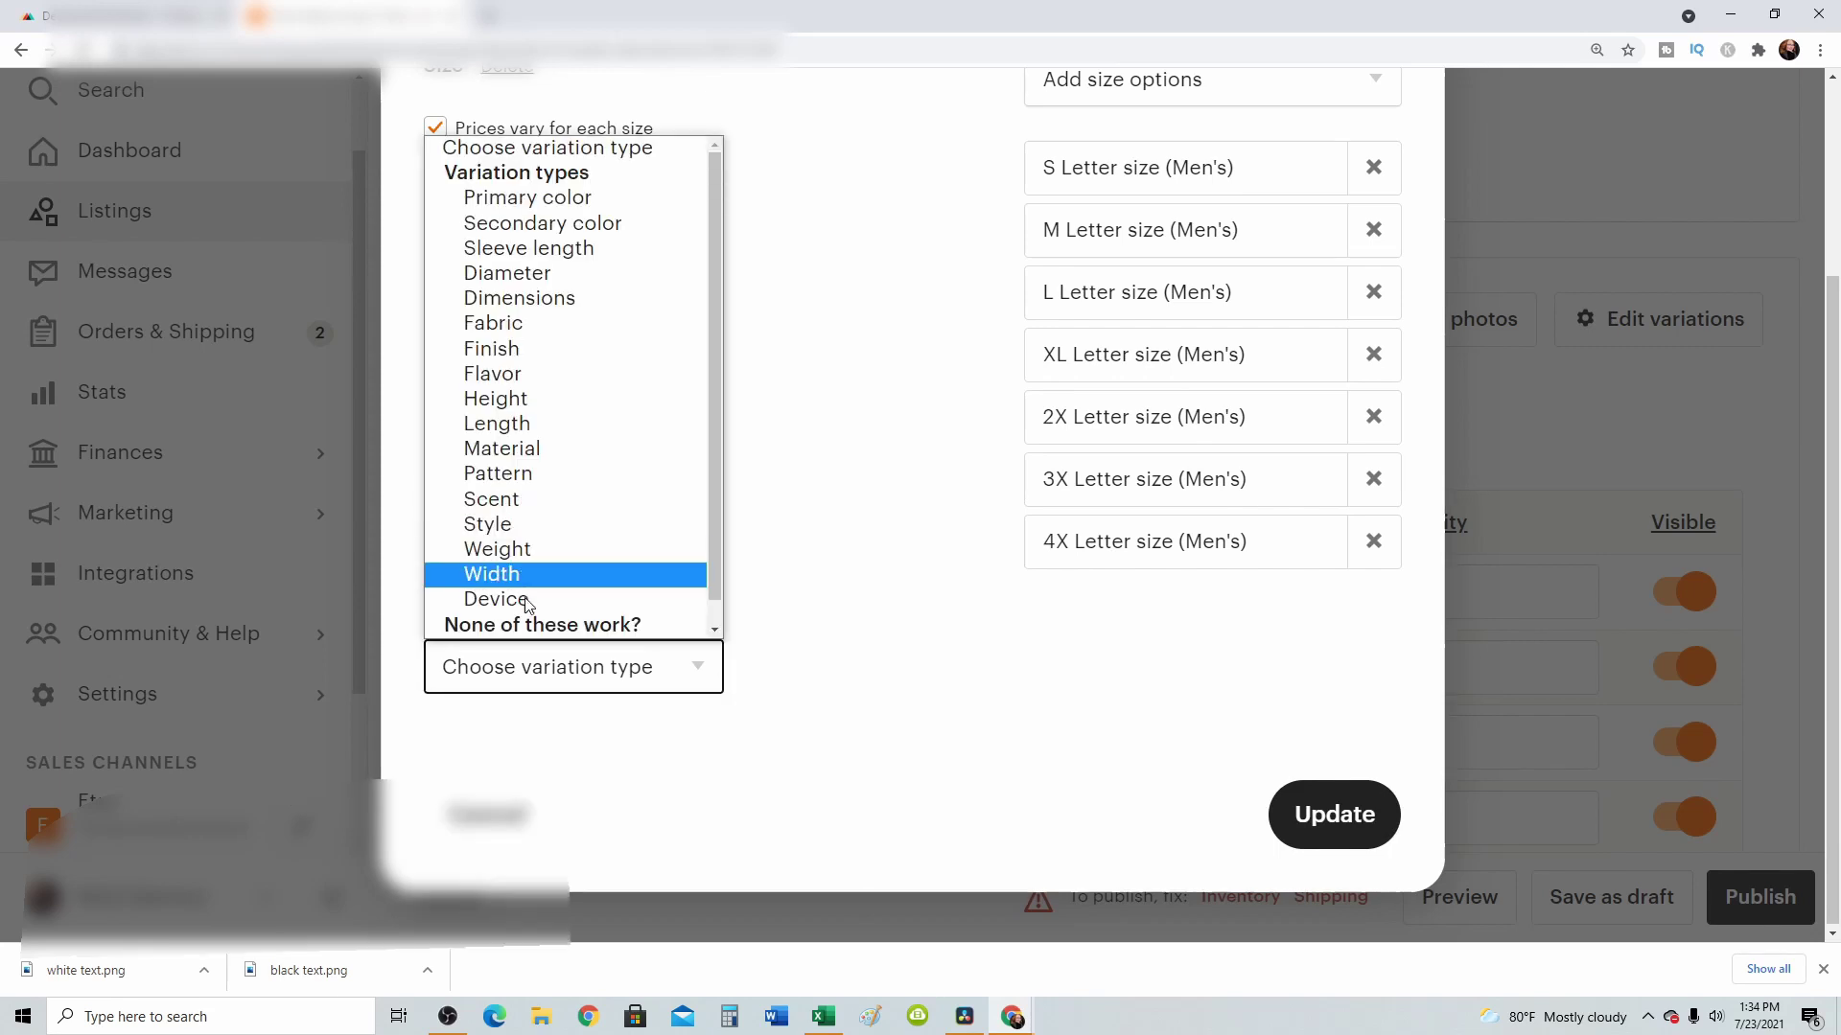
{"action": "scroll", "coordinate": [537, 576], "scroll_direction": "down", "scroll_amount": 1}
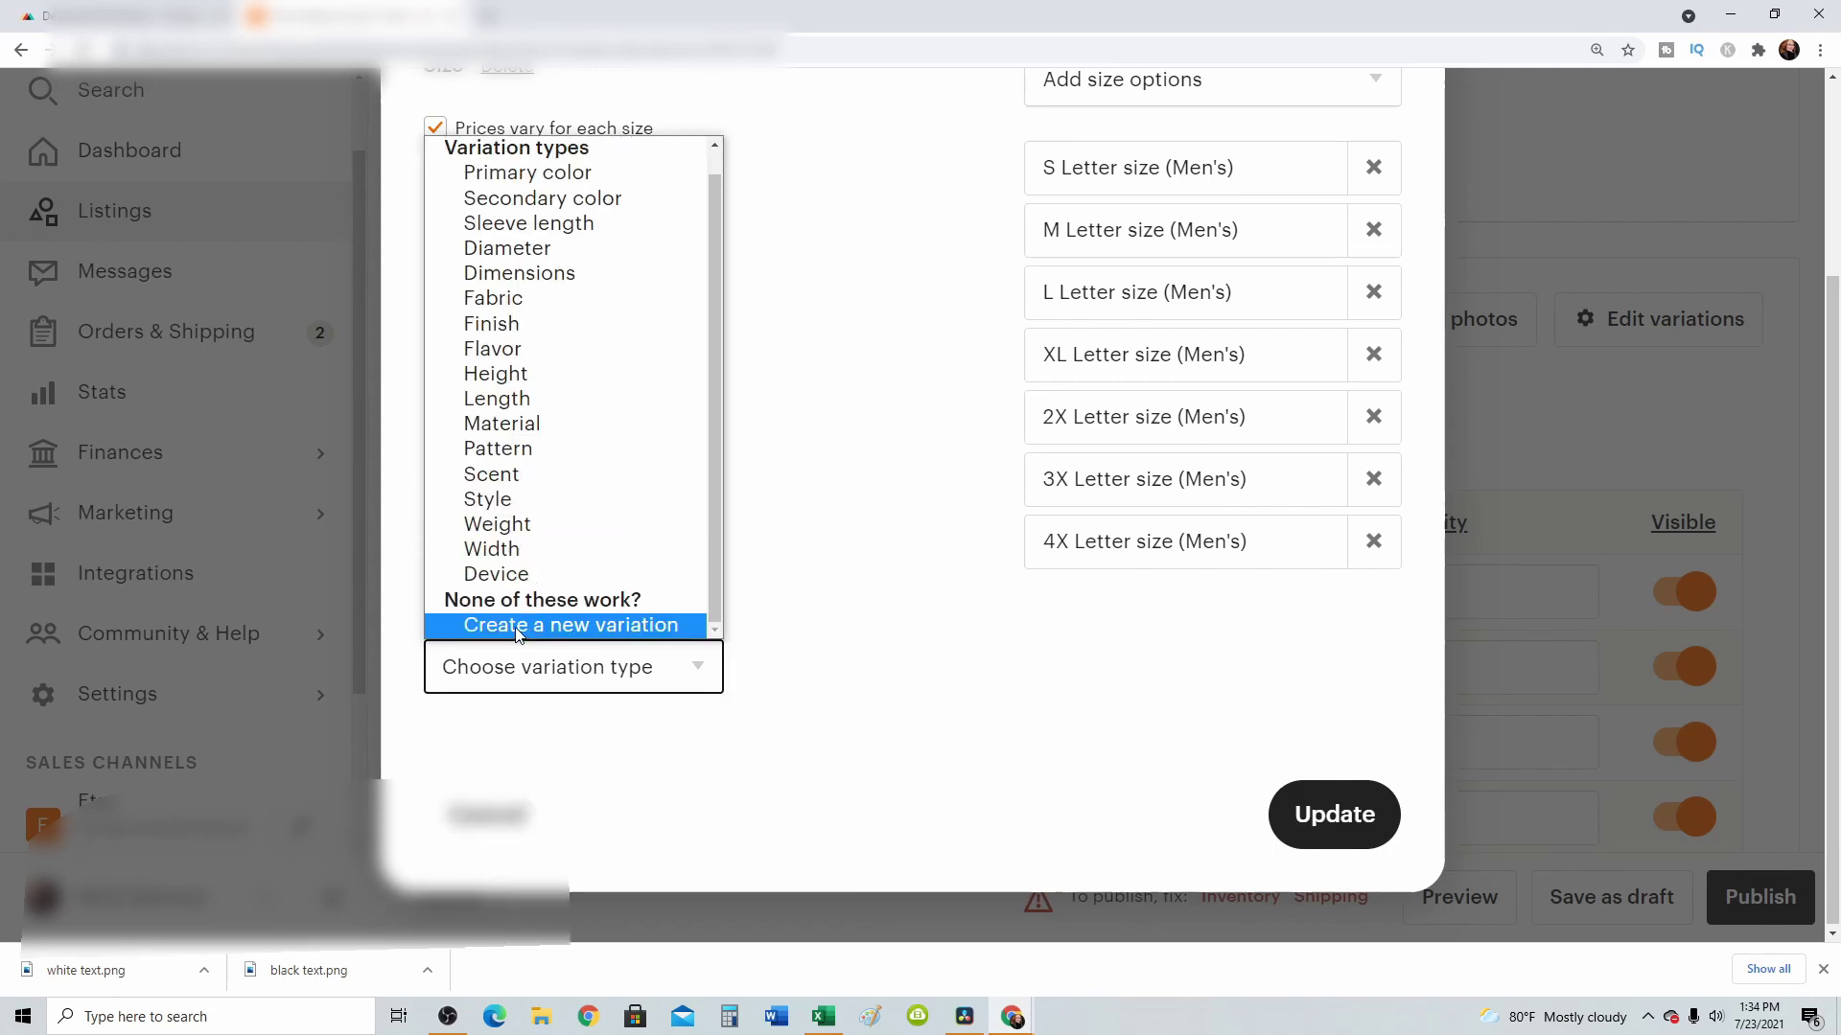
{"action": "left_click", "coordinate": [518, 625]}
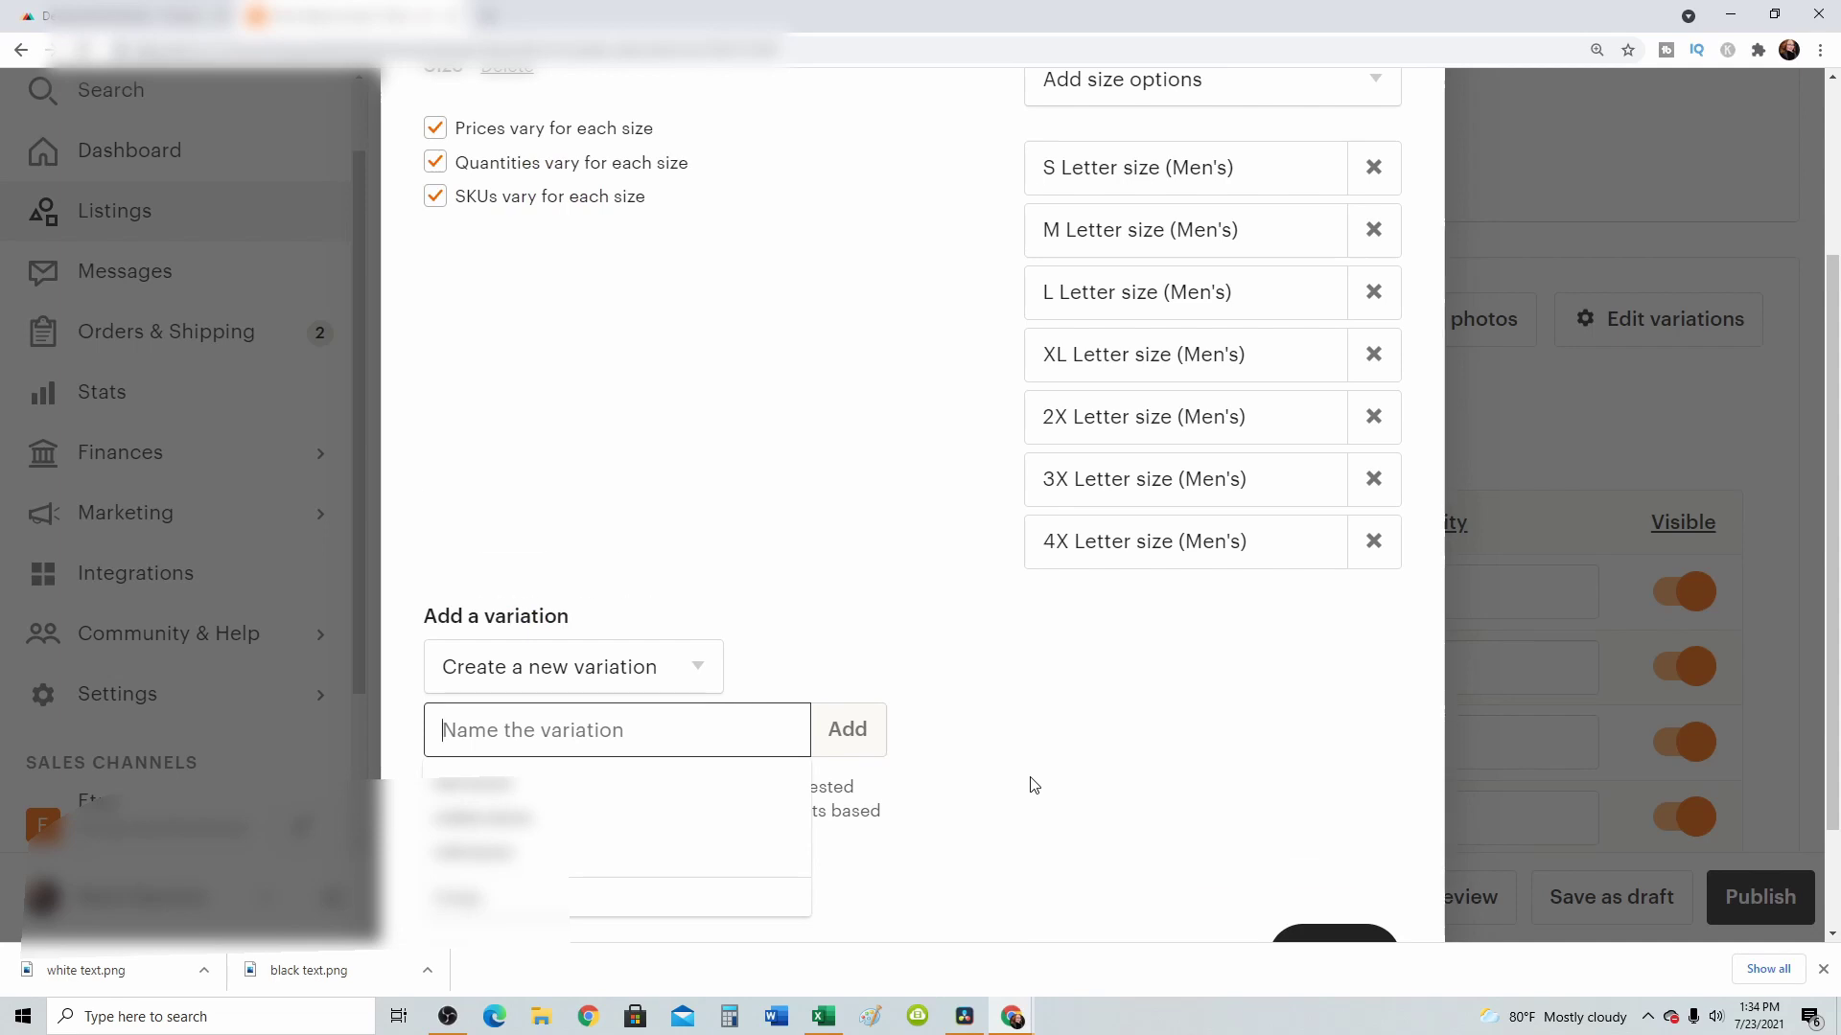
{"action": "type", "text": "i"}
{"action": "type", "text": "sex S"}
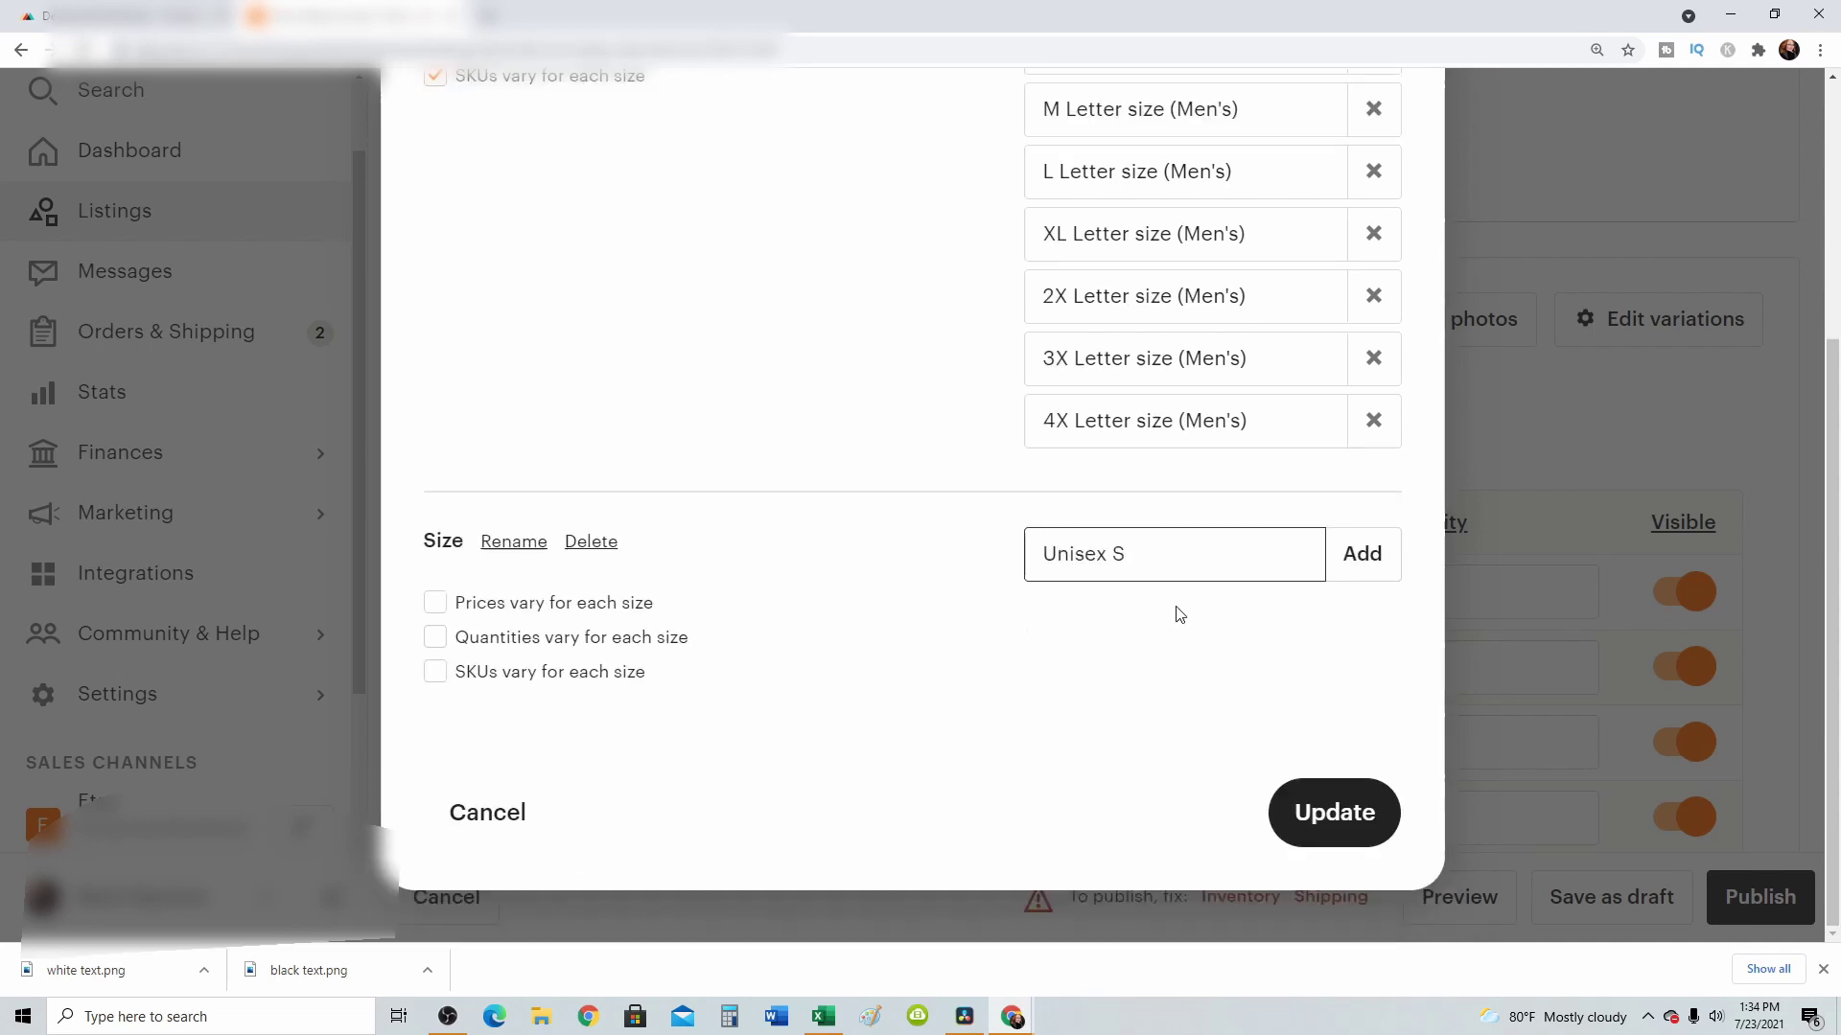
{"action": "key", "text": "Return"}
- Add Unisex M, Unisex L and Unisex XL as further size options
{"action": "key", "text": "BackSpace"}
{"action": "type", "text": "M"}
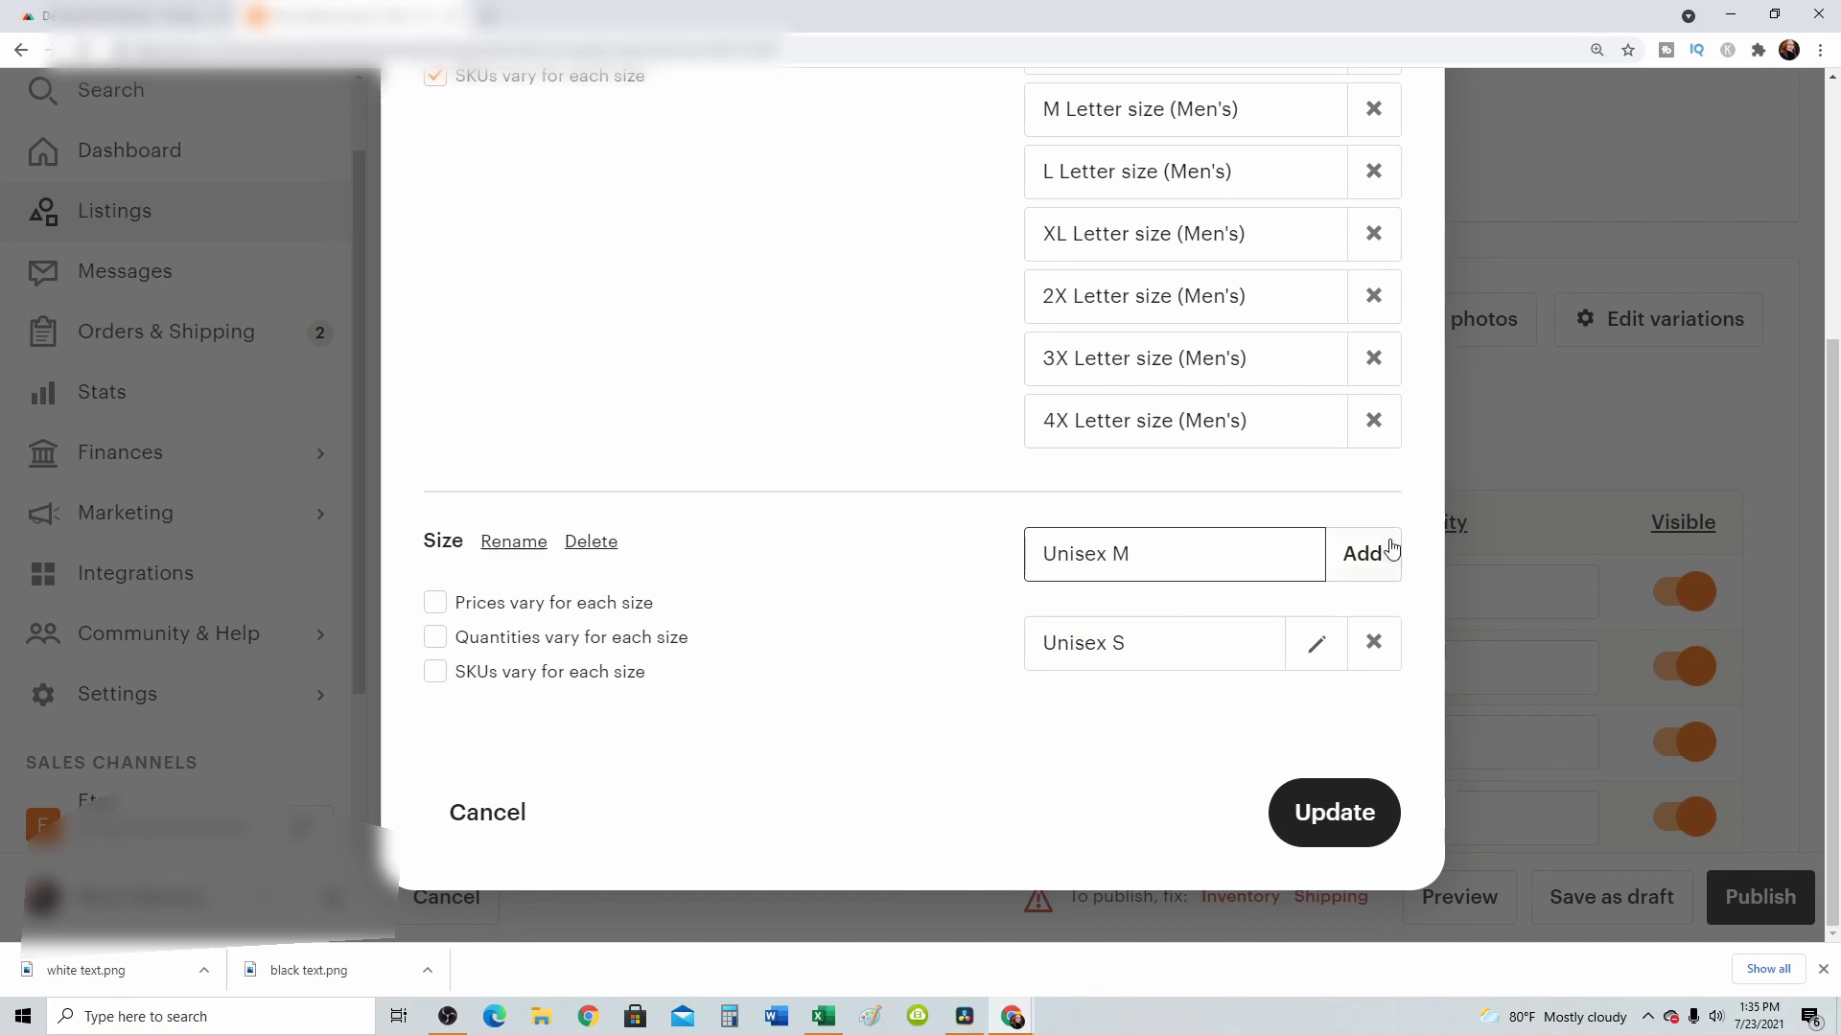
{"action": "left_click", "coordinate": [1390, 548]}
{"action": "left_click", "coordinate": [1171, 558]}
{"action": "type", "text": "Unisex L"}
{"action": "left_click", "coordinate": [1347, 563]}
{"action": "left_click", "coordinate": [1054, 553]}
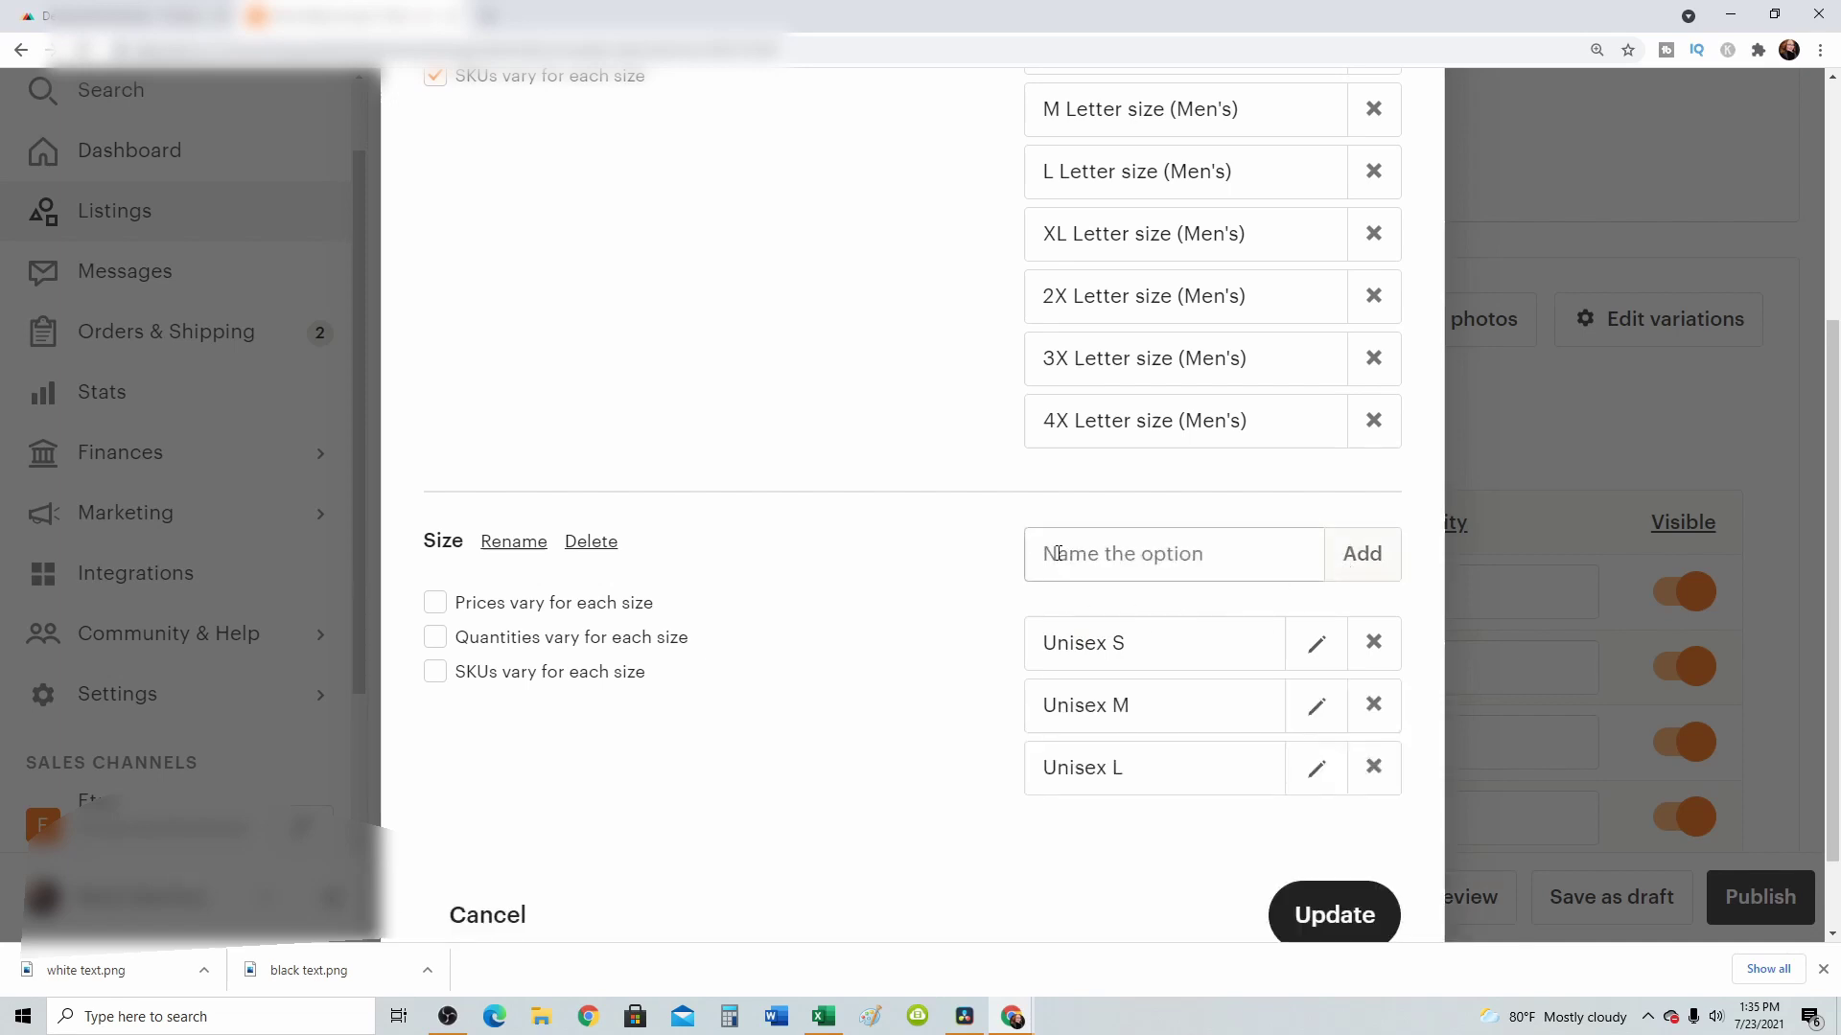
{"action": "type", "text": "Unisex"}
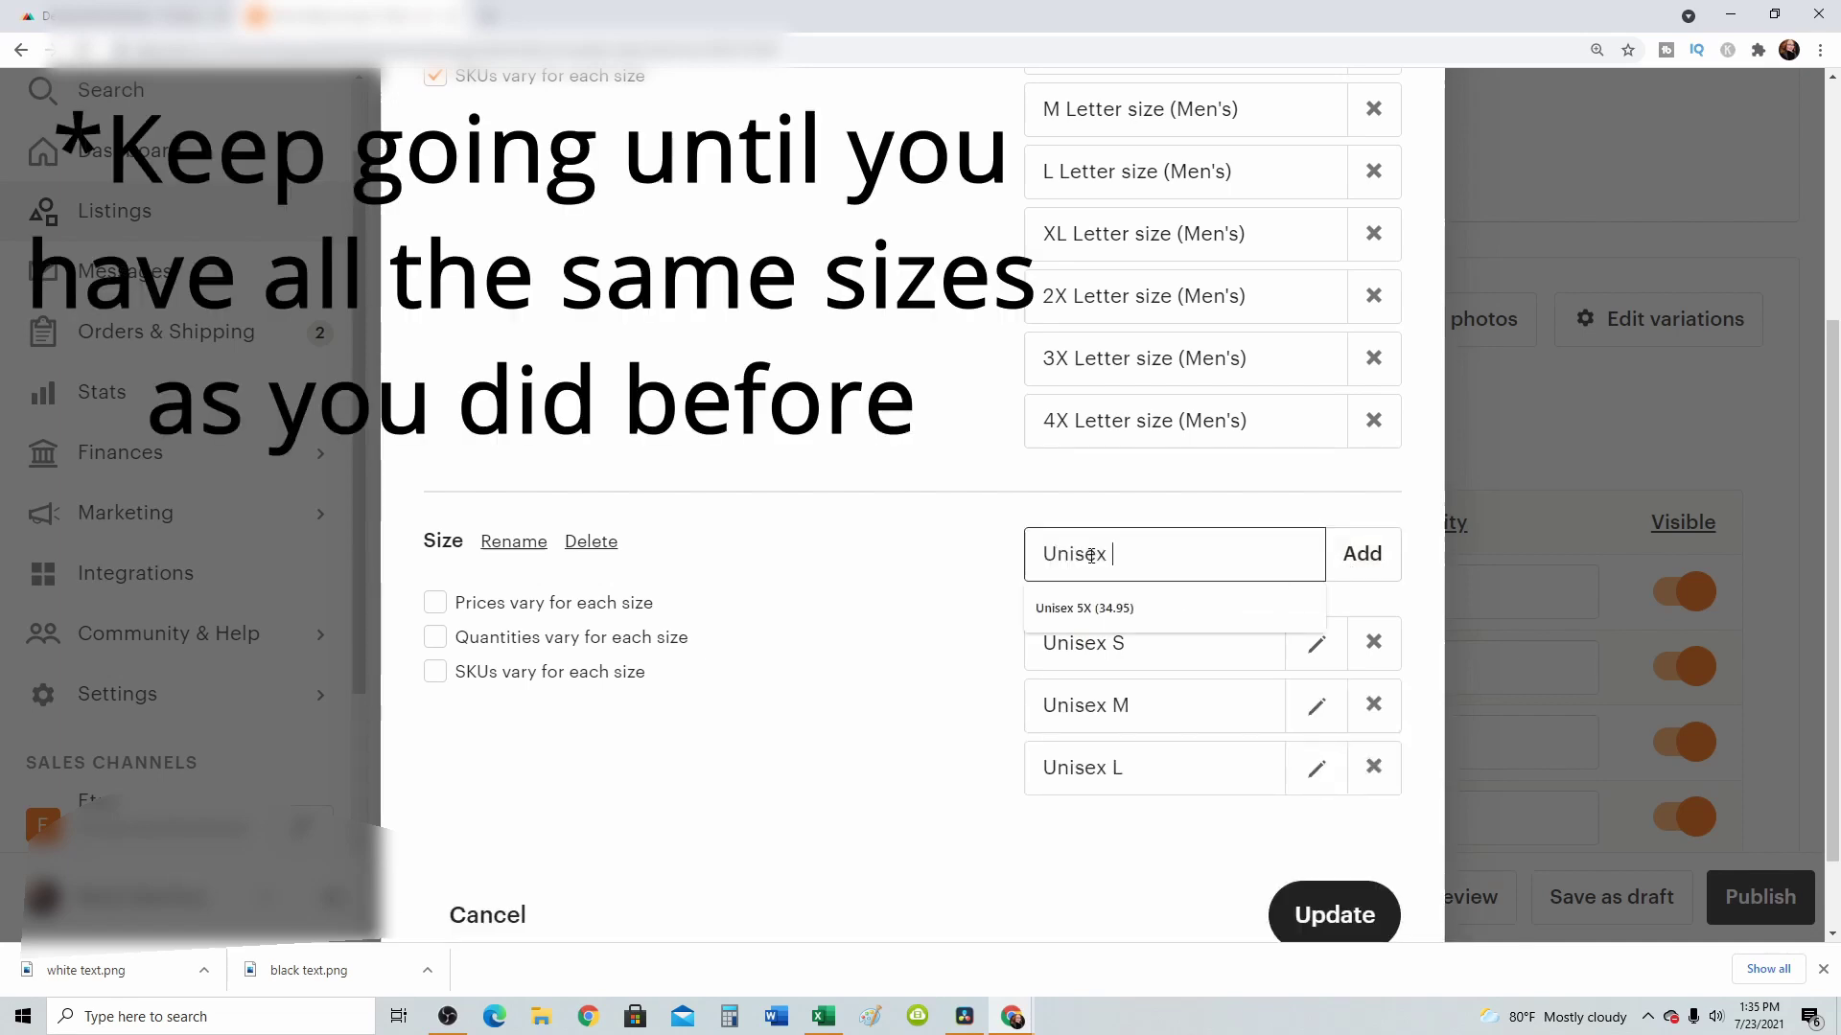
{"action": "type", "text": " XL"}
{"action": "key", "text": "Return"}
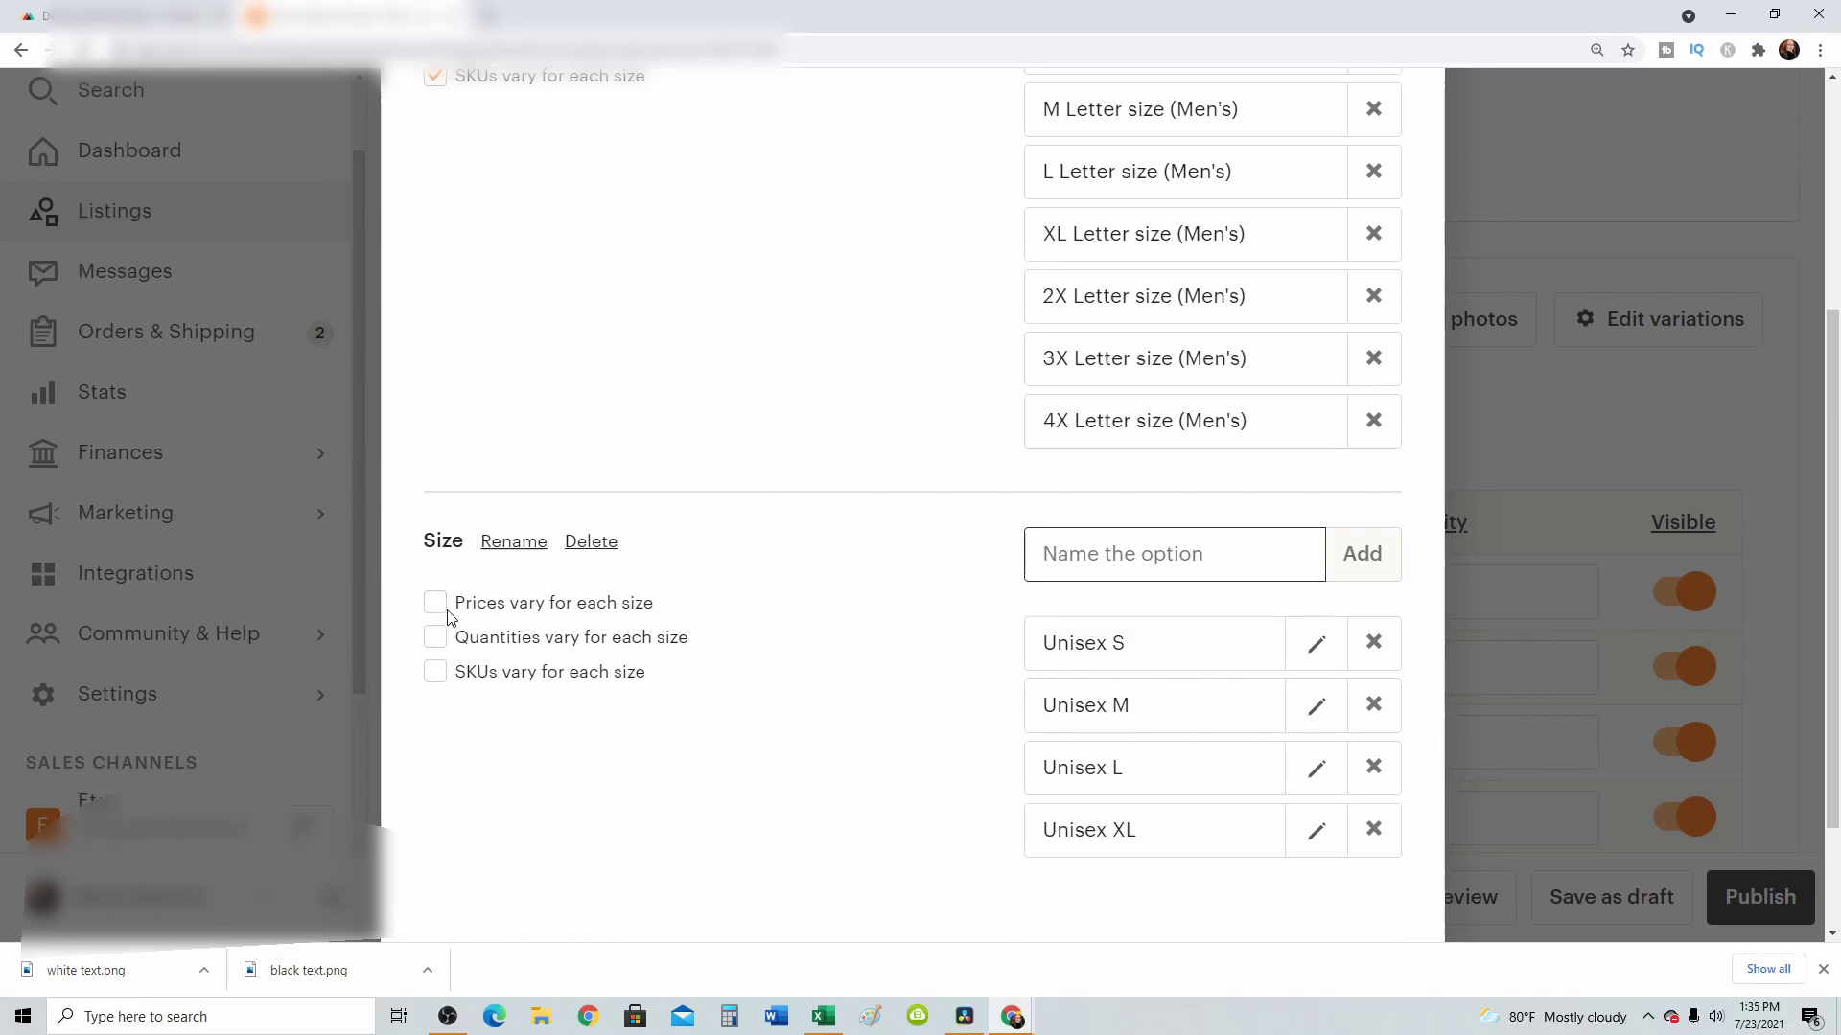
- Let prices and quantities vary for each unisex size and apply the new variation
{"action": "left_click", "coordinate": [436, 602]}
{"action": "left_click", "coordinate": [434, 637]}
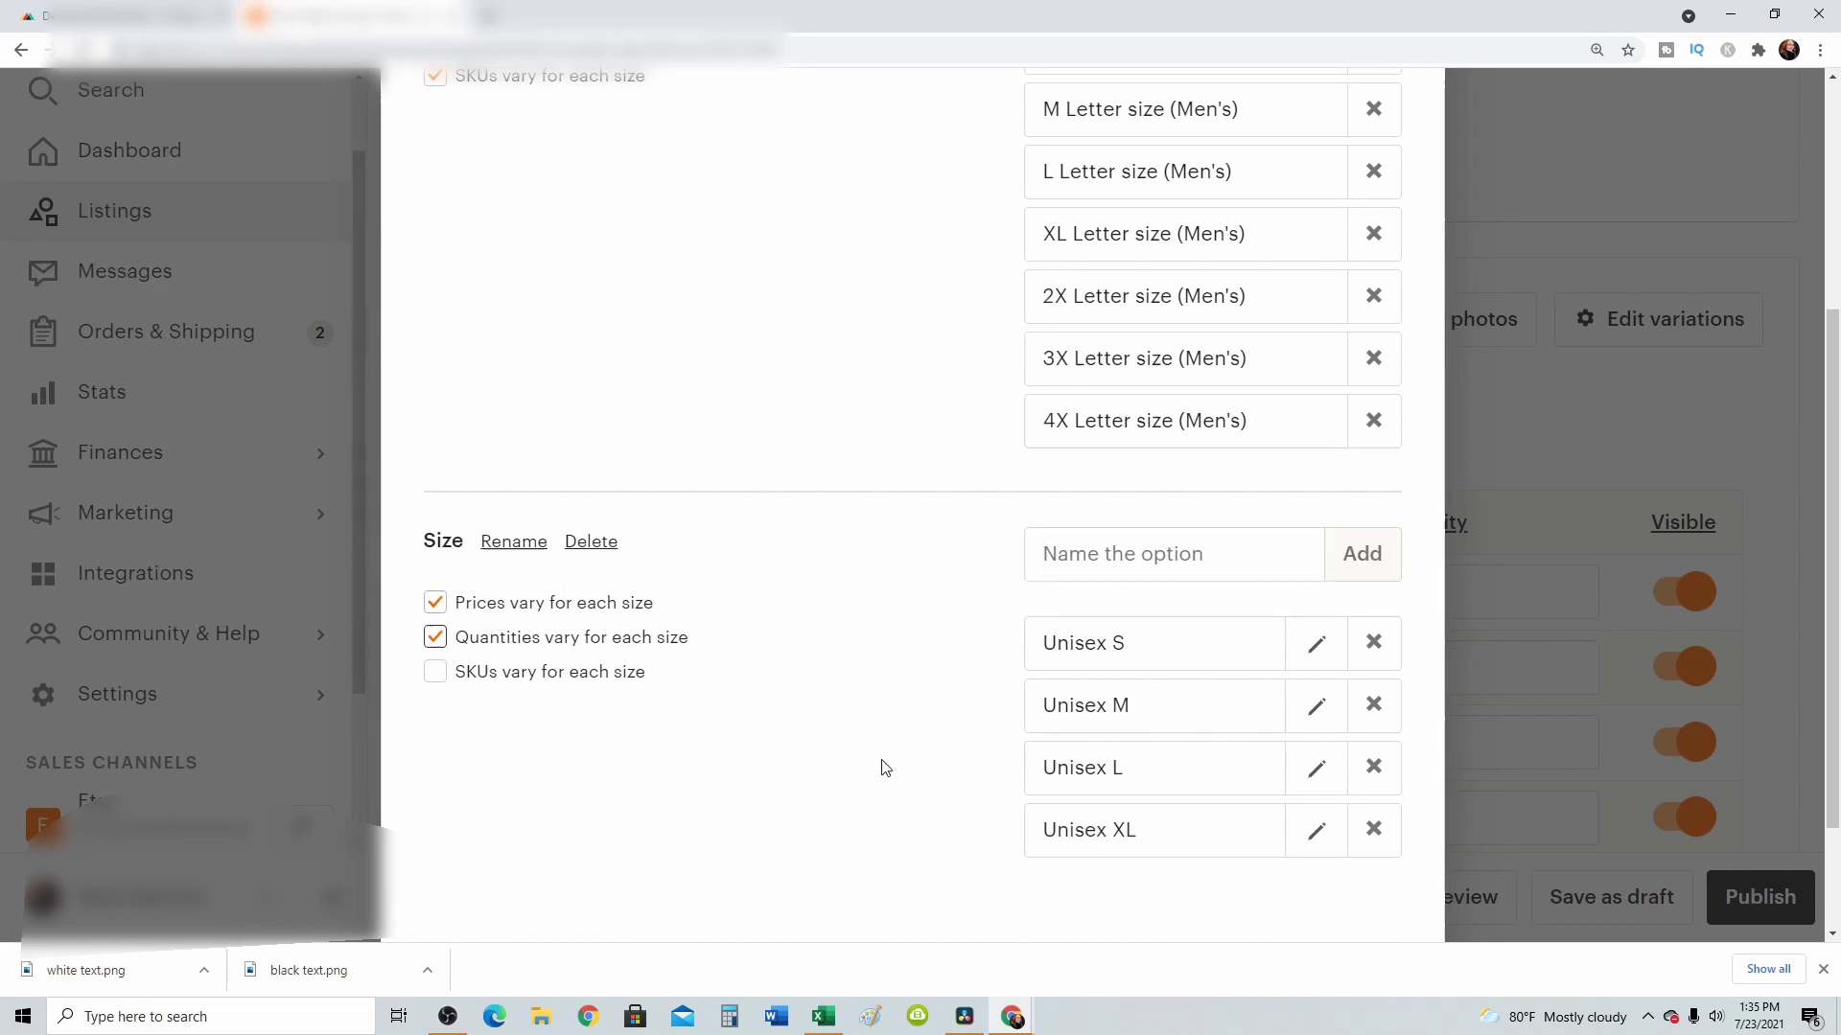
{"action": "scroll", "coordinate": [901, 738], "scroll_direction": "down", "scroll_amount": 2}
{"action": "left_click", "coordinate": [1390, 826]}
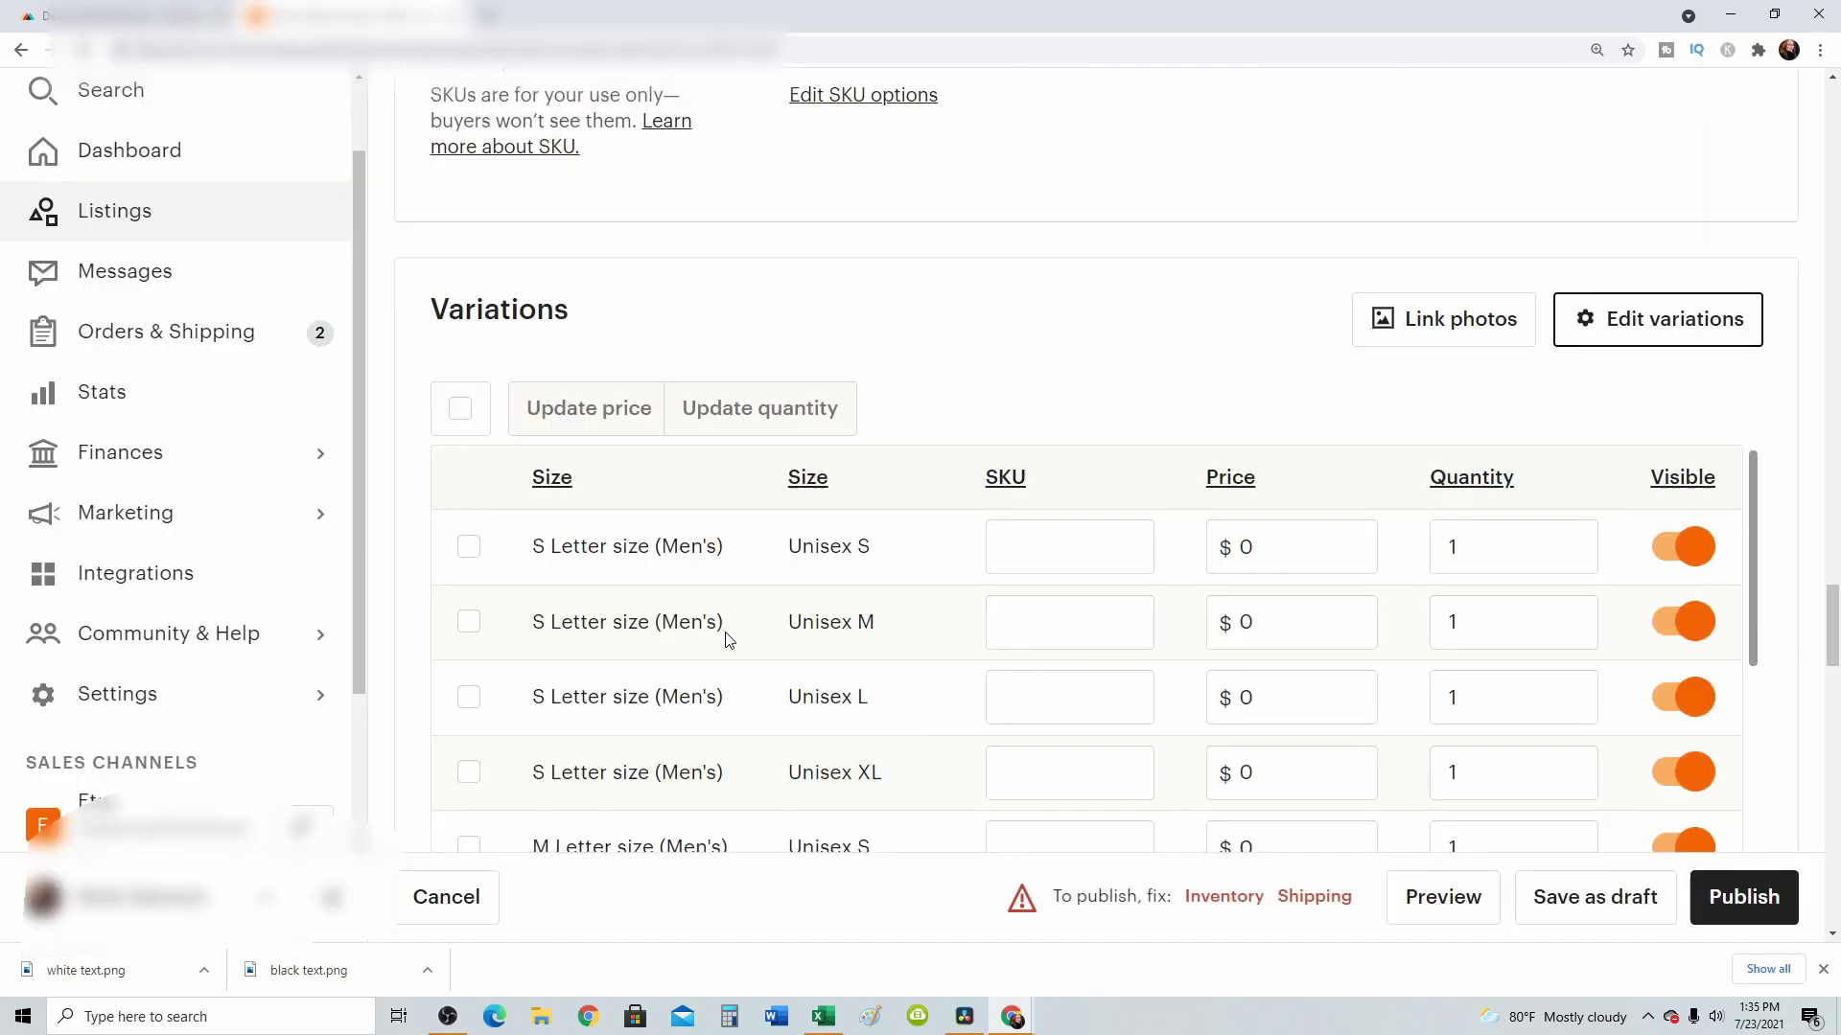
- Delete the old Men's letter Size variation and update the listing
{"action": "scroll", "coordinate": [825, 556], "scroll_direction": "down", "scroll_amount": 3}
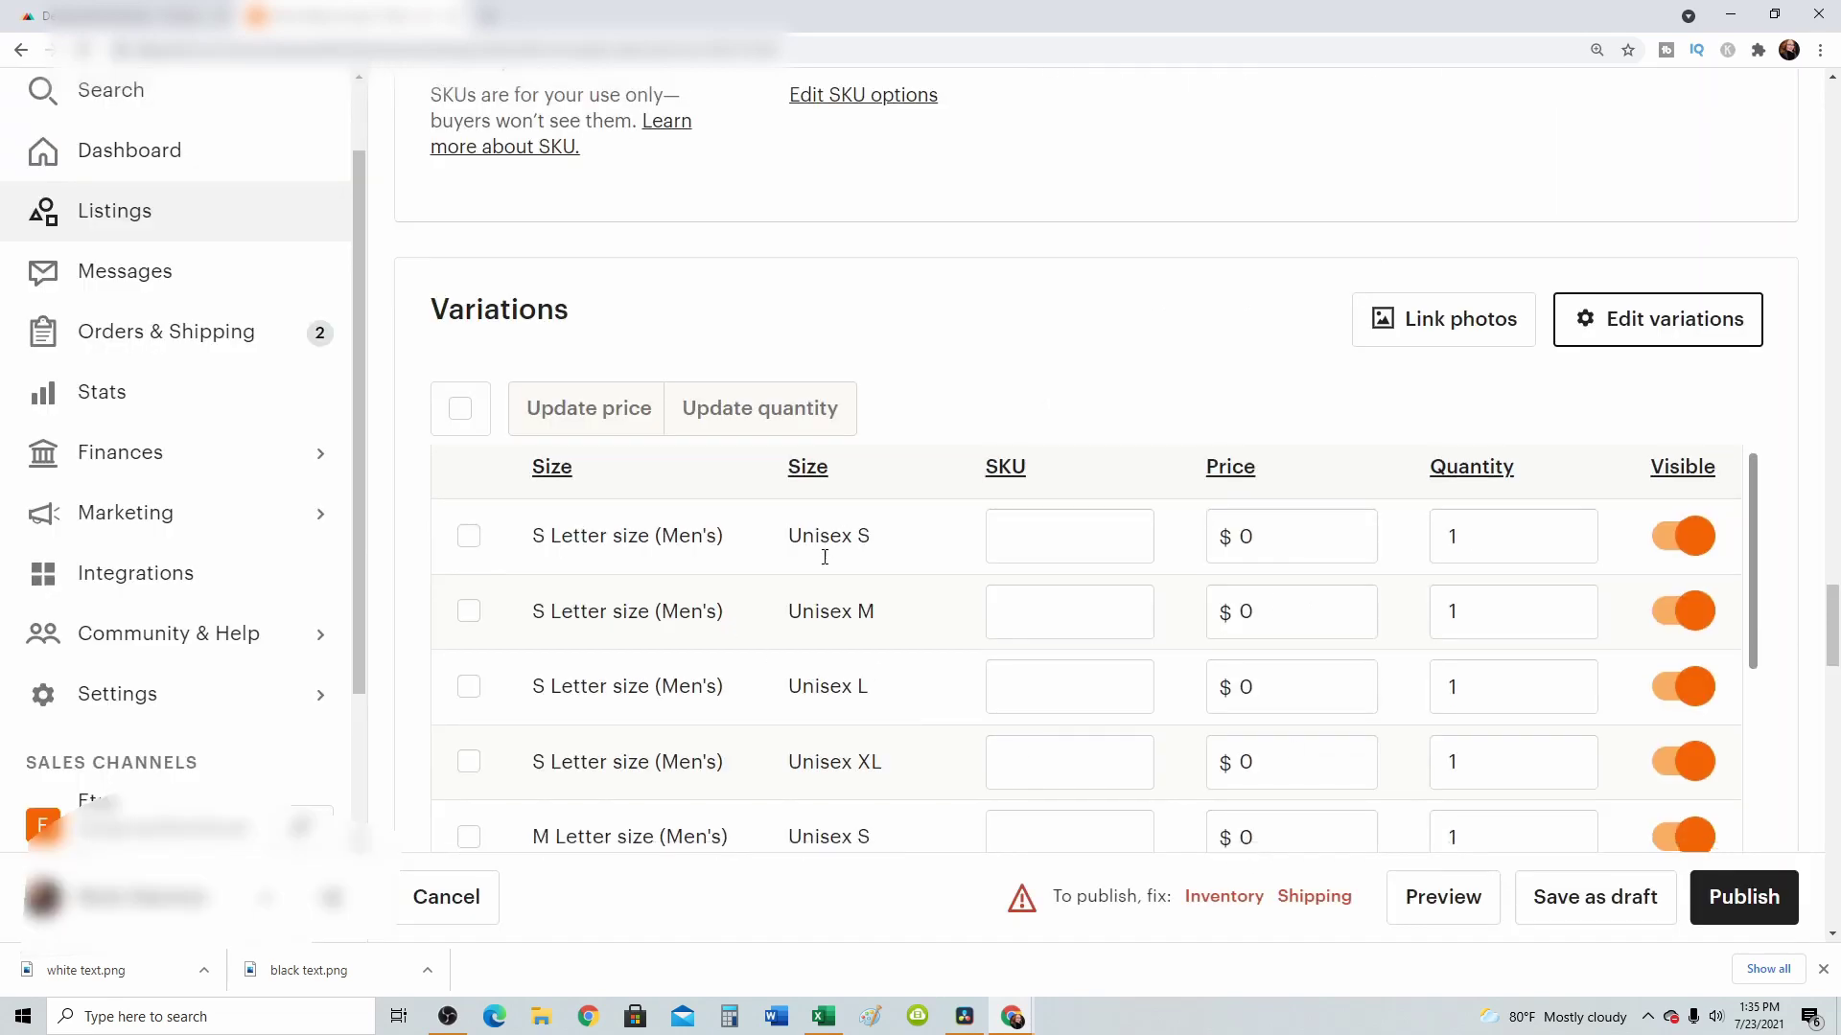
{"action": "scroll", "coordinate": [824, 556], "scroll_direction": "up", "scroll_amount": 3}
{"action": "left_click", "coordinate": [1658, 319]}
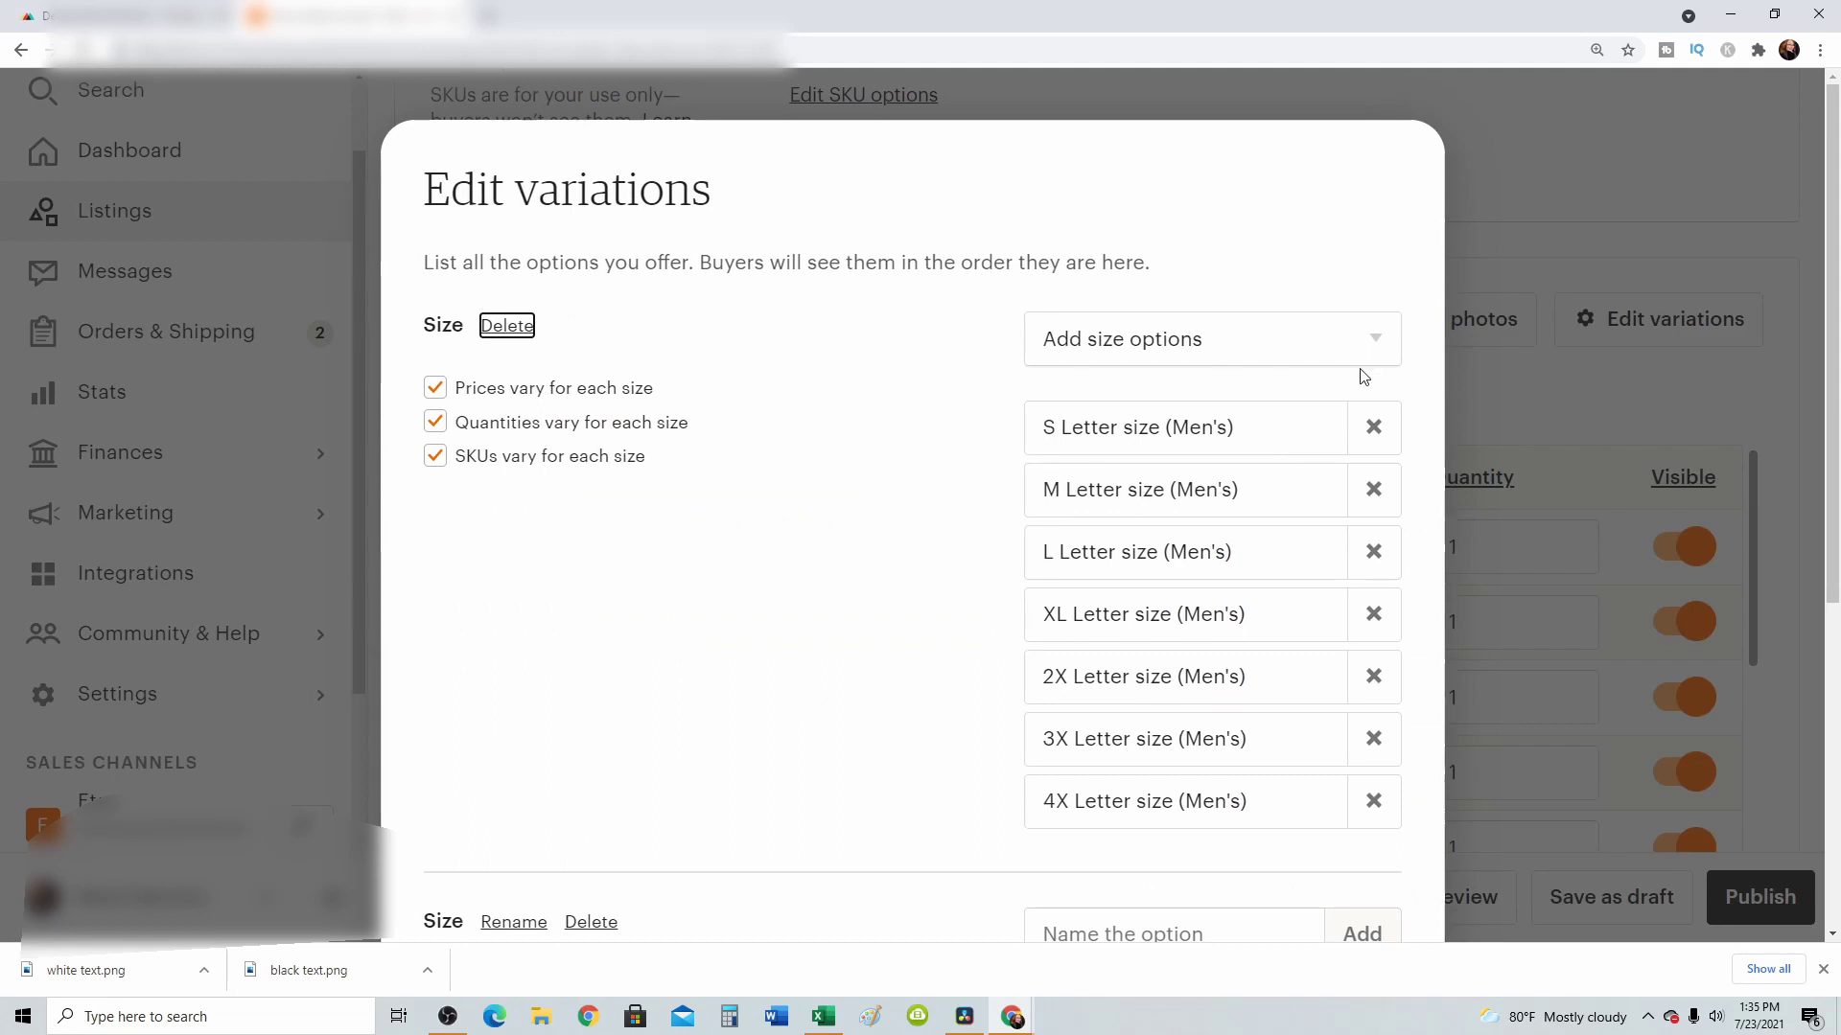
{"action": "left_click", "coordinate": [507, 326]}
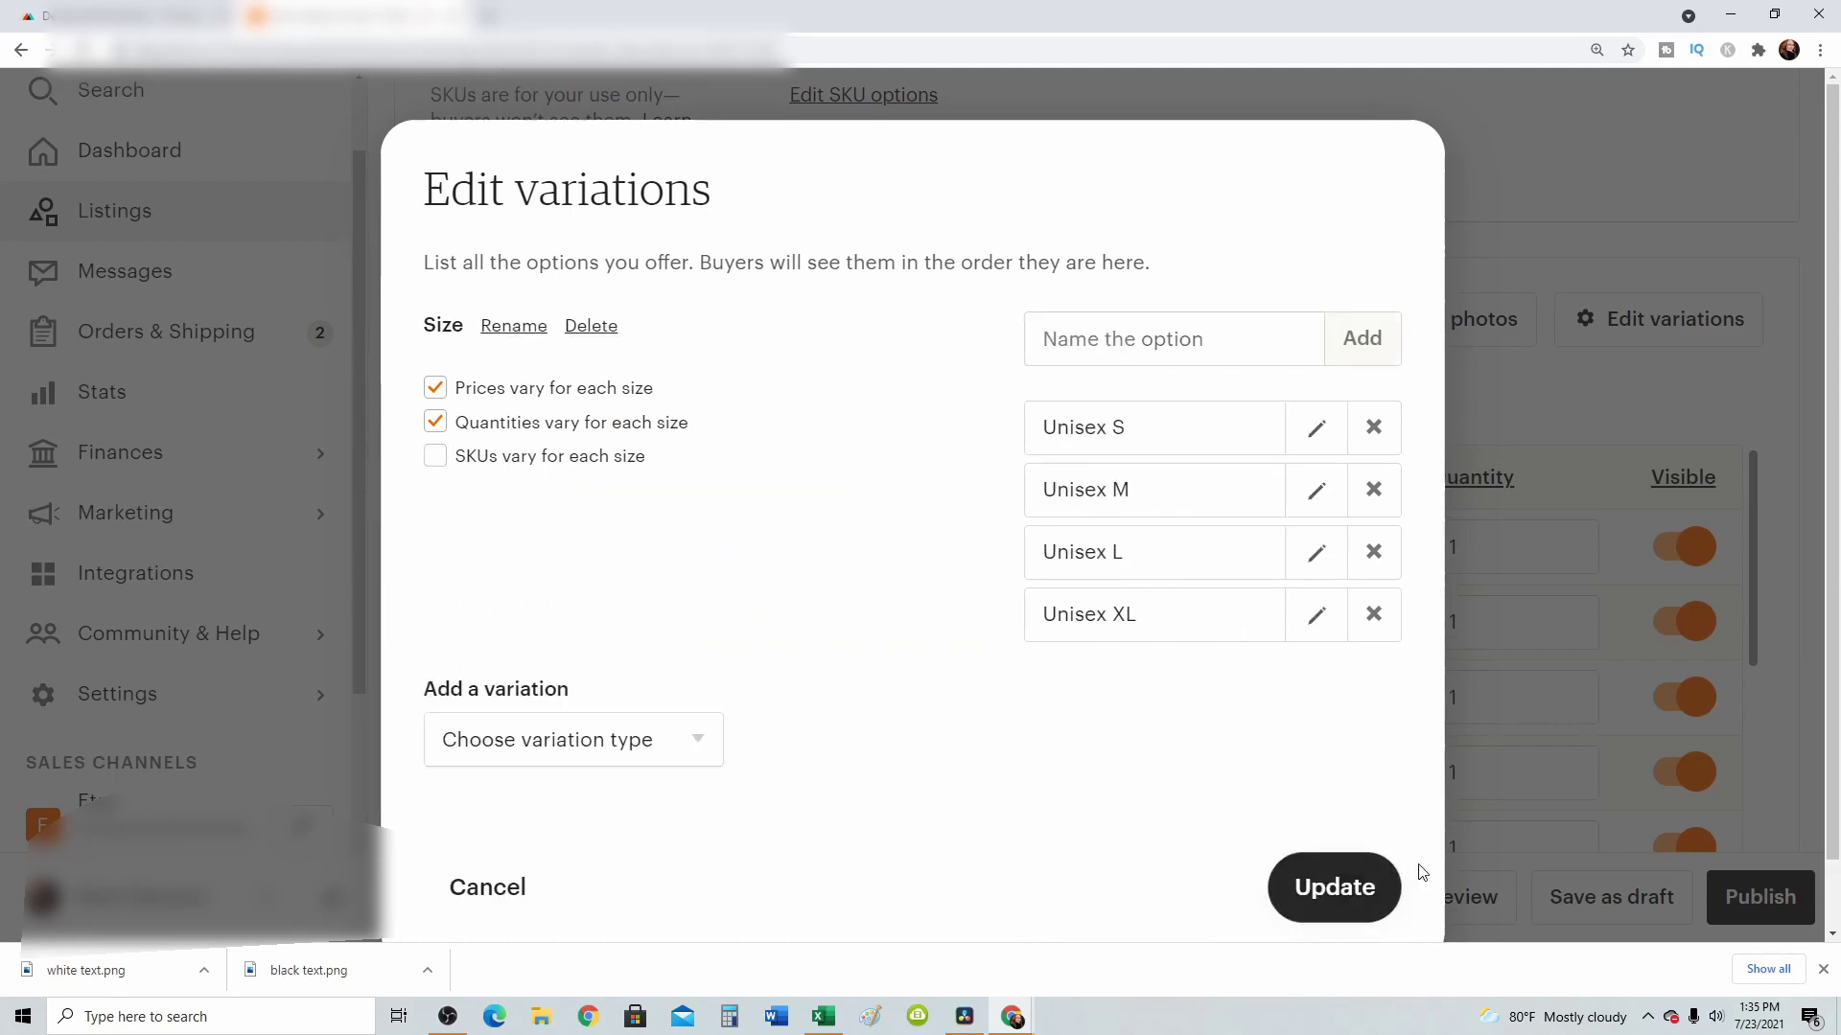
{"action": "left_click", "coordinate": [1334, 891]}
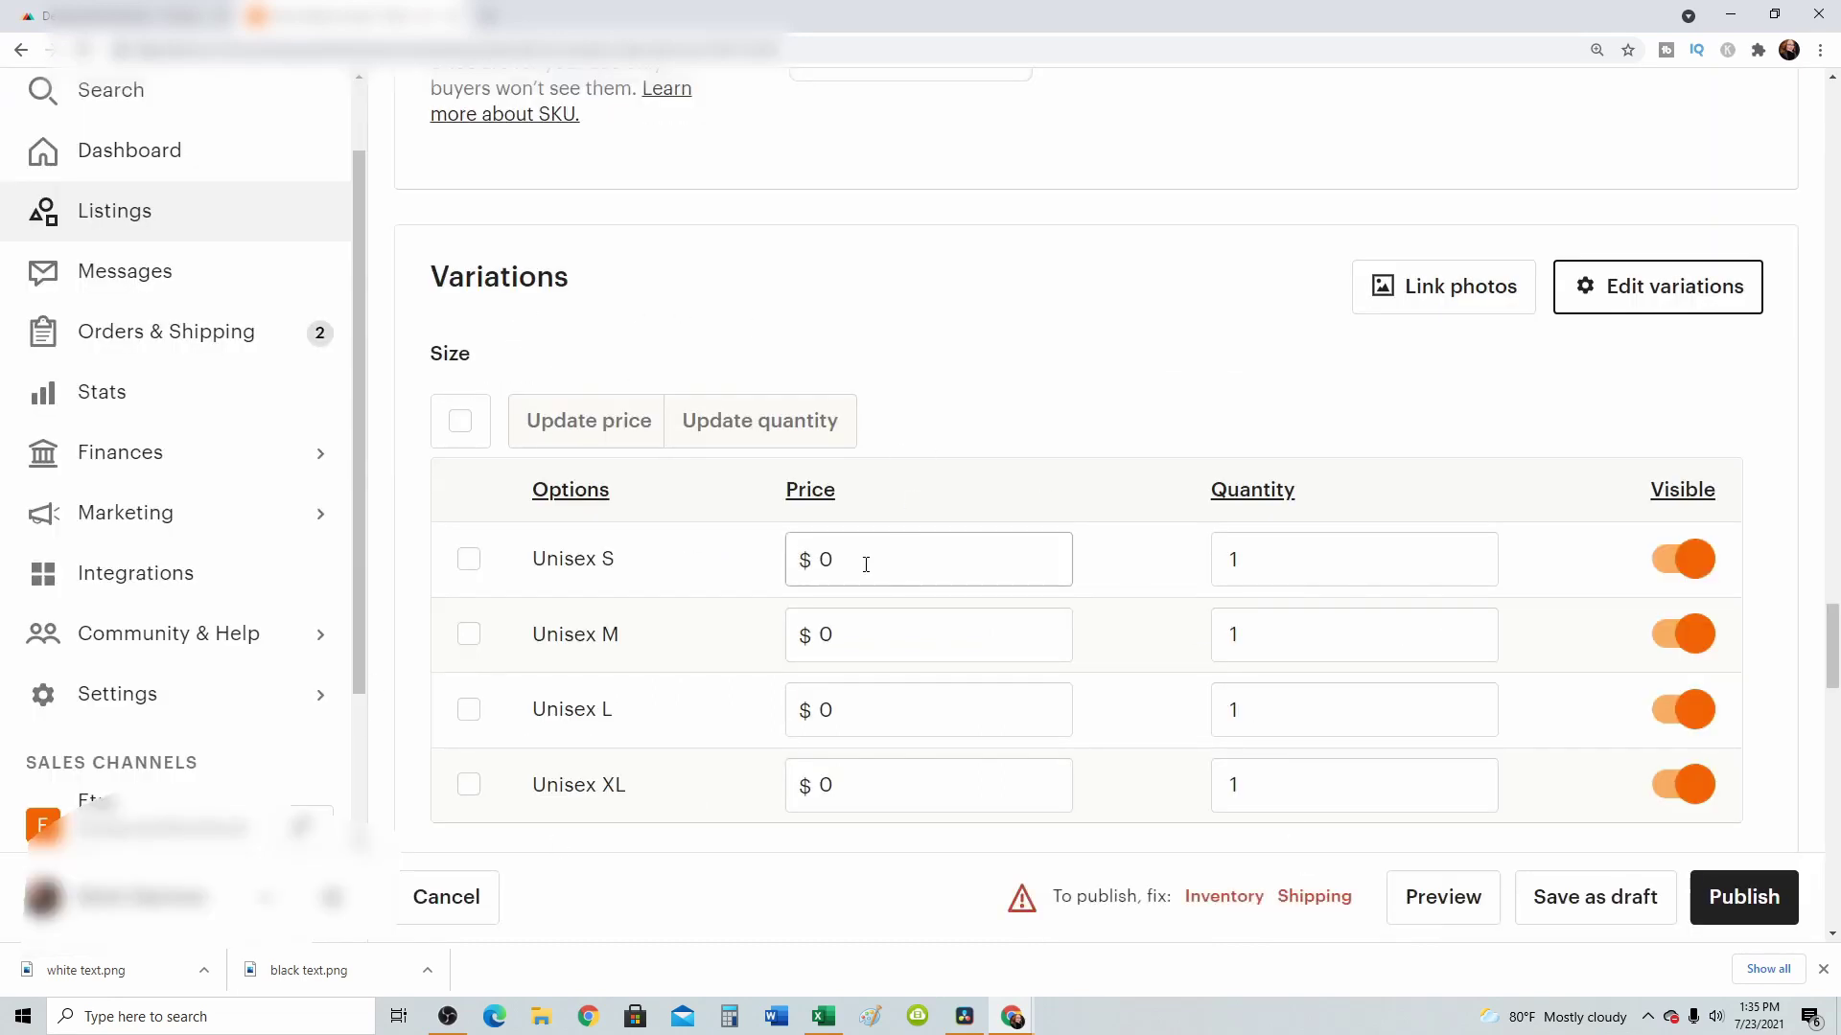
- Set the Unisex S stock quantity to 999
{"action": "left_click", "coordinate": [984, 559]}
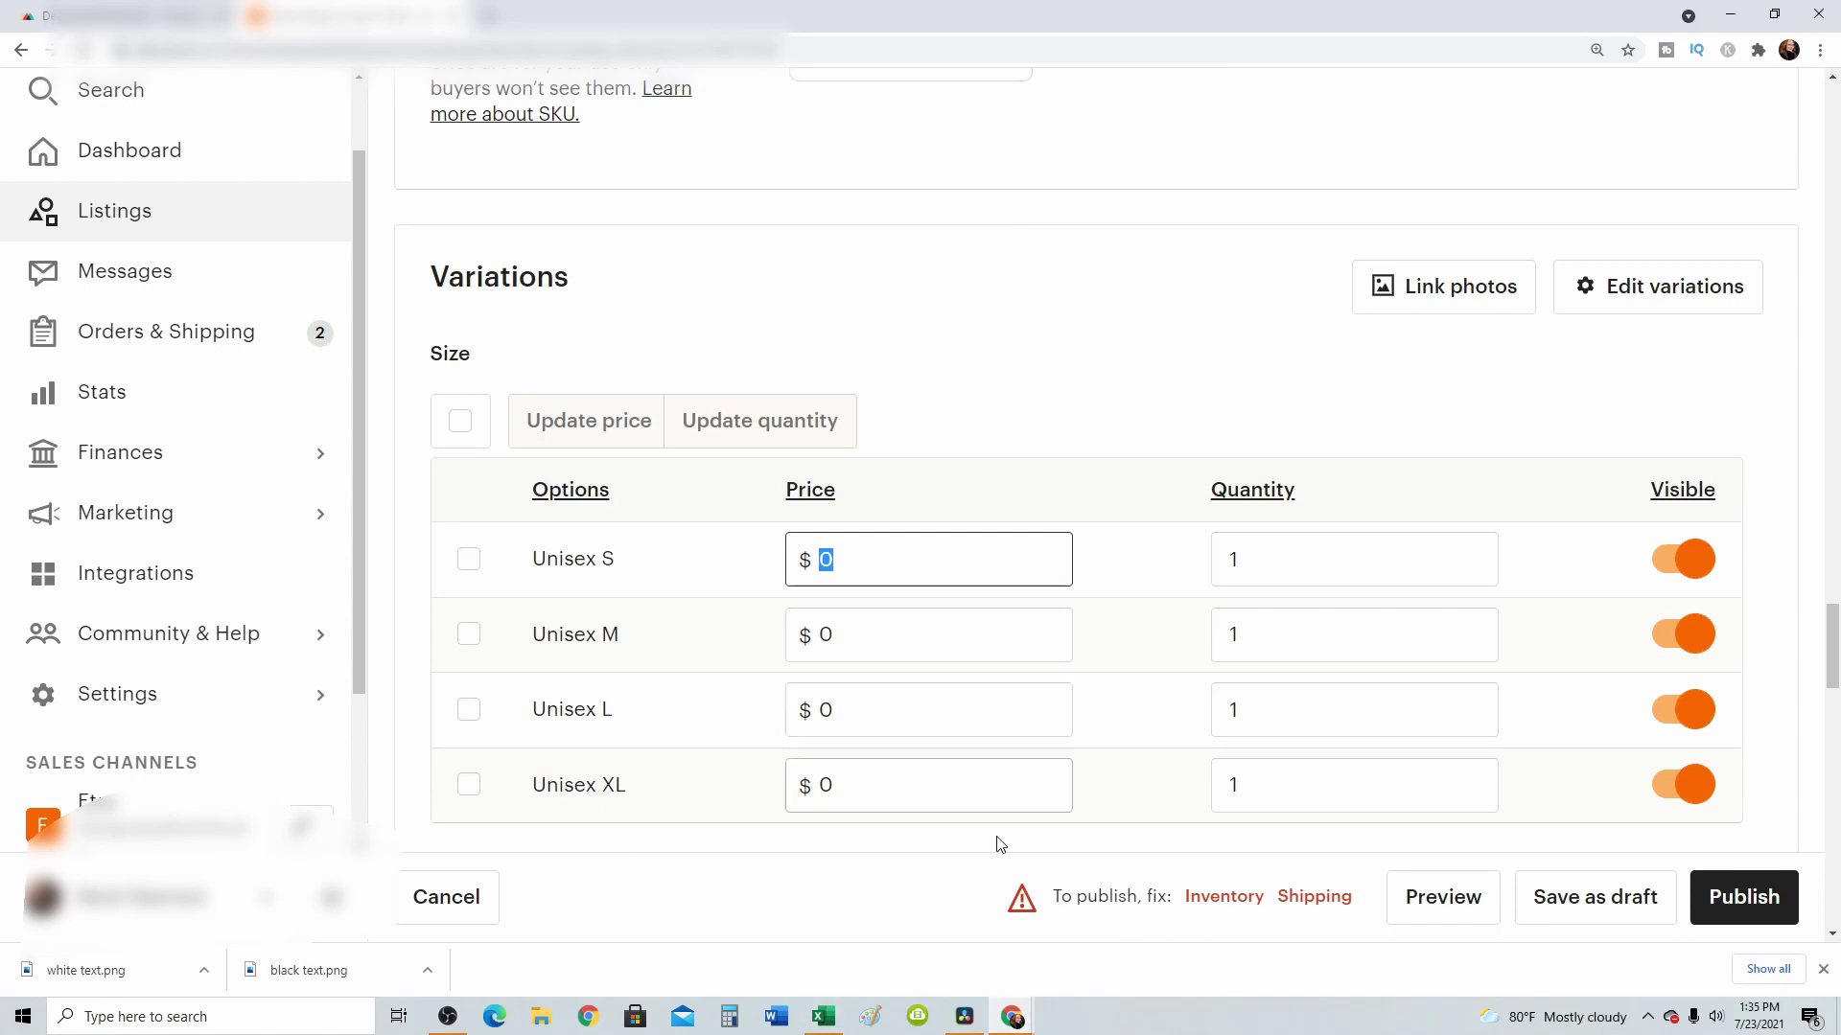
{"action": "left_click", "coordinate": [1268, 553]}
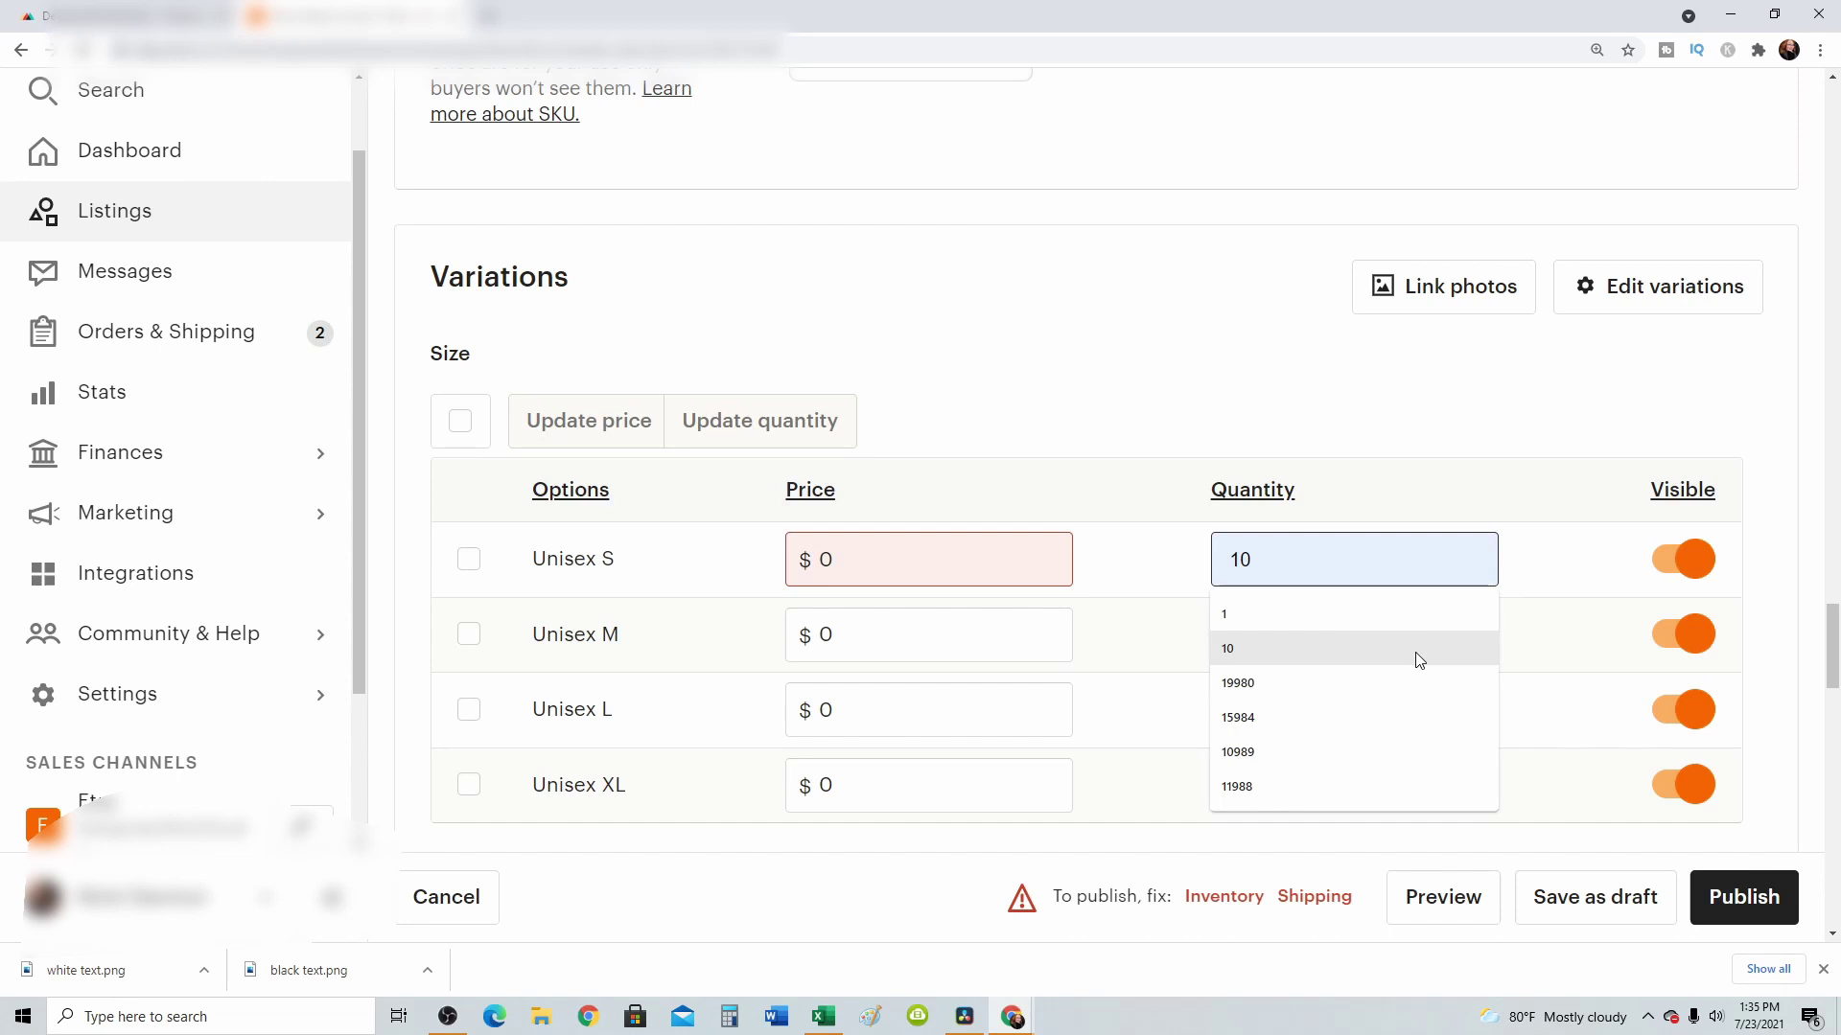
{"action": "type", "text": "99"}
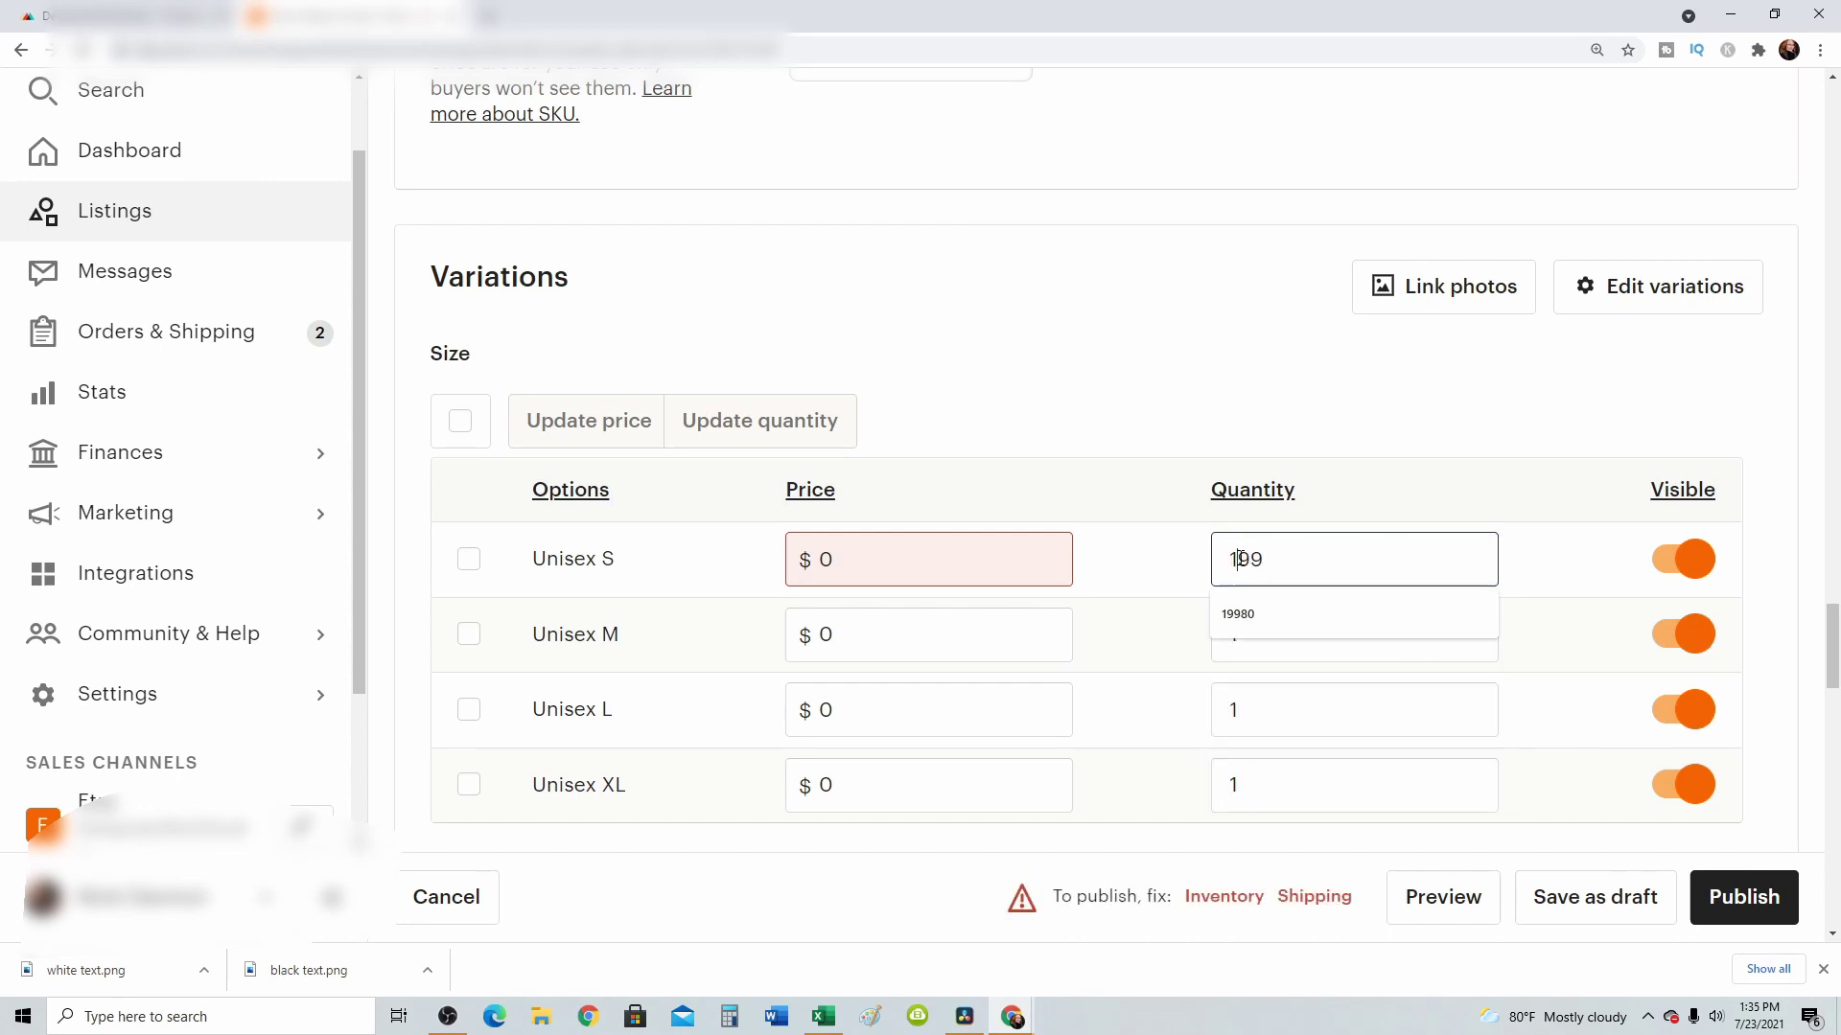
{"action": "left_click", "coordinate": [1238, 559]}
{"action": "key", "text": "BackSpace"}
{"action": "type", "text": "9"}
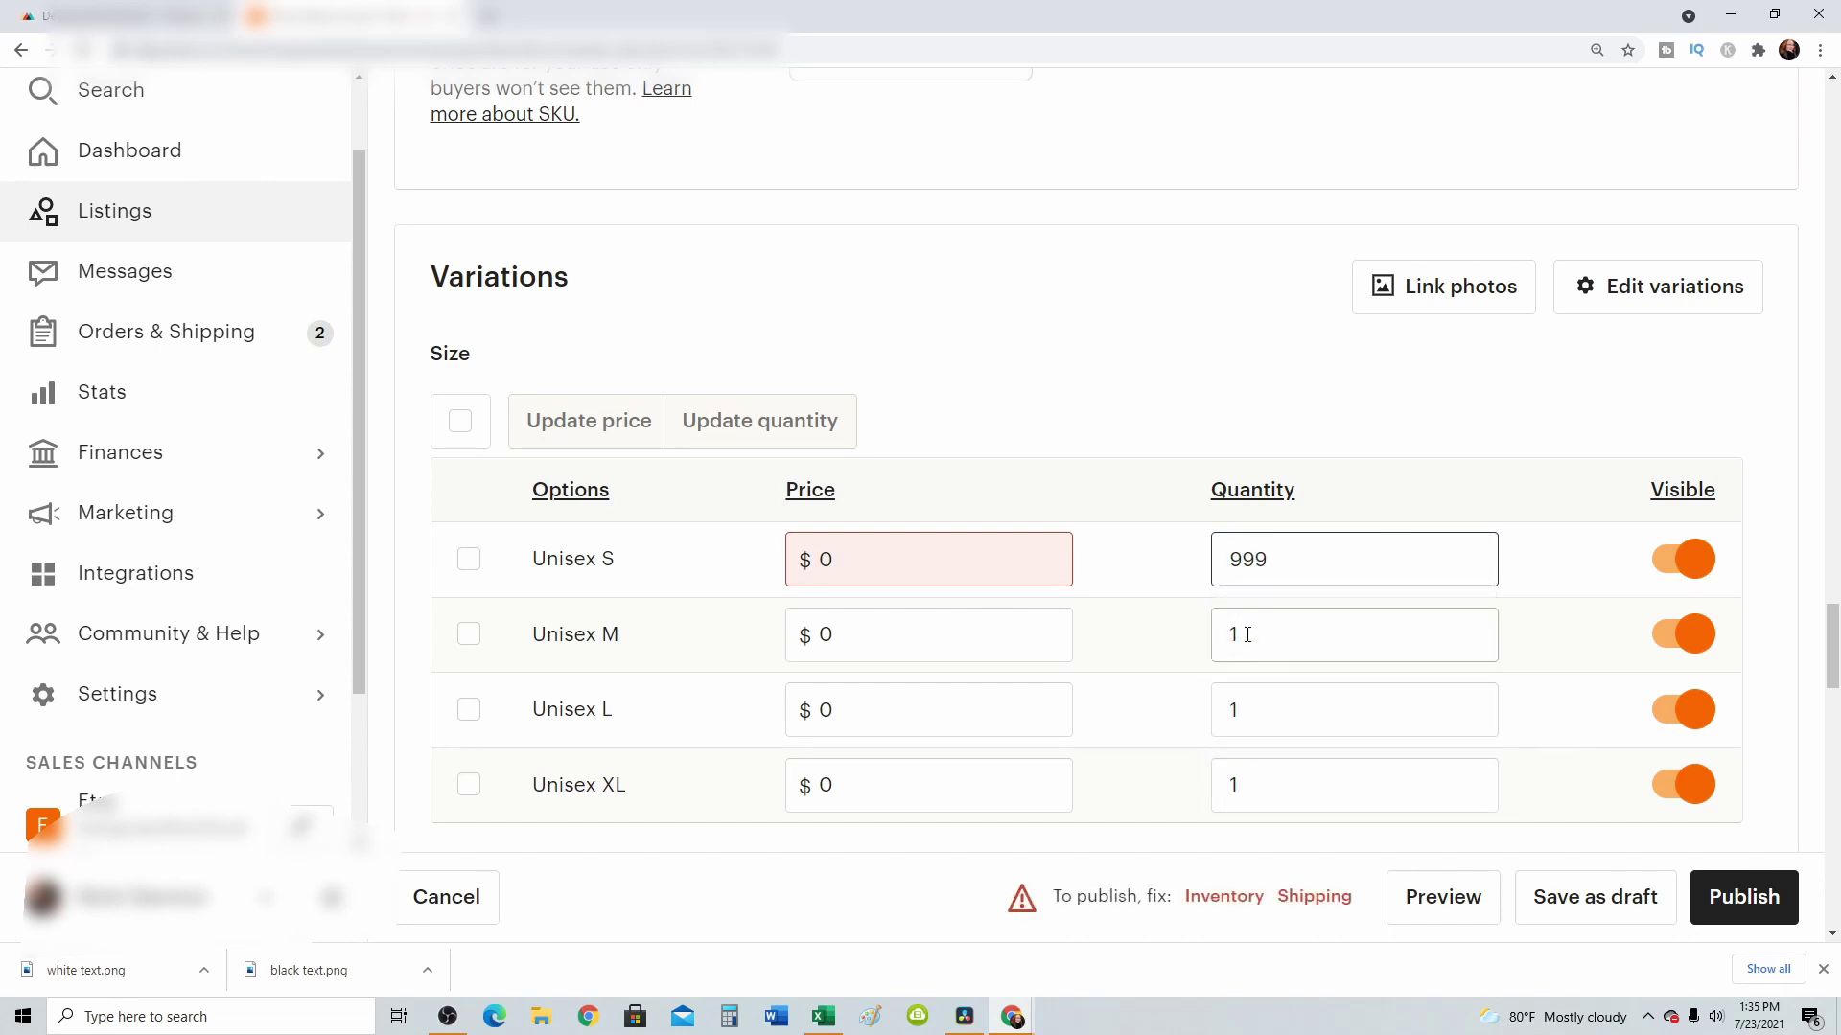
- Set the Unisex M and Unisex L stock quantities to 999
{"action": "left_click", "coordinate": [1247, 634]}
{"action": "key", "text": "BackSpace"}
{"action": "type", "text": "999"}
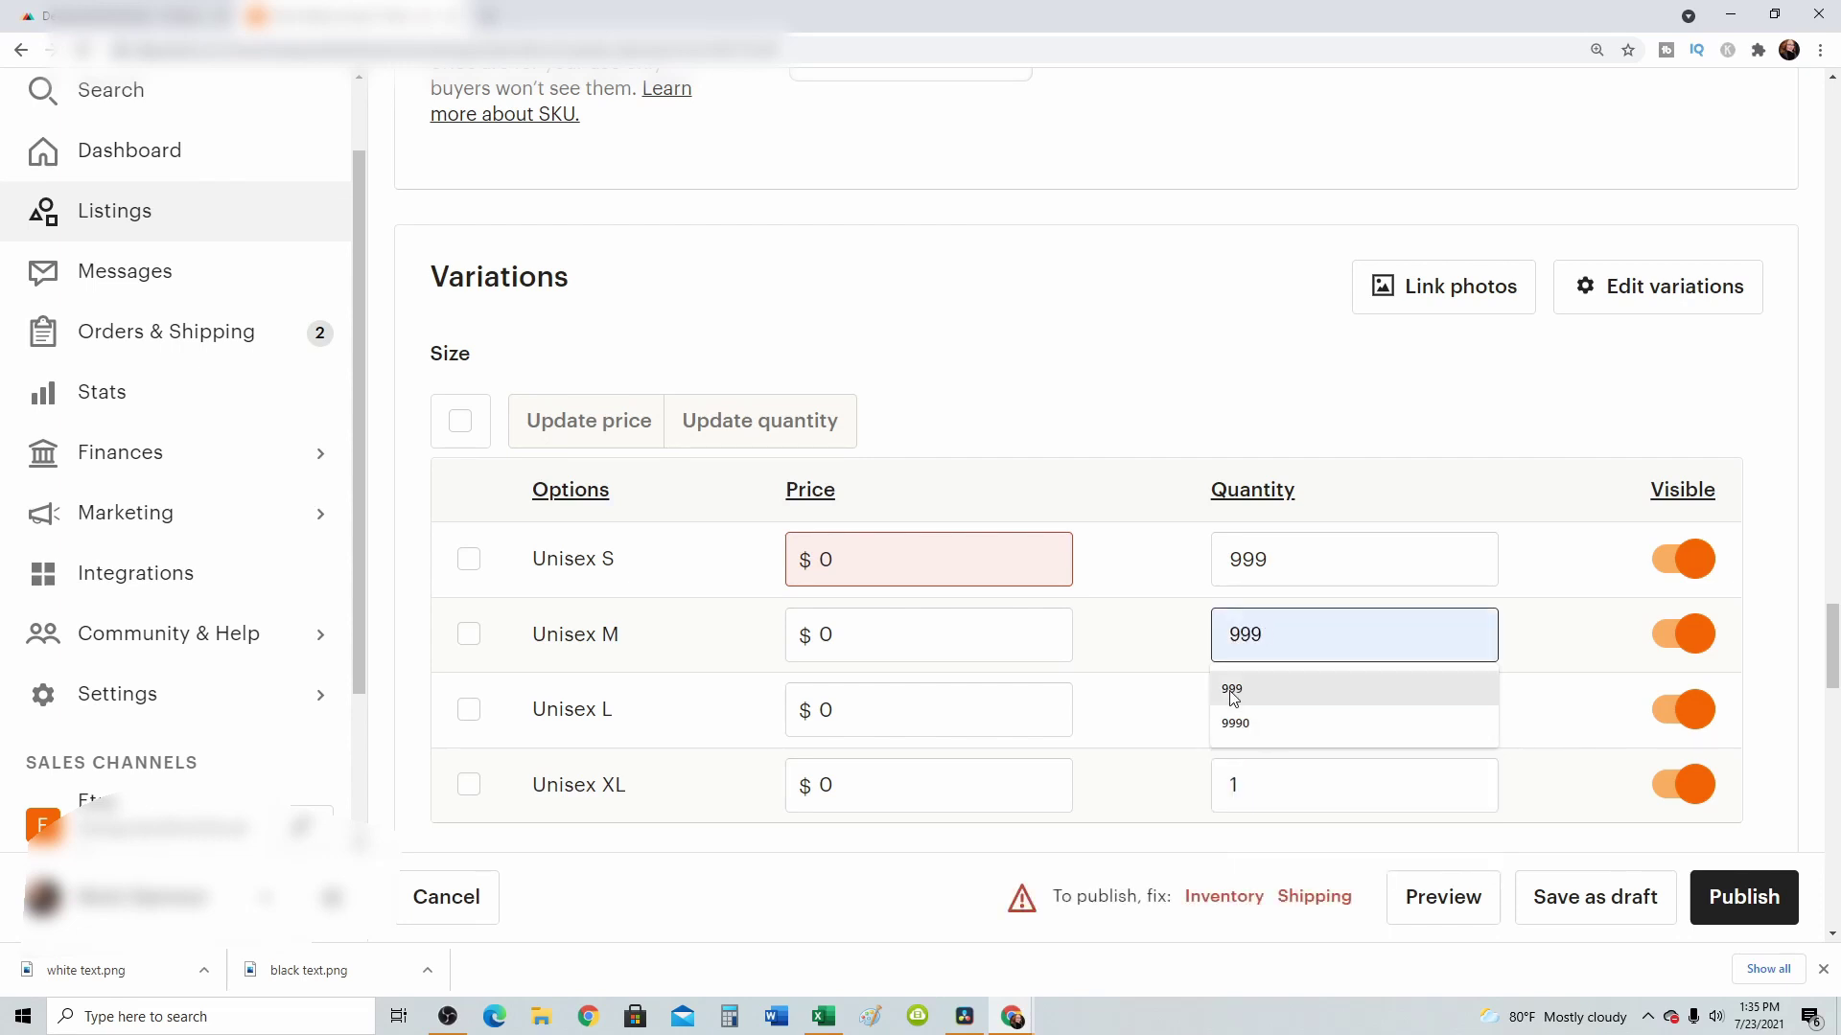
{"action": "left_click", "coordinate": [1233, 699]}
{"action": "left_click", "coordinate": [1253, 708]}
{"action": "key", "text": "BackSpace"}
{"action": "type", "text": "99"}
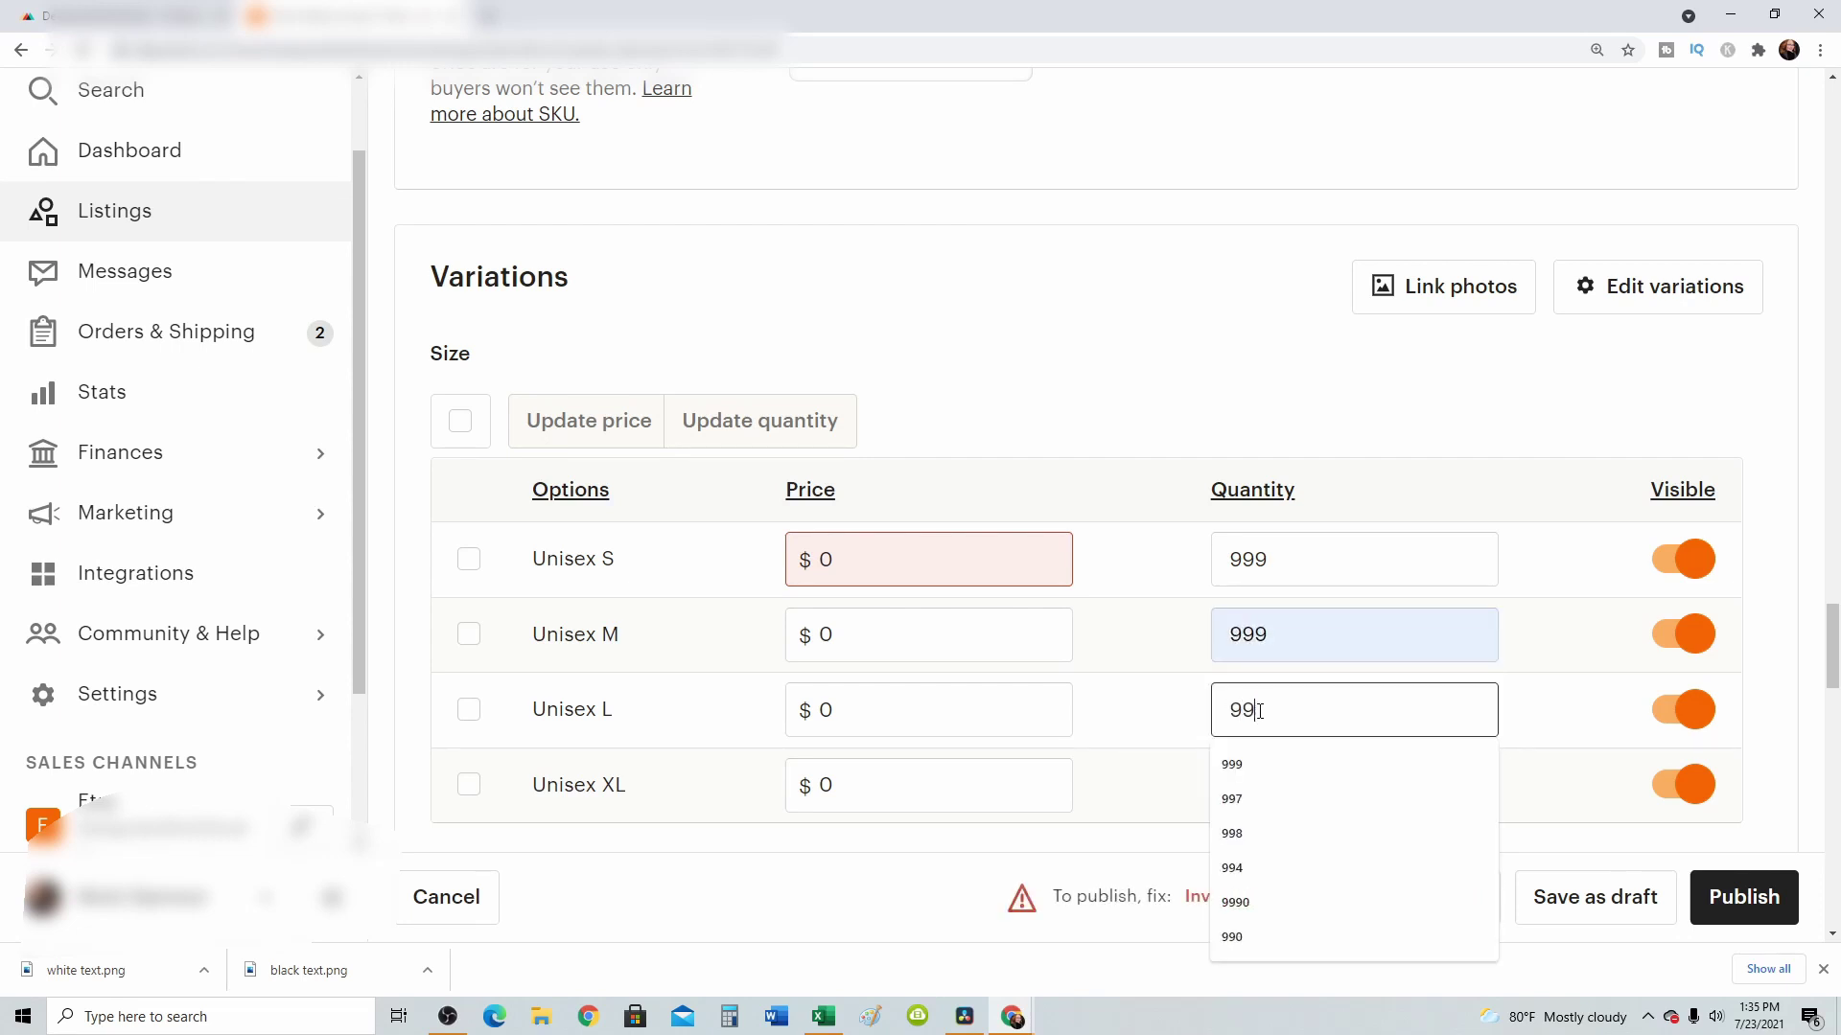
{"action": "type", "text": "9"}
{"action": "left_click", "coordinate": [1232, 764]}
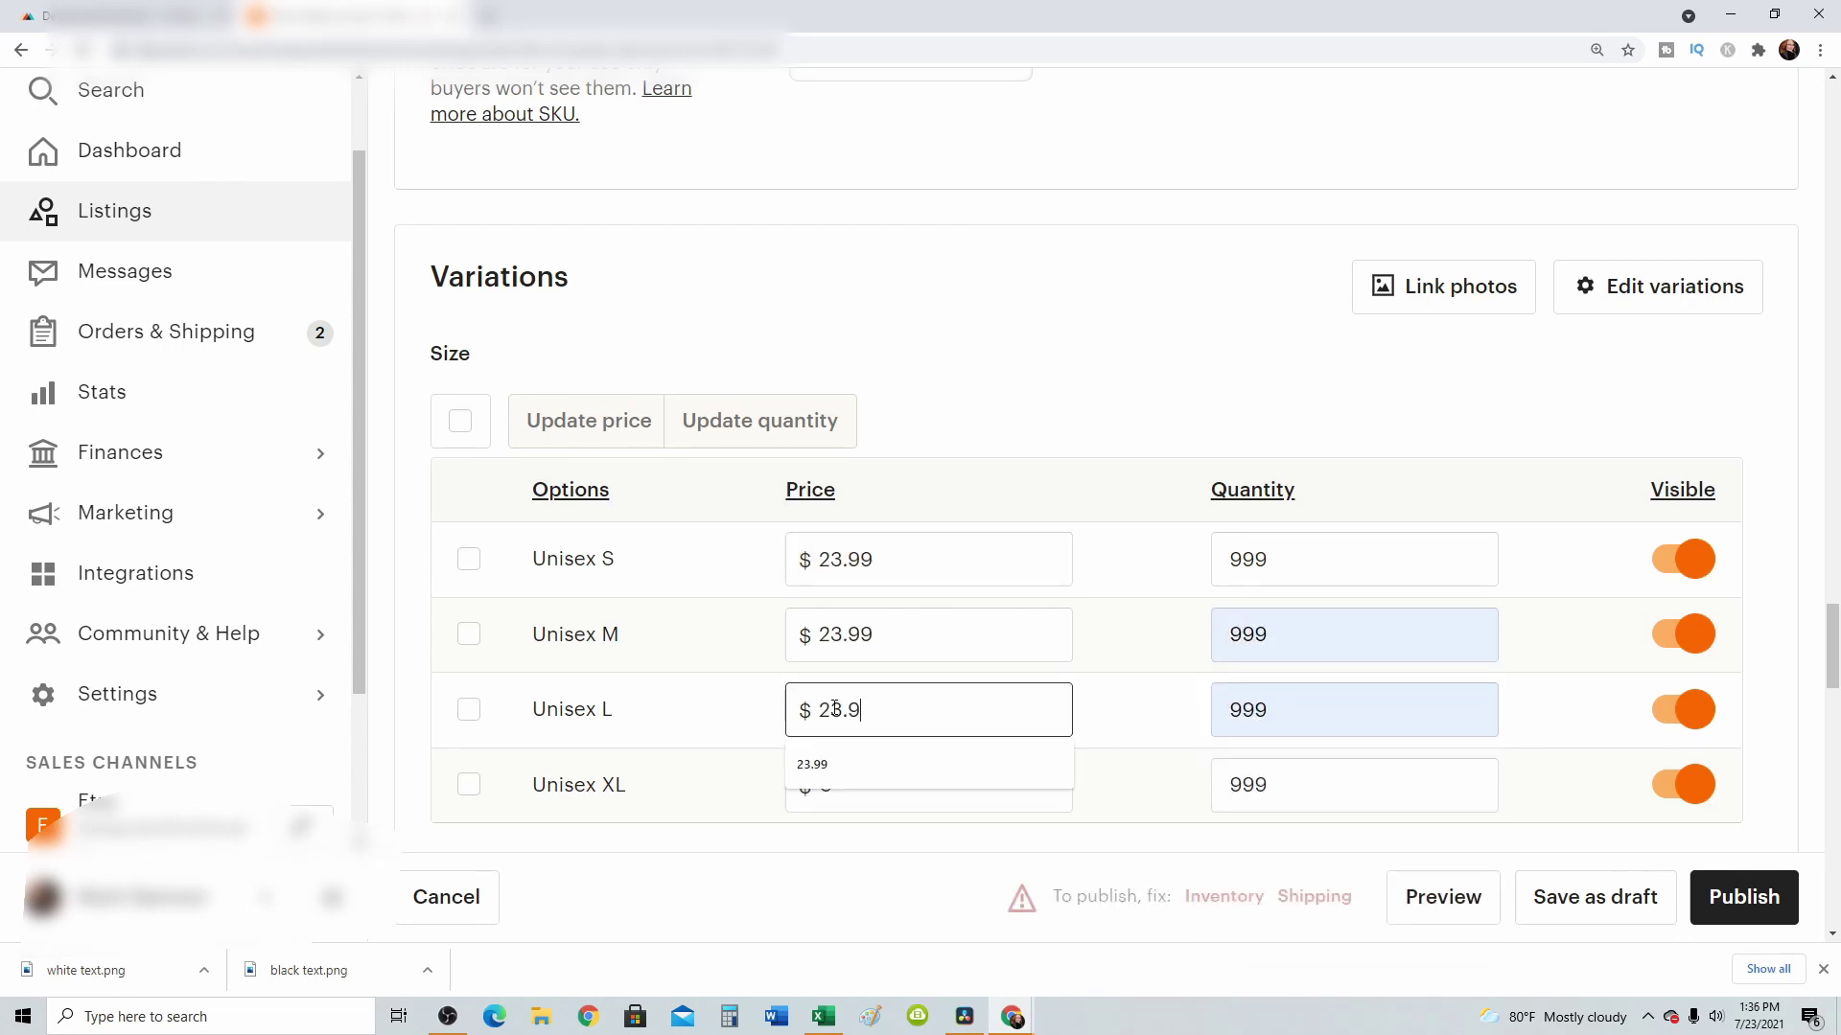
{"action": "type", "text": "9"}
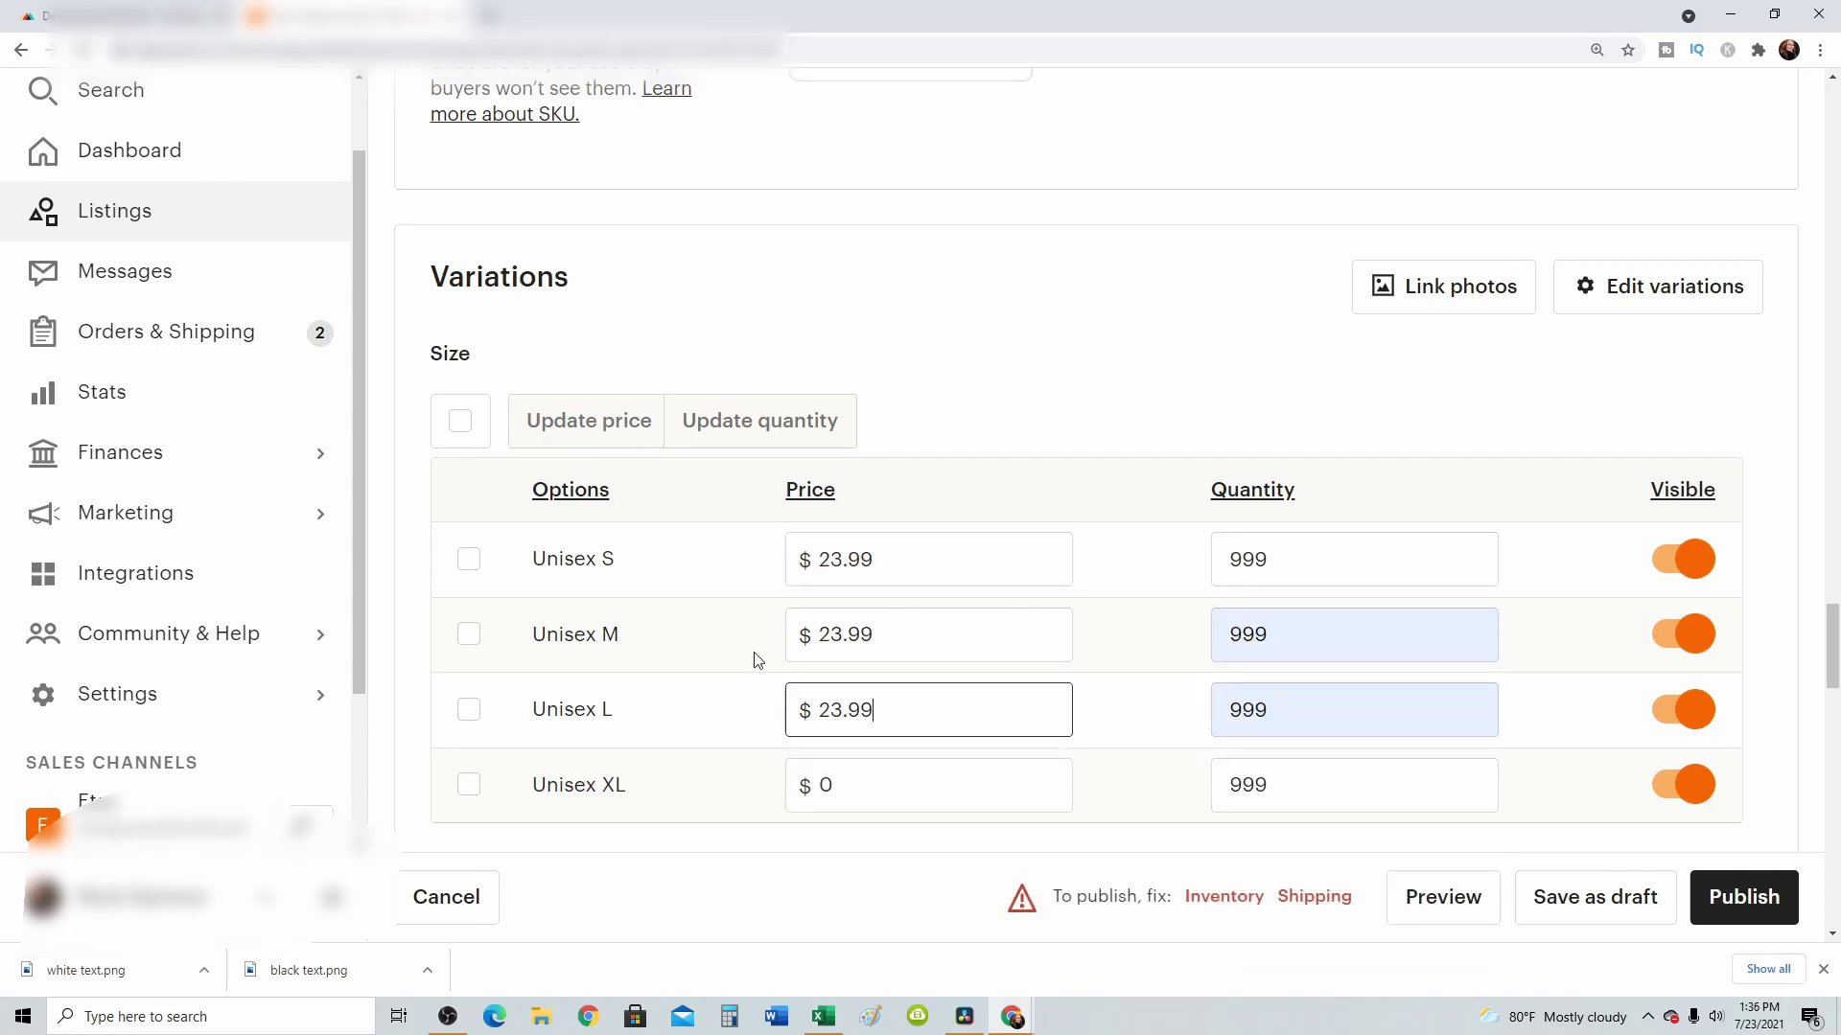
- Price the Unisex XL size at $23.99
{"action": "left_click", "coordinate": [469, 784]}
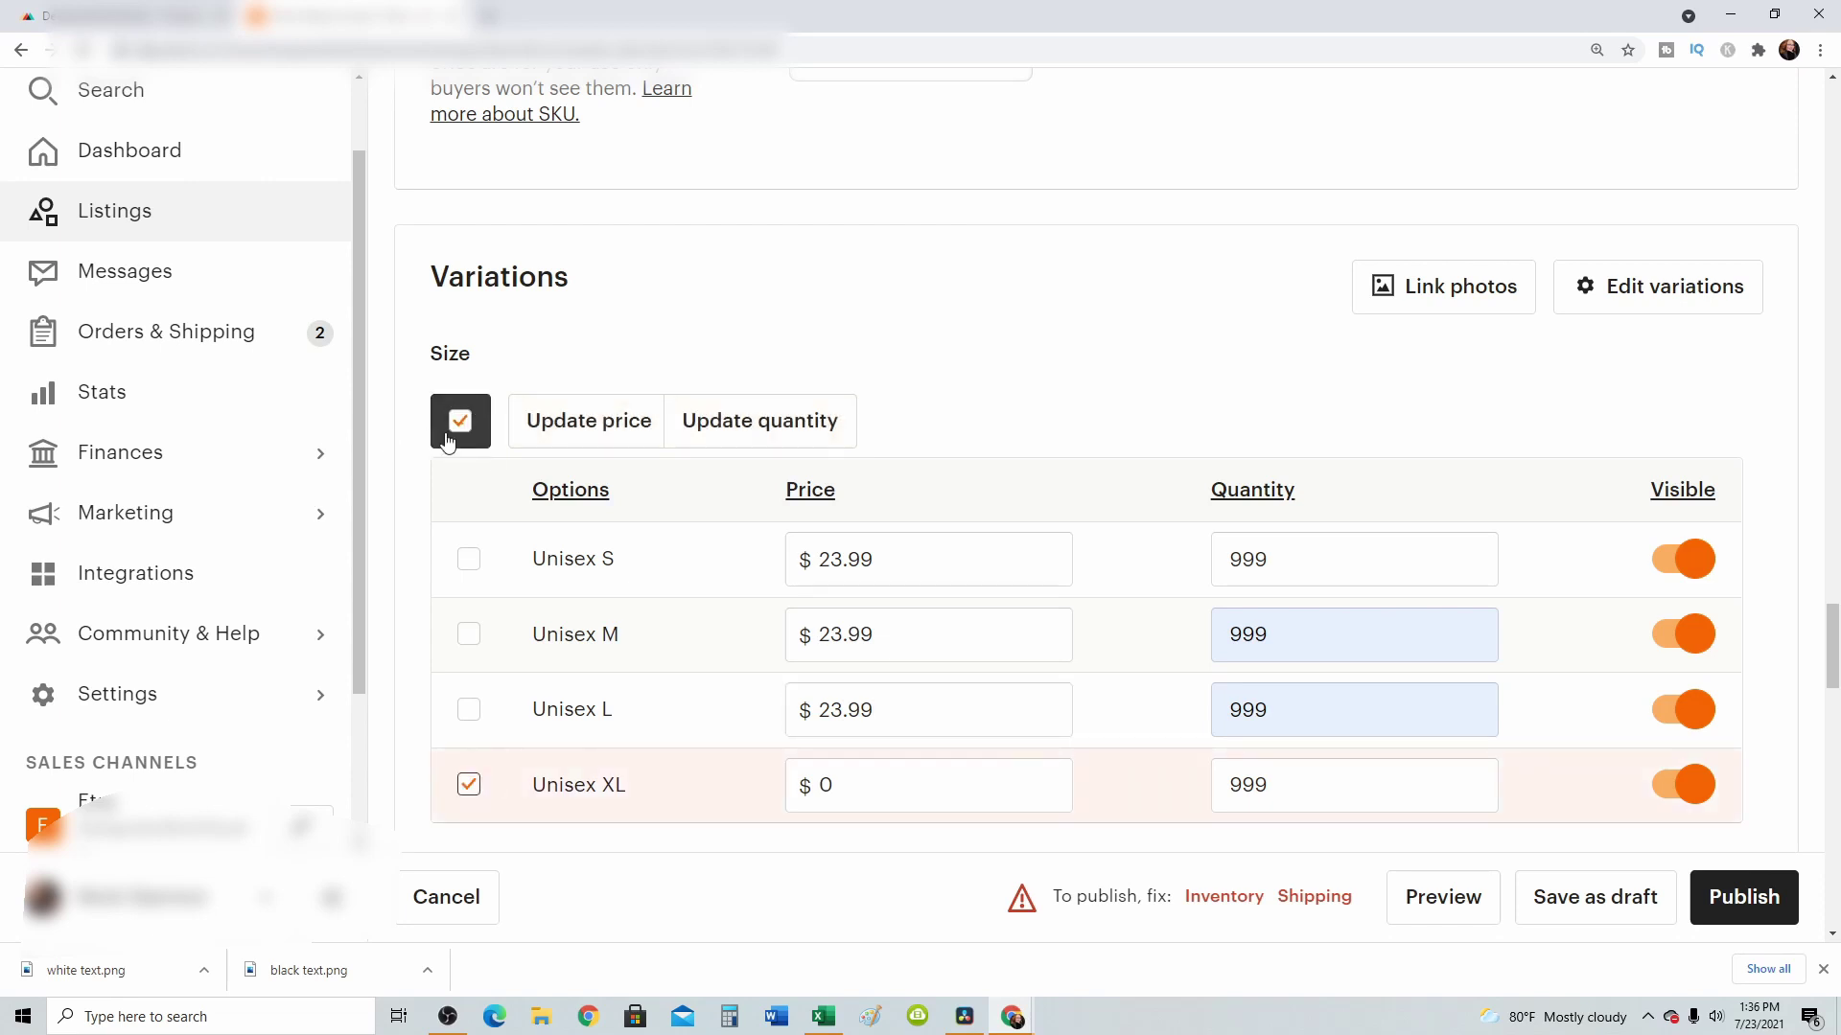
{"action": "left_click", "coordinate": [599, 421]}
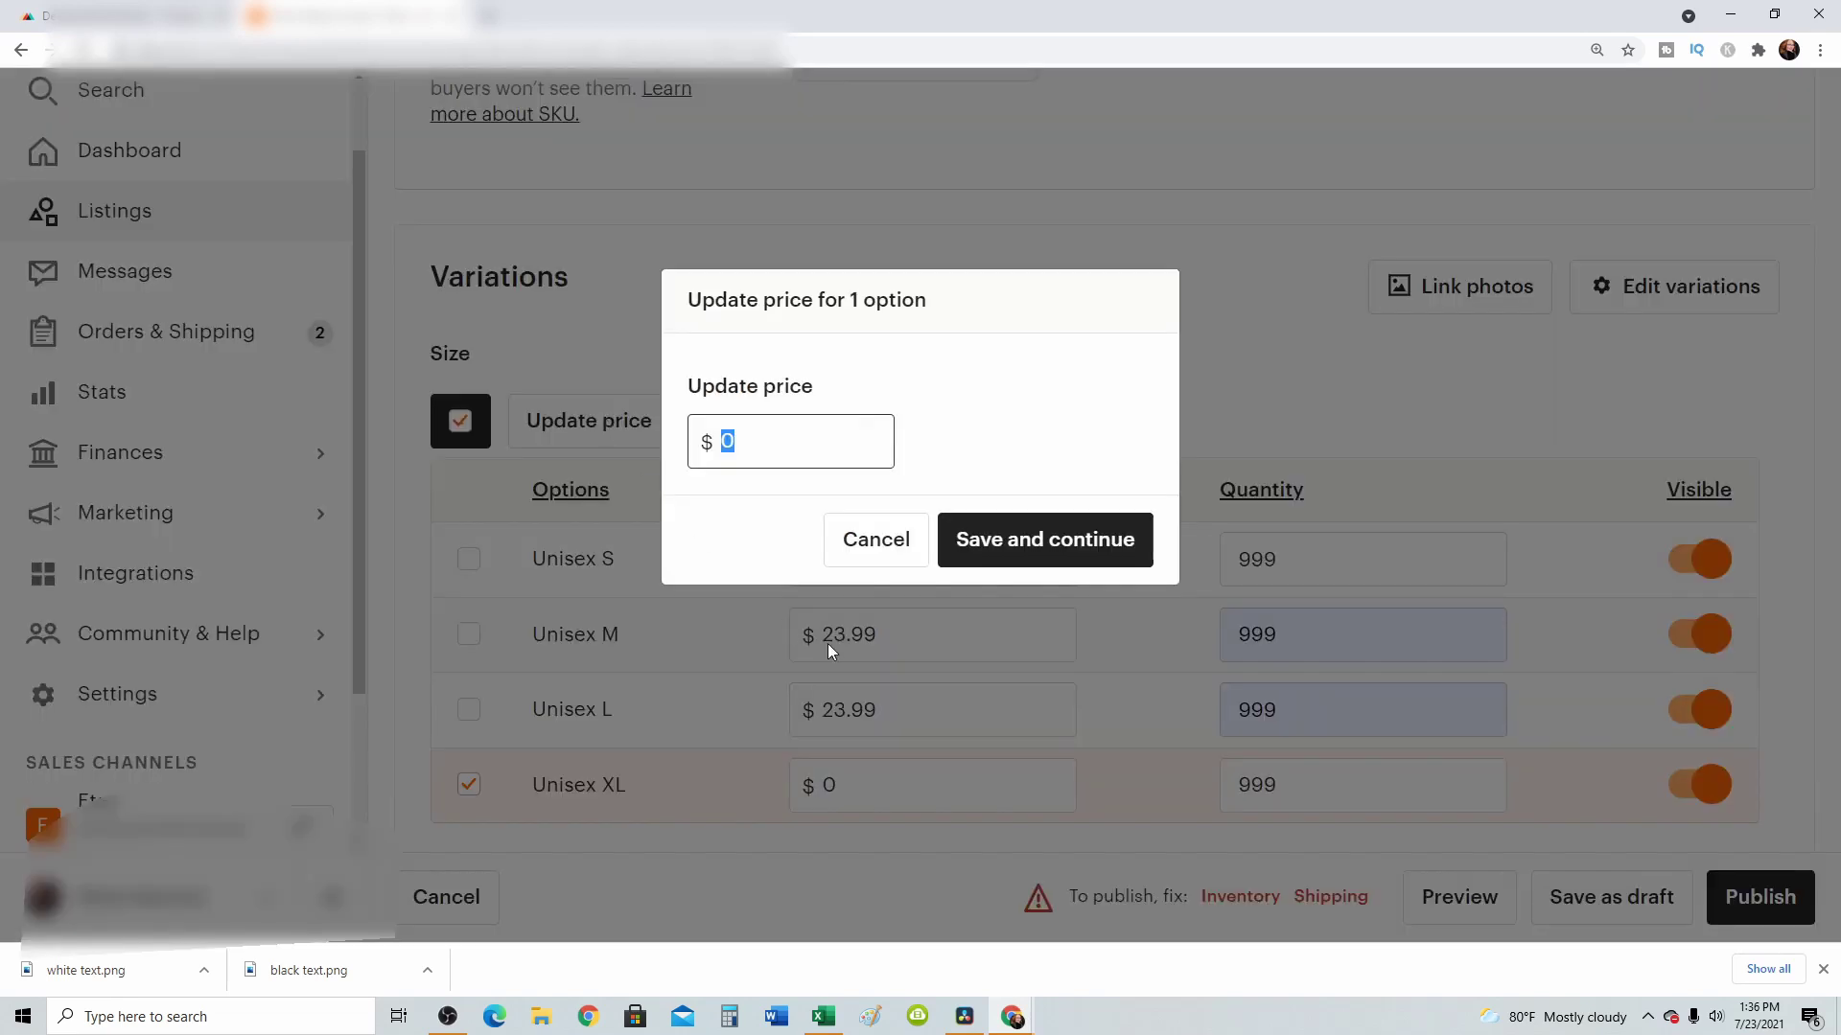
{"action": "type", "text": "23.99"}
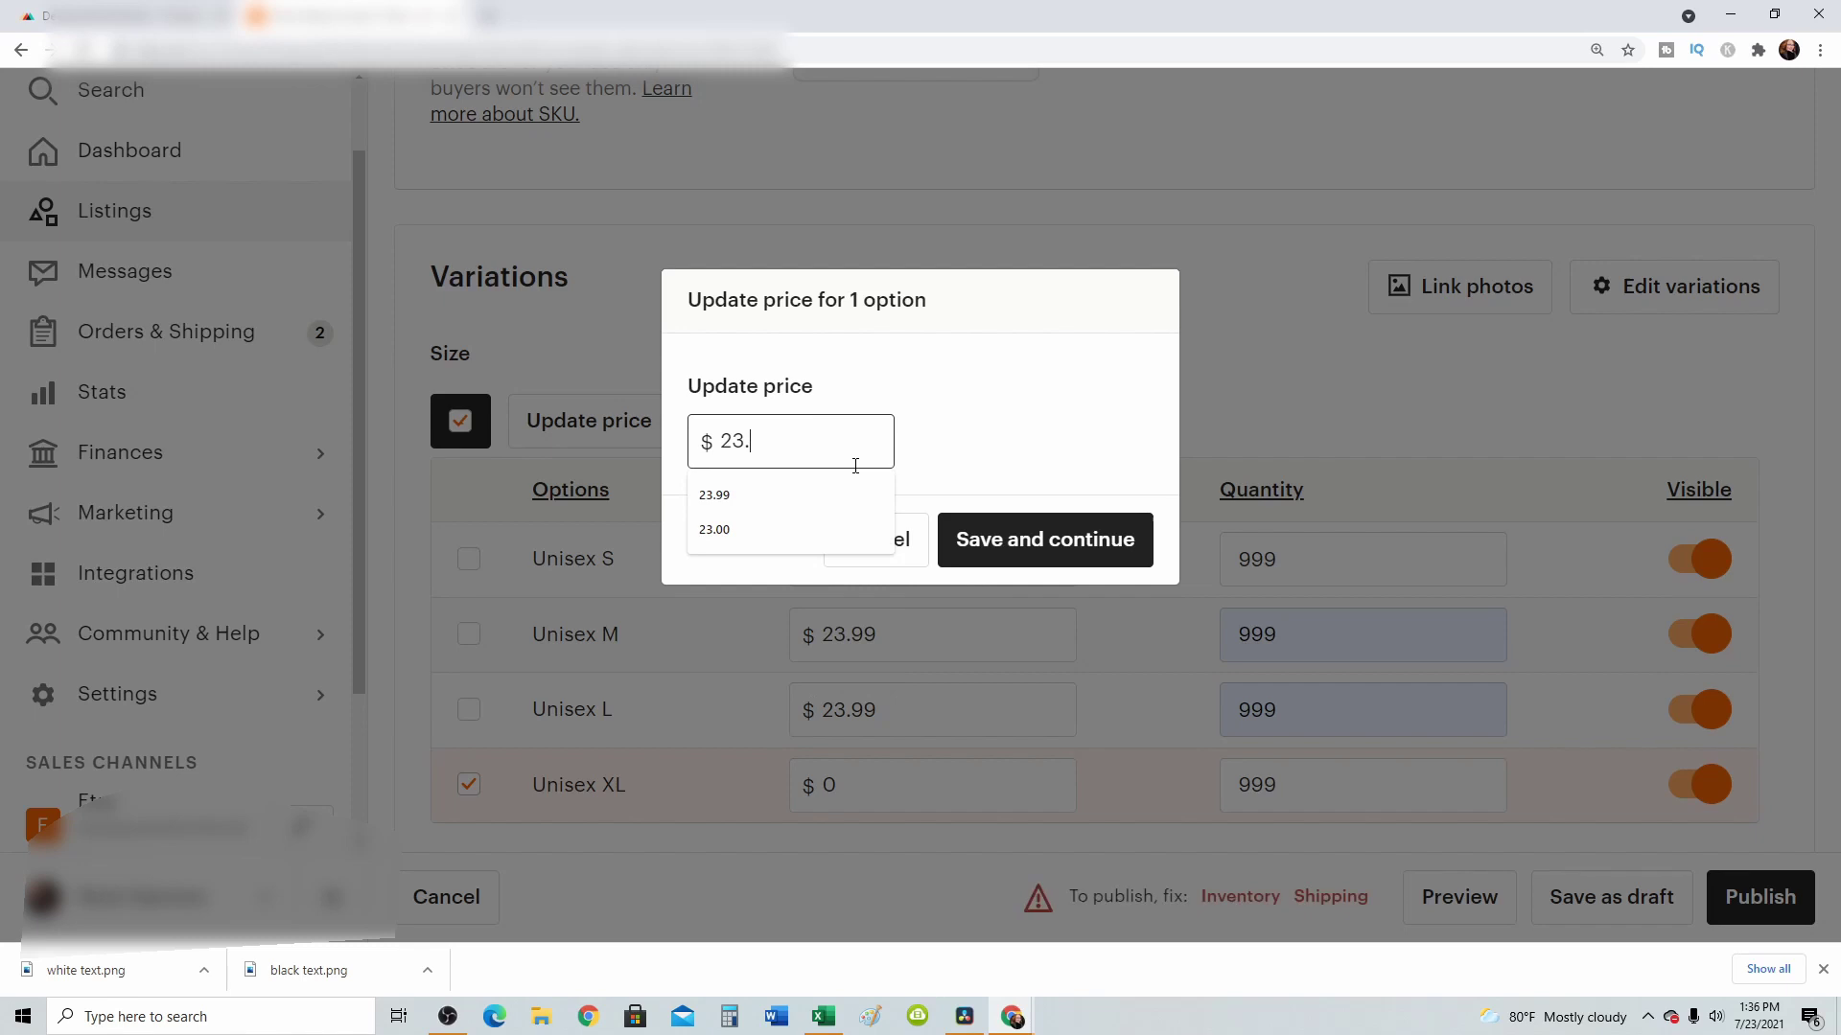
{"action": "left_click", "coordinate": [1122, 565]}
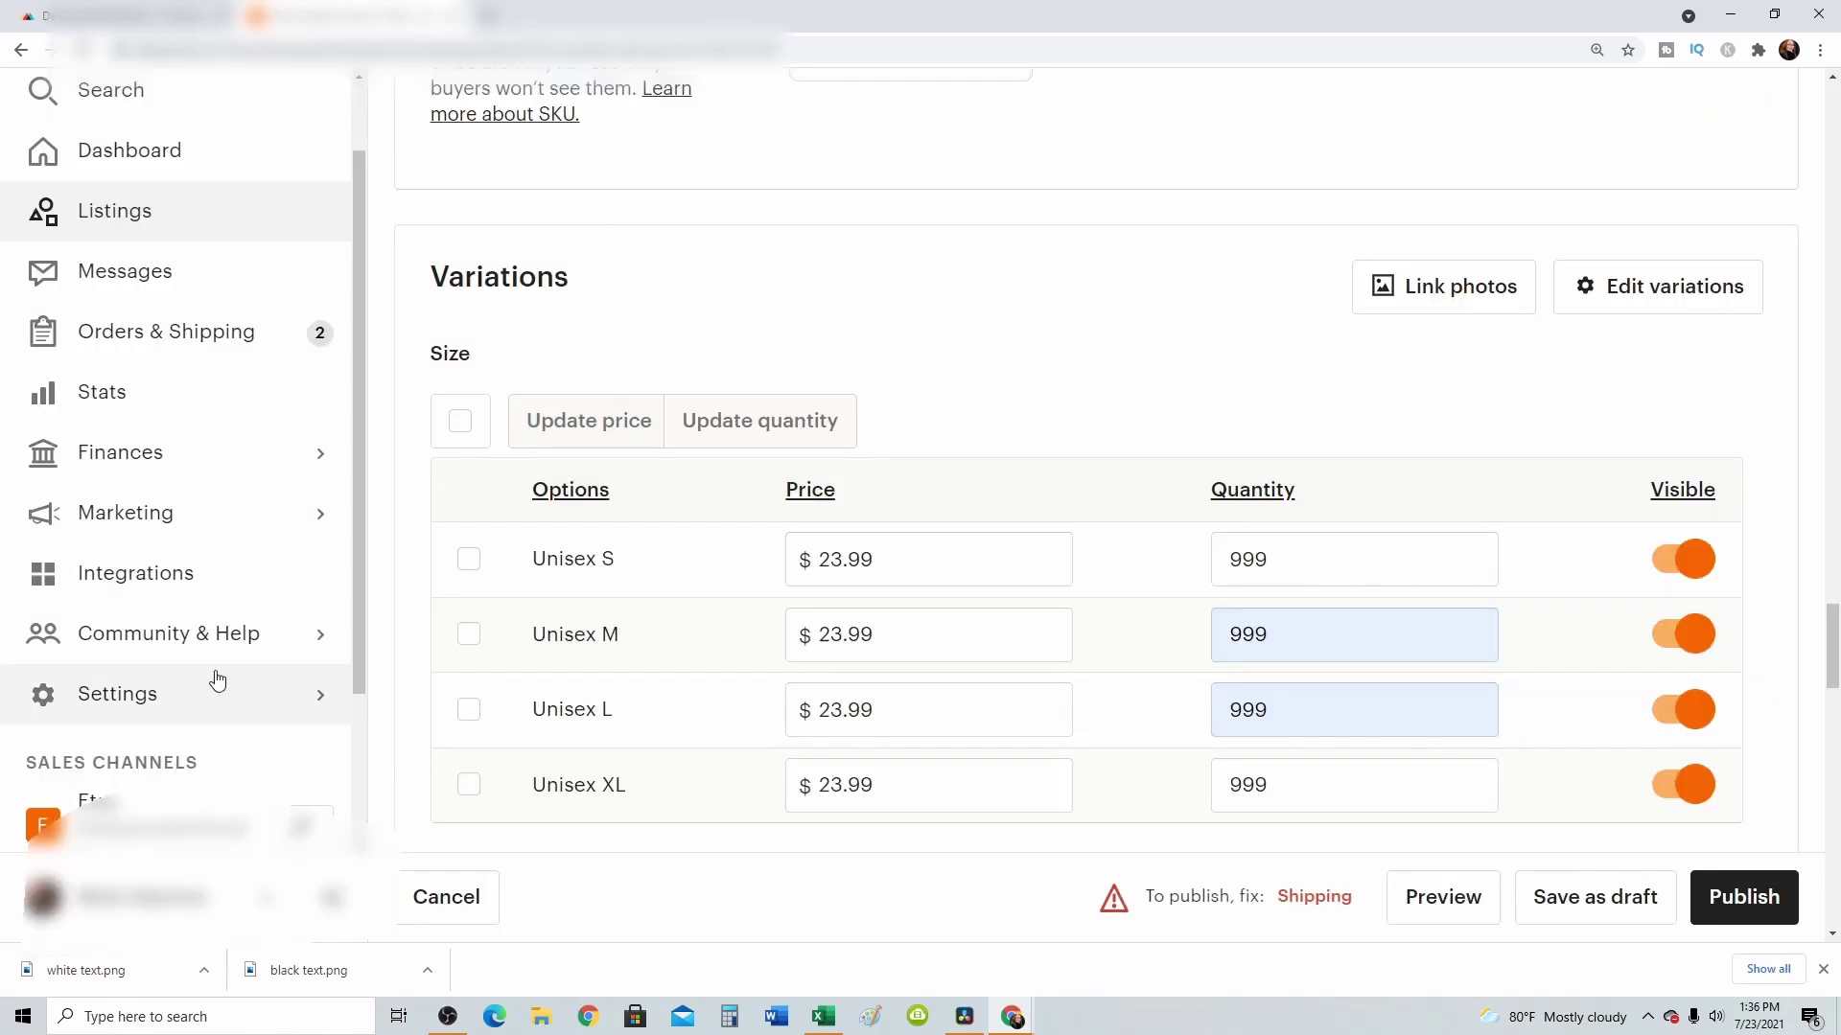
{"action": "scroll", "coordinate": [388, 530], "scroll_direction": "down", "scroll_amount": 9}
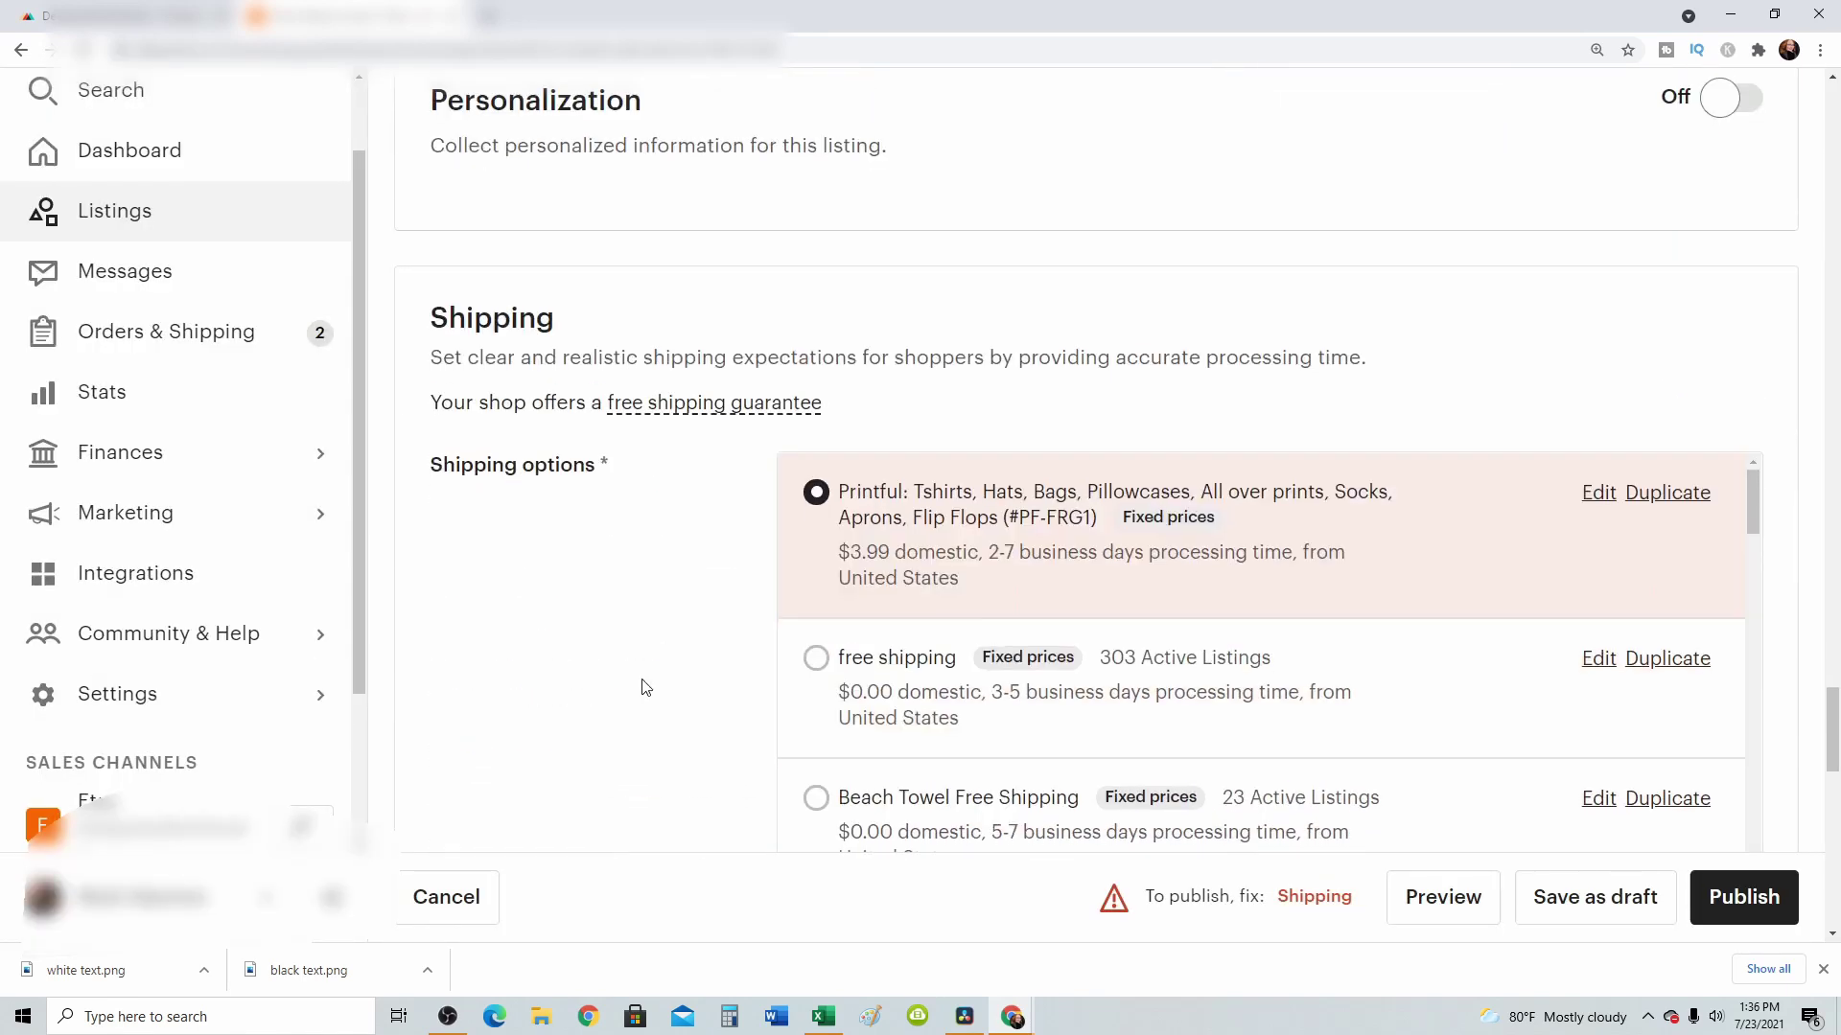
- Select the 'free shipping' profile and confirm the preview shows Free US shipping
{"action": "left_click", "coordinate": [816, 658]}
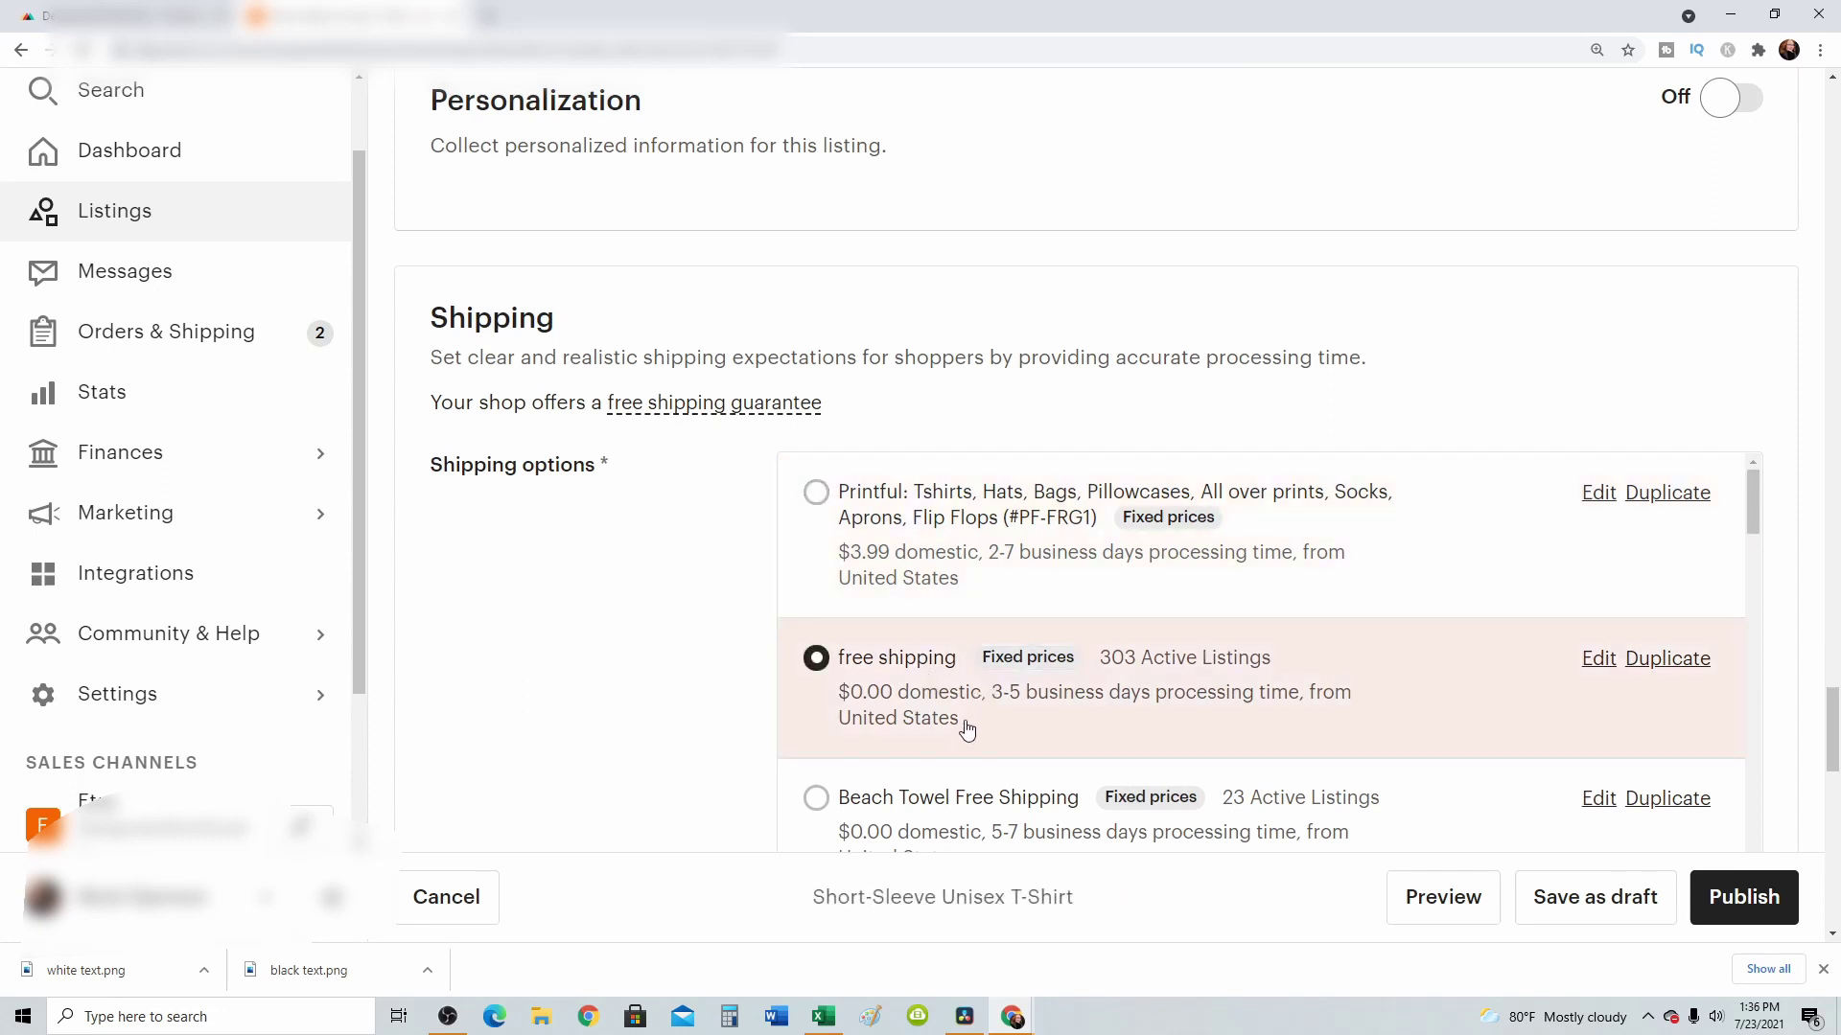
{"action": "scroll", "coordinate": [691, 726], "scroll_direction": "down", "scroll_amount": 4}
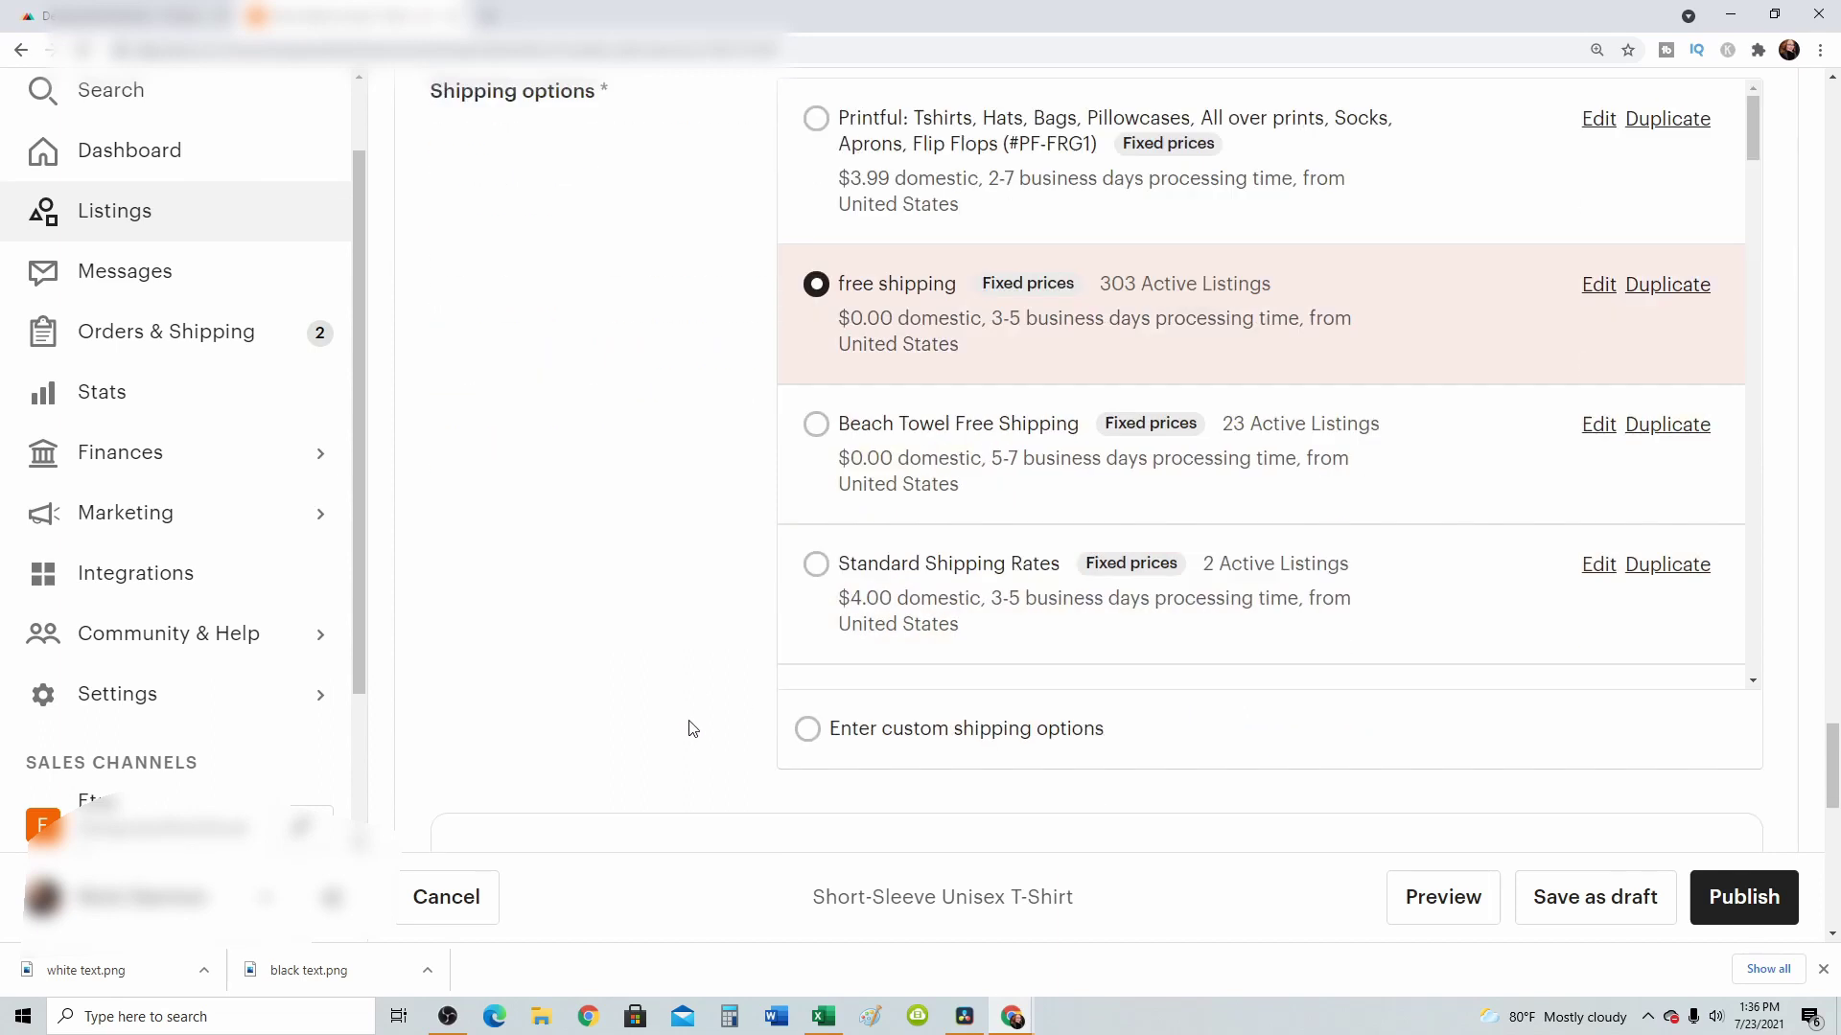
{"action": "scroll", "coordinate": [666, 705], "scroll_direction": "down", "scroll_amount": 8}
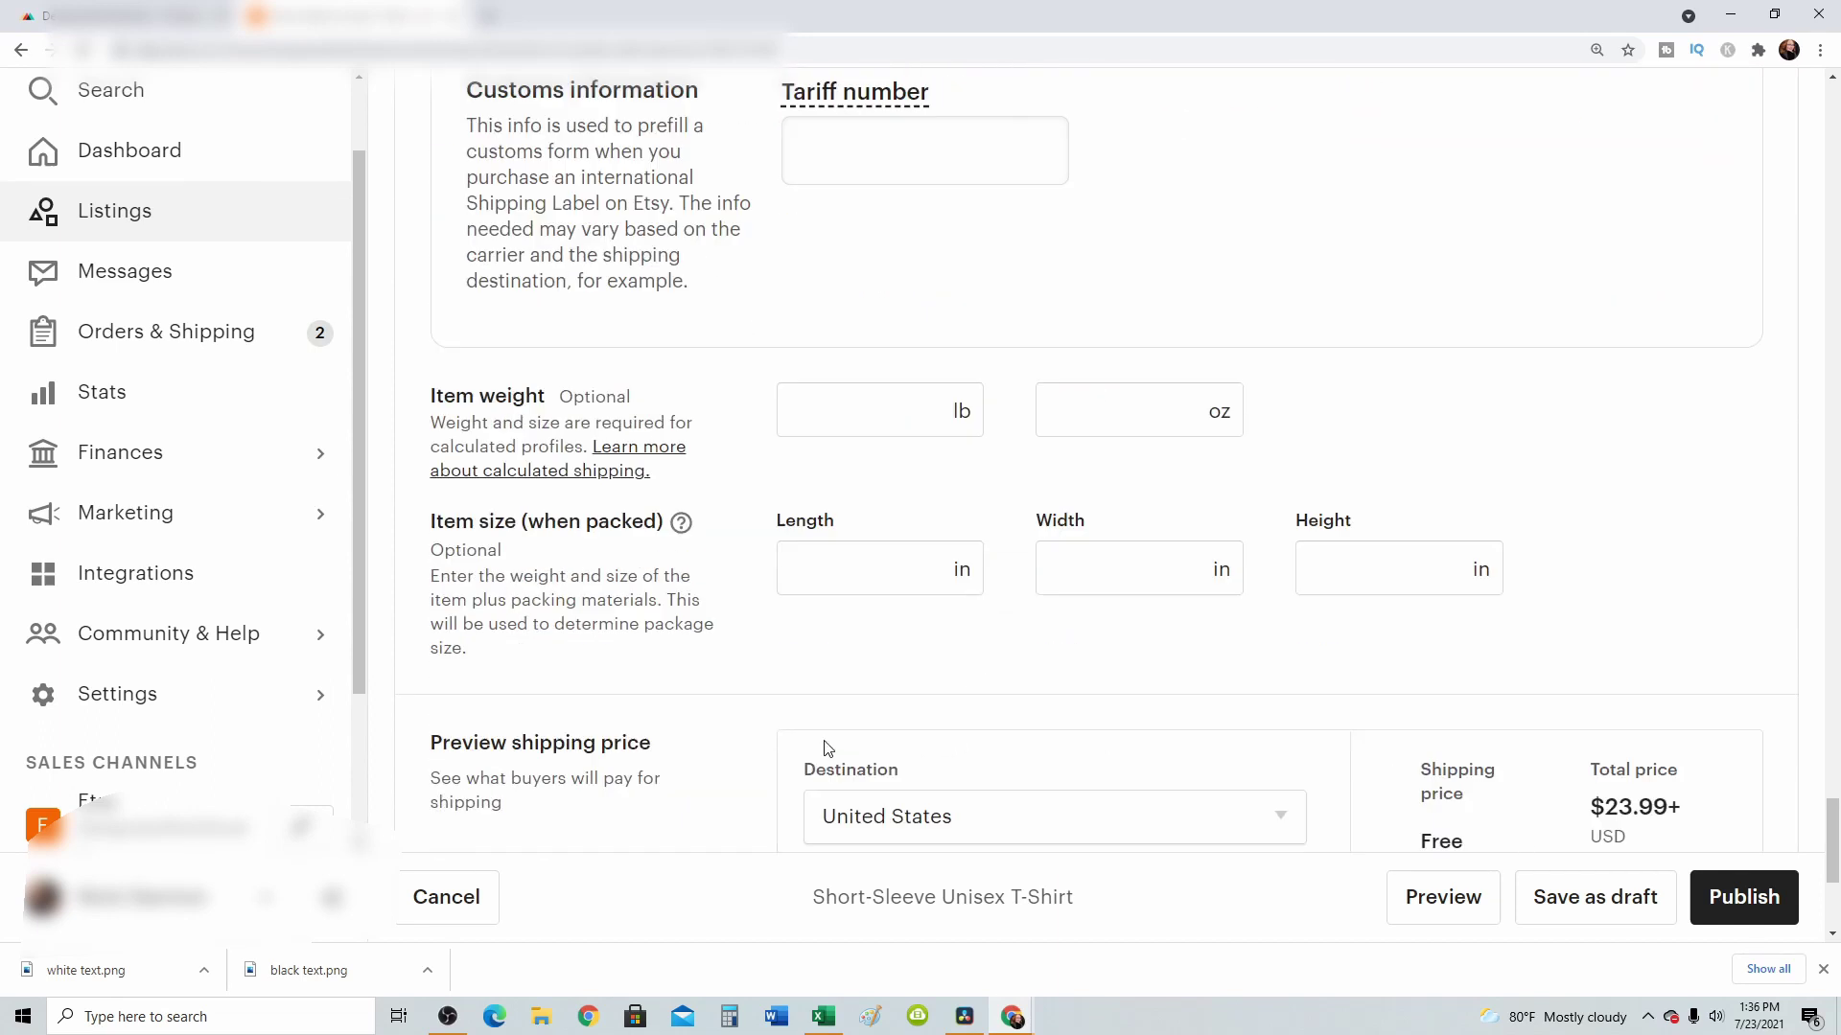
{"action": "scroll", "coordinate": [709, 729], "scroll_direction": "down", "scroll_amount": 4}
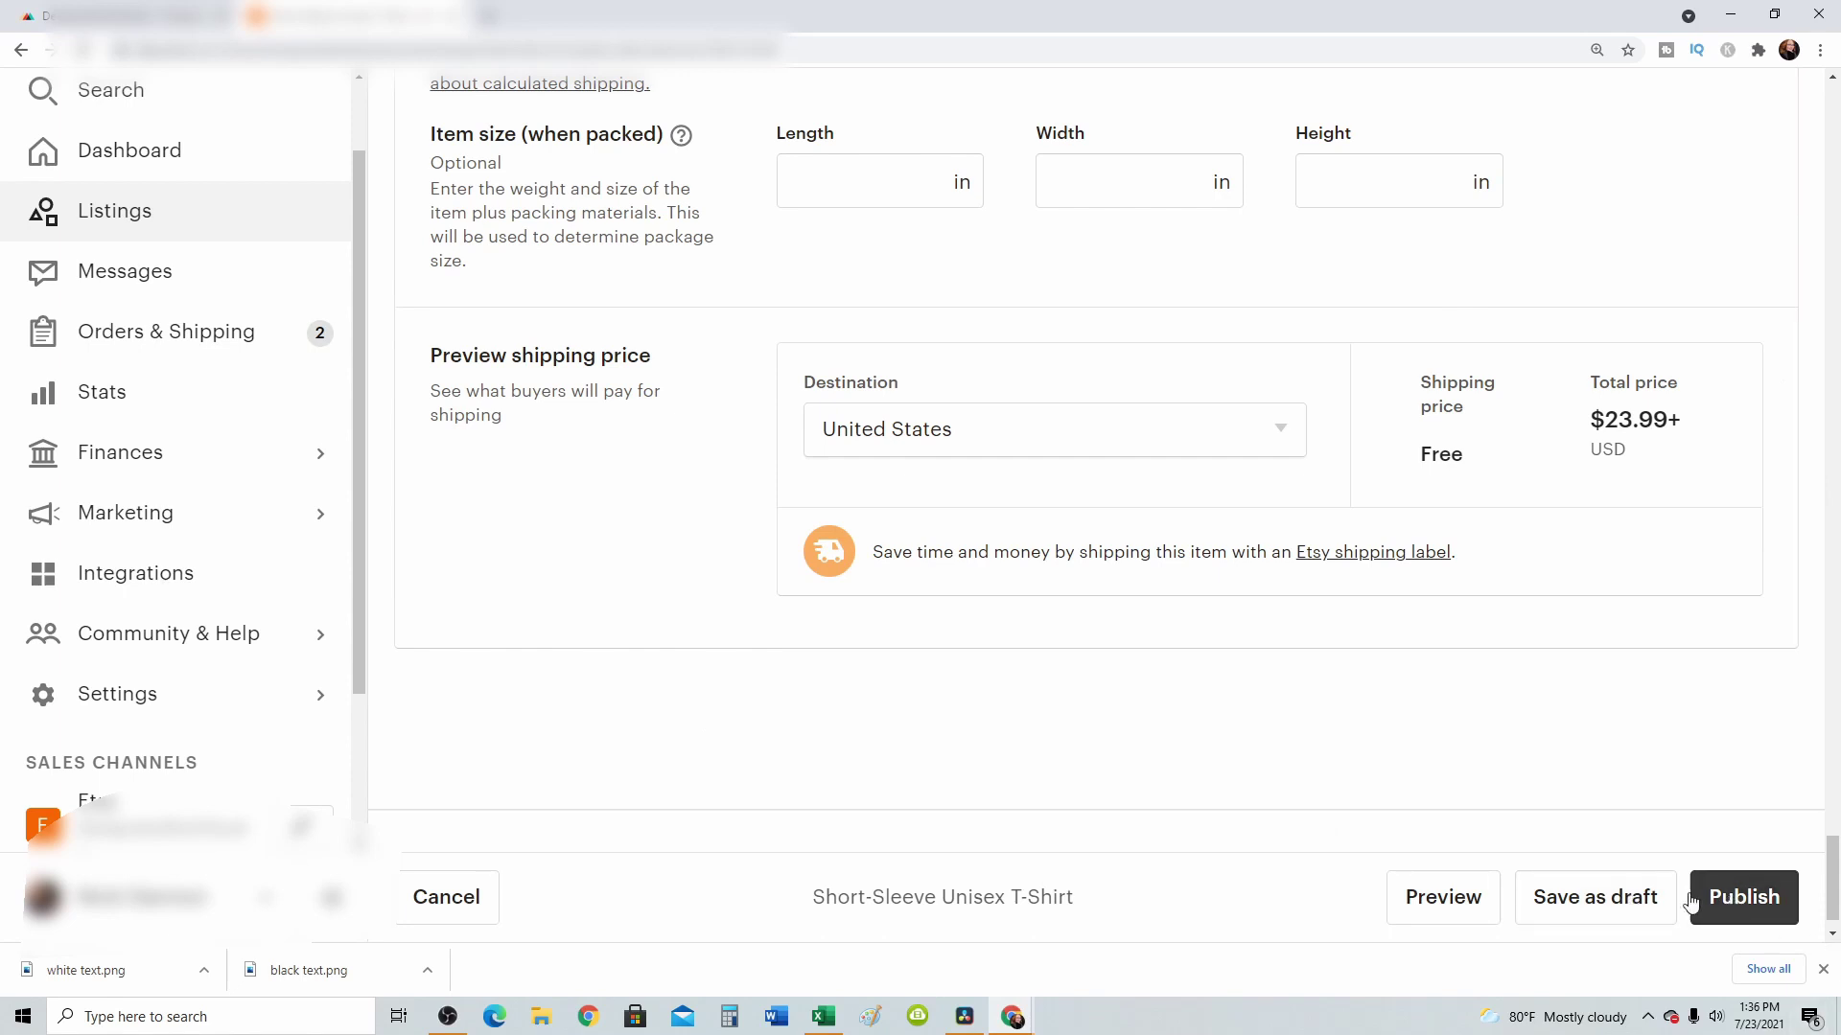
- Save the Short-Sleeve Unisex T-Shirt listing as a draft
{"action": "left_click", "coordinate": [1582, 906]}
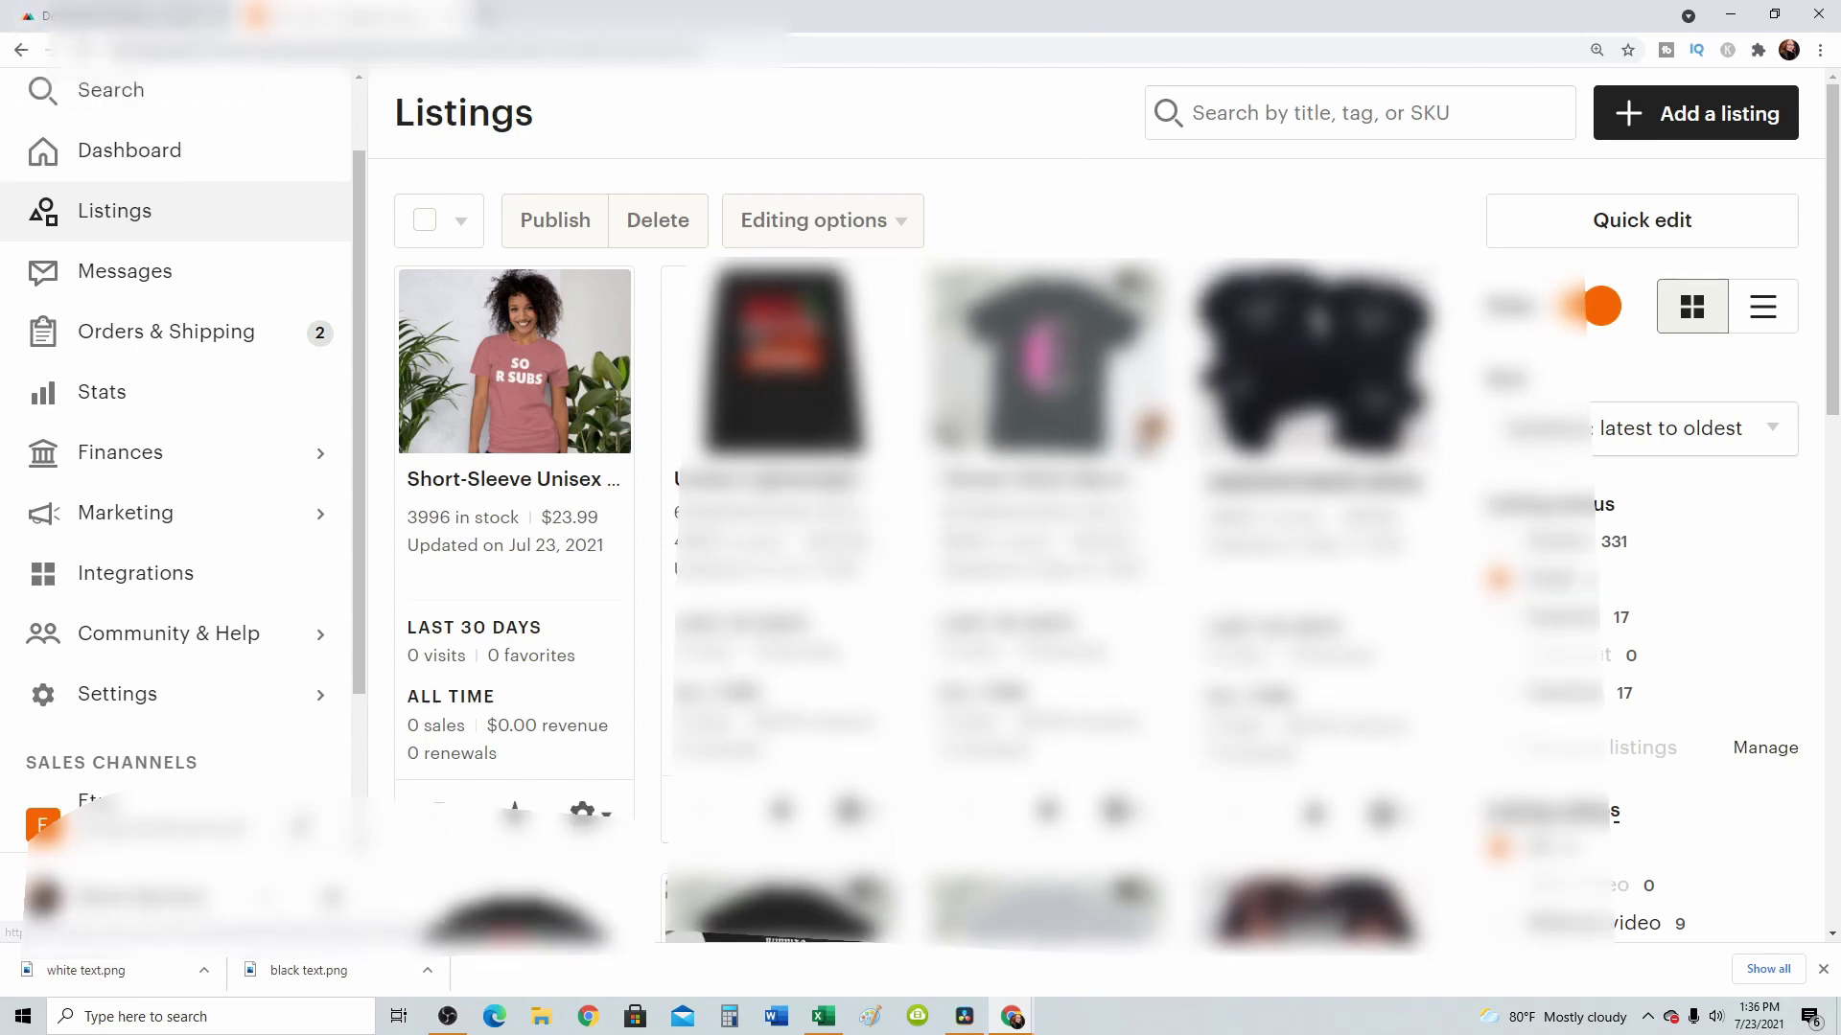
- Open the 'matching family shirts' draft and review its description, partner and $19.99 black sizes
{"action": "left_click", "coordinate": [1258, 365]}
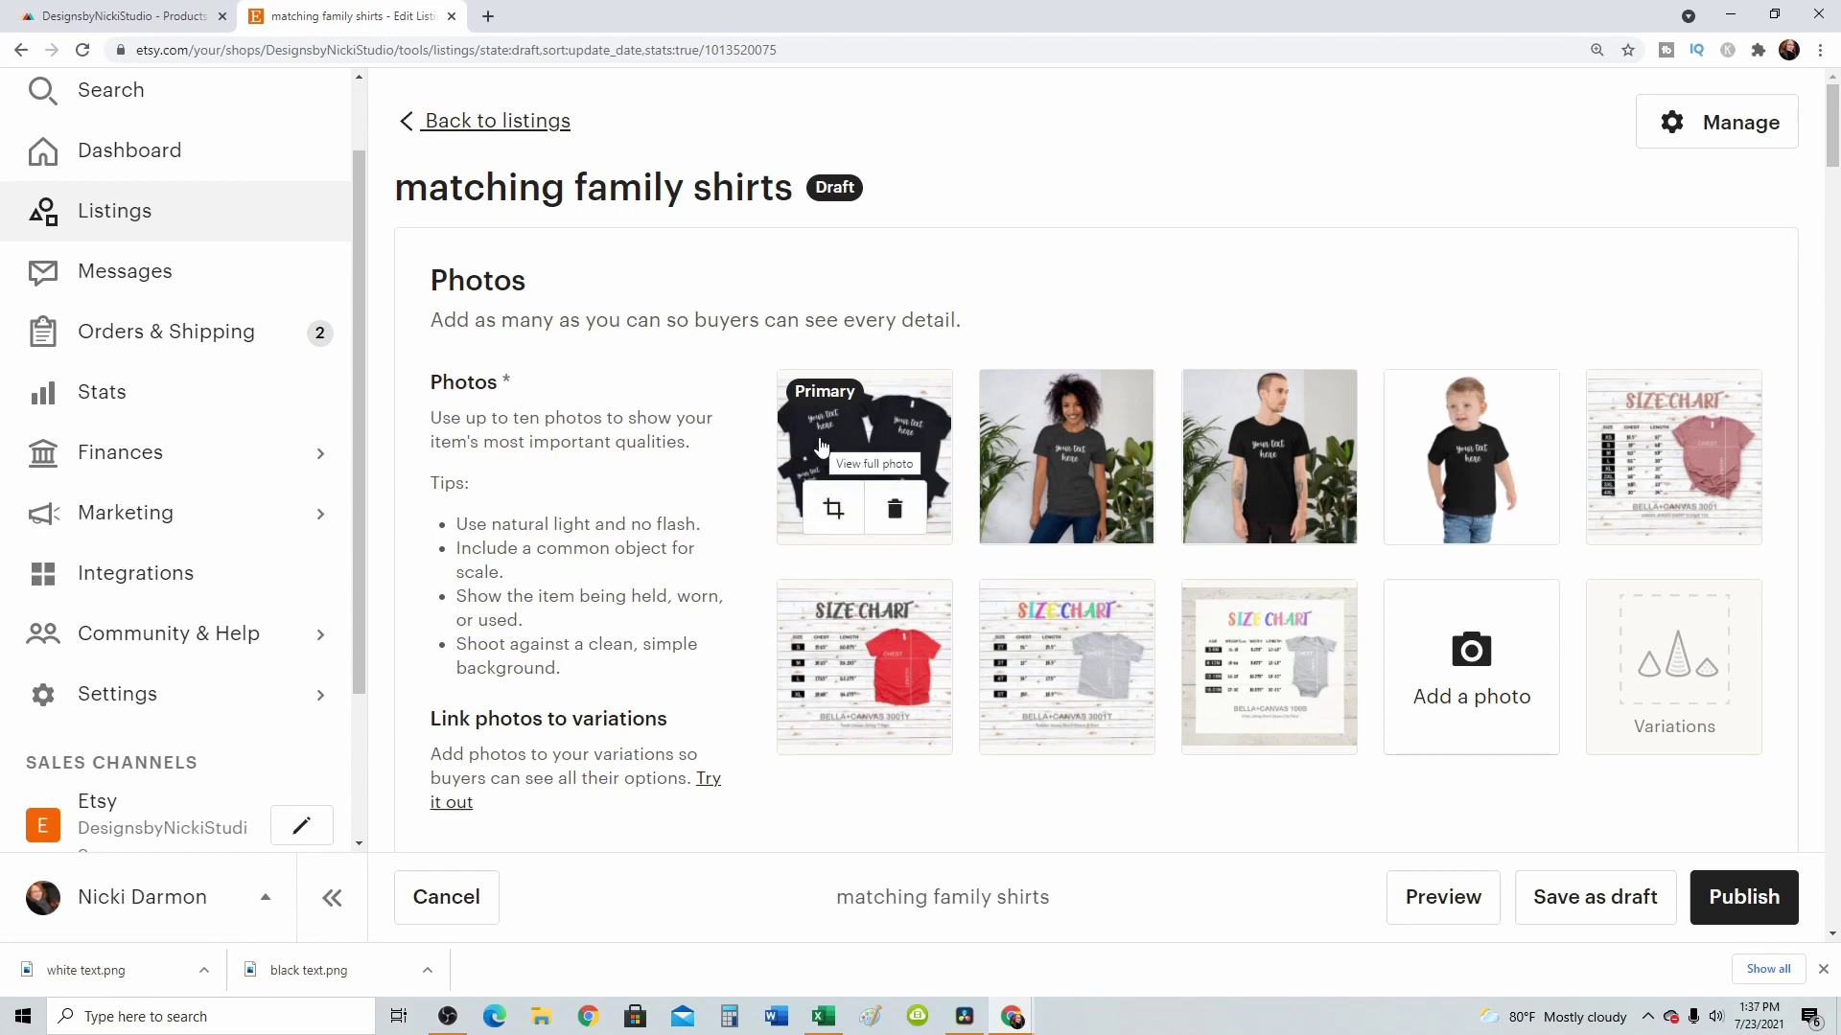
{"action": "scroll", "coordinate": [739, 653], "scroll_direction": "down", "scroll_amount": 12}
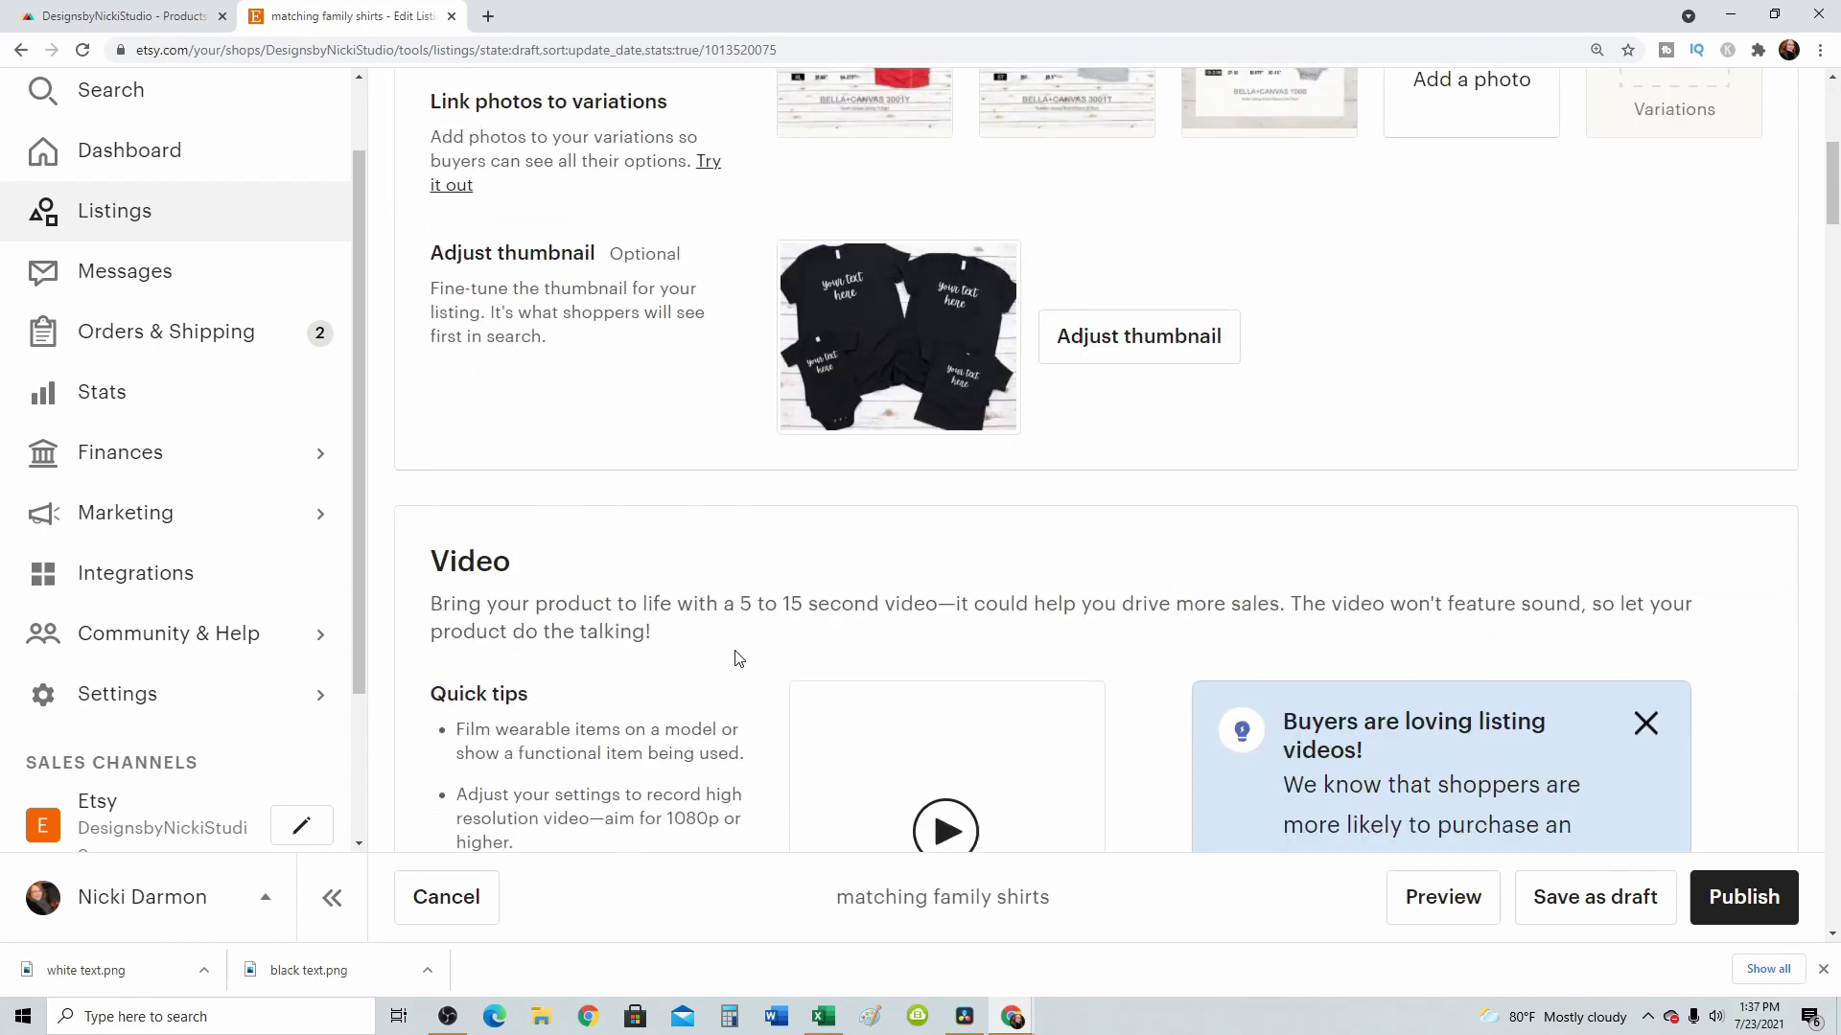
{"action": "scroll", "coordinate": [722, 668], "scroll_direction": "down", "scroll_amount": 20}
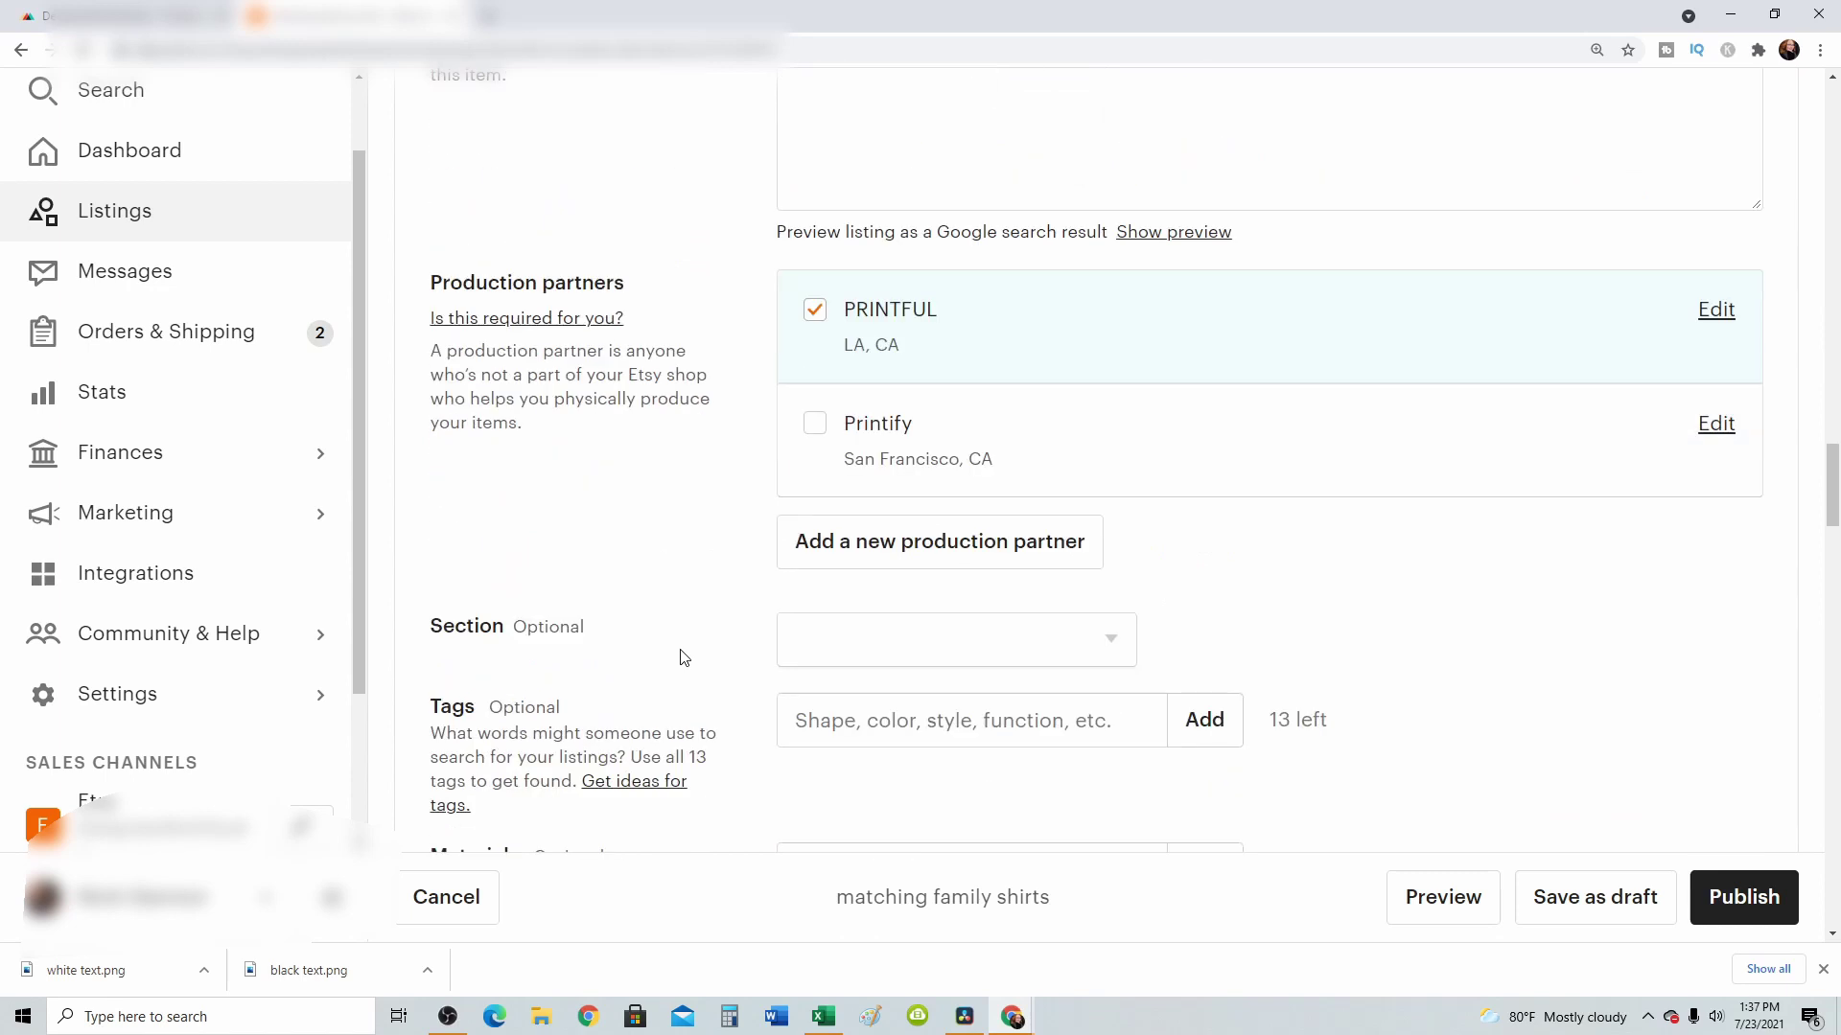
{"action": "scroll", "coordinate": [677, 650], "scroll_direction": "down", "scroll_amount": 12}
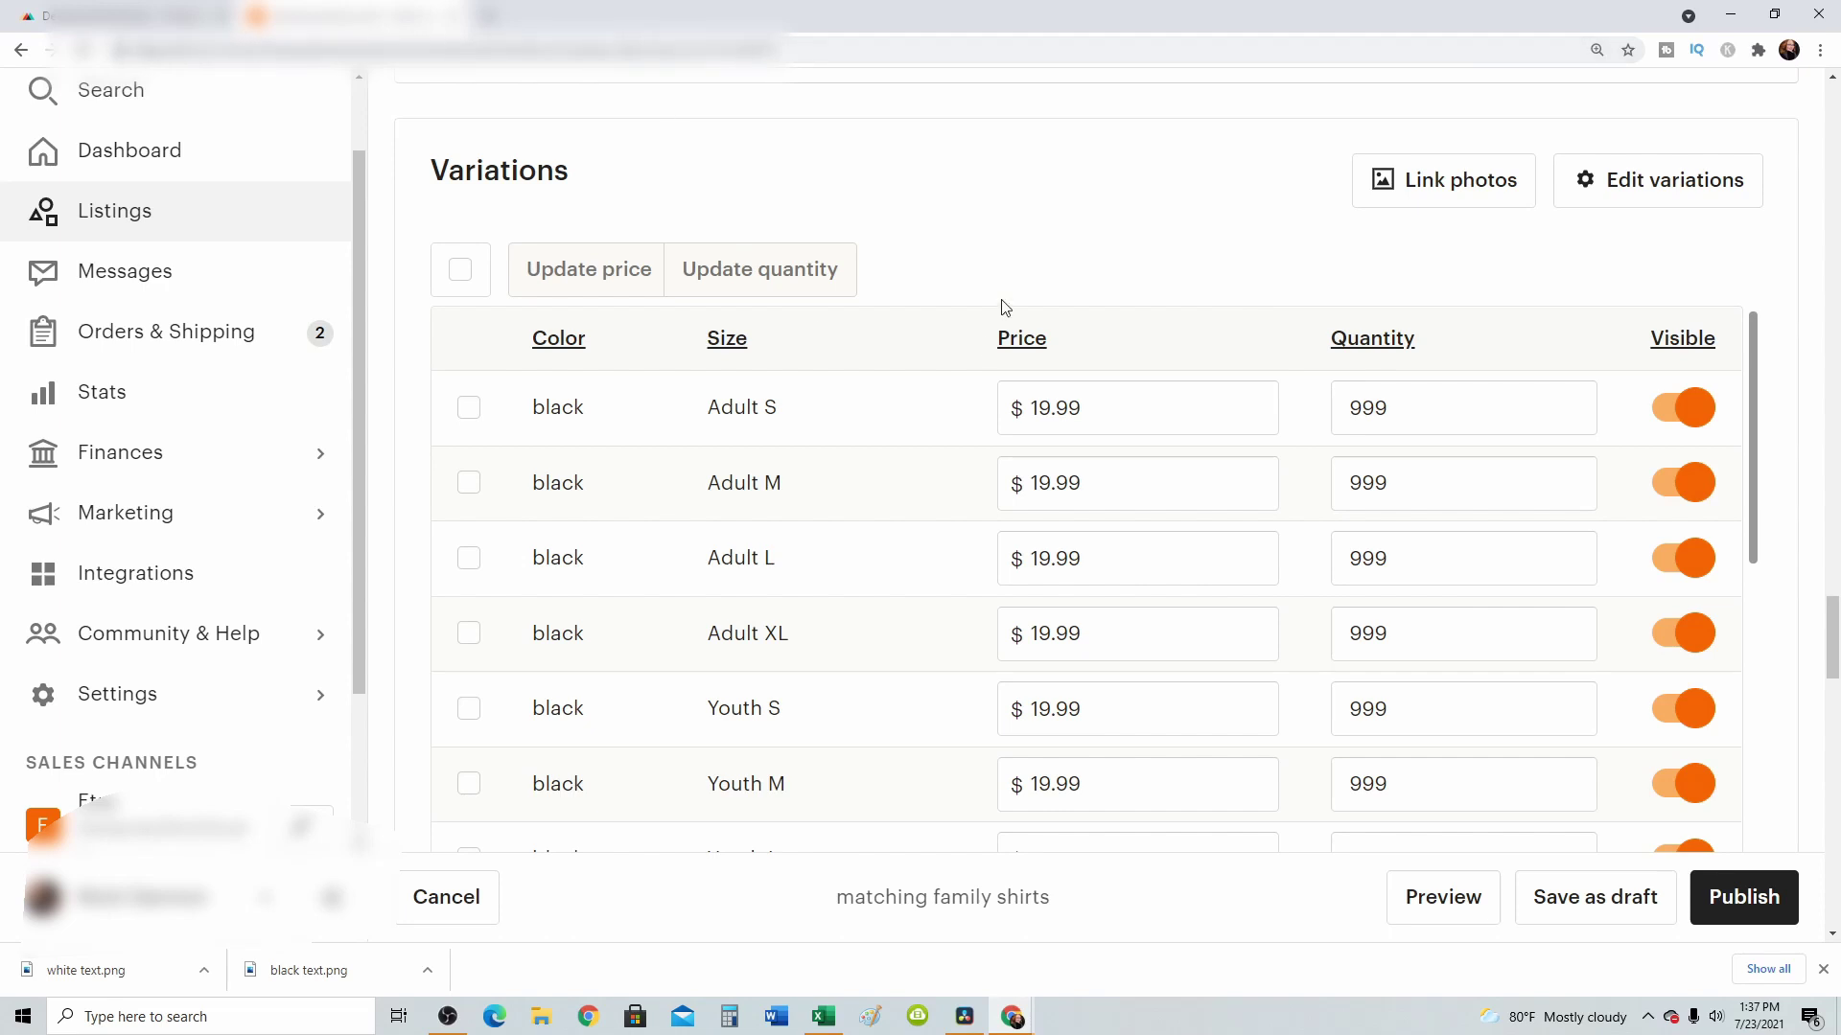
{"action": "scroll", "coordinate": [1003, 307], "scroll_direction": "up", "scroll_amount": 15}
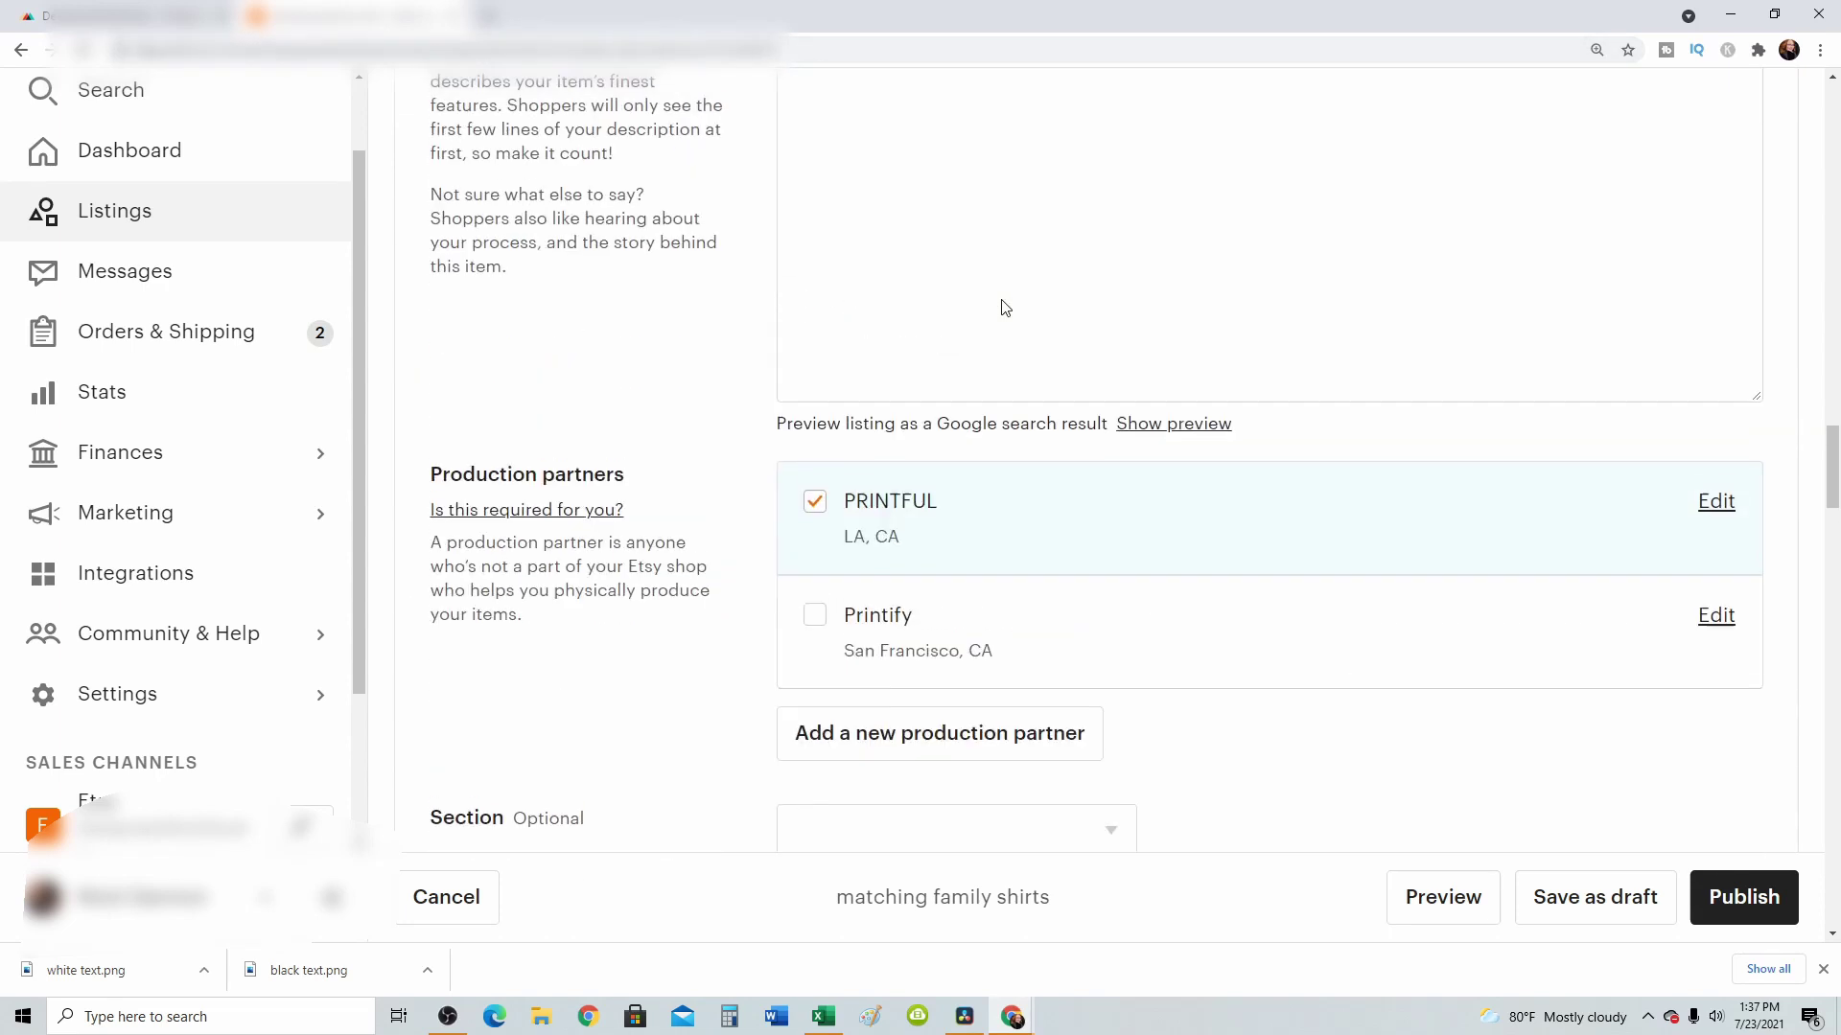
{"action": "scroll", "coordinate": [1002, 303], "scroll_direction": "up", "scroll_amount": 10}
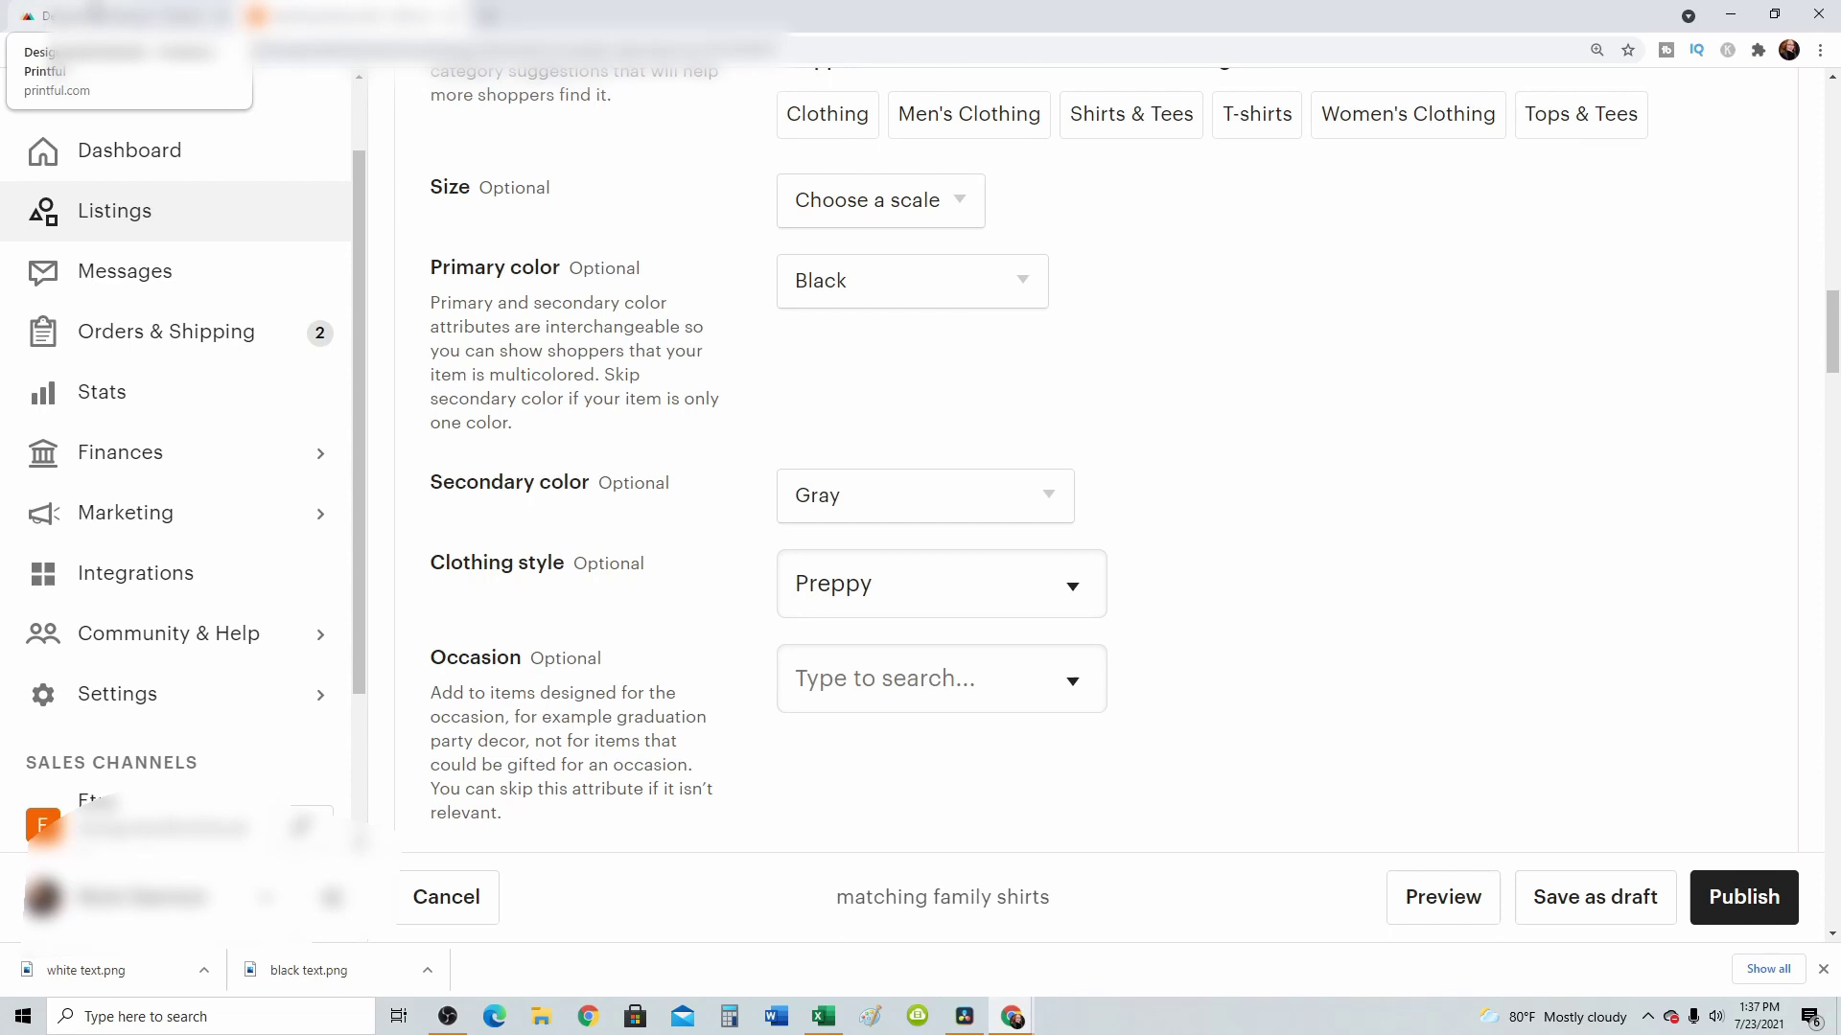
{"action": "scroll", "coordinate": [1055, 547], "scroll_direction": "up", "scroll_amount": 4}
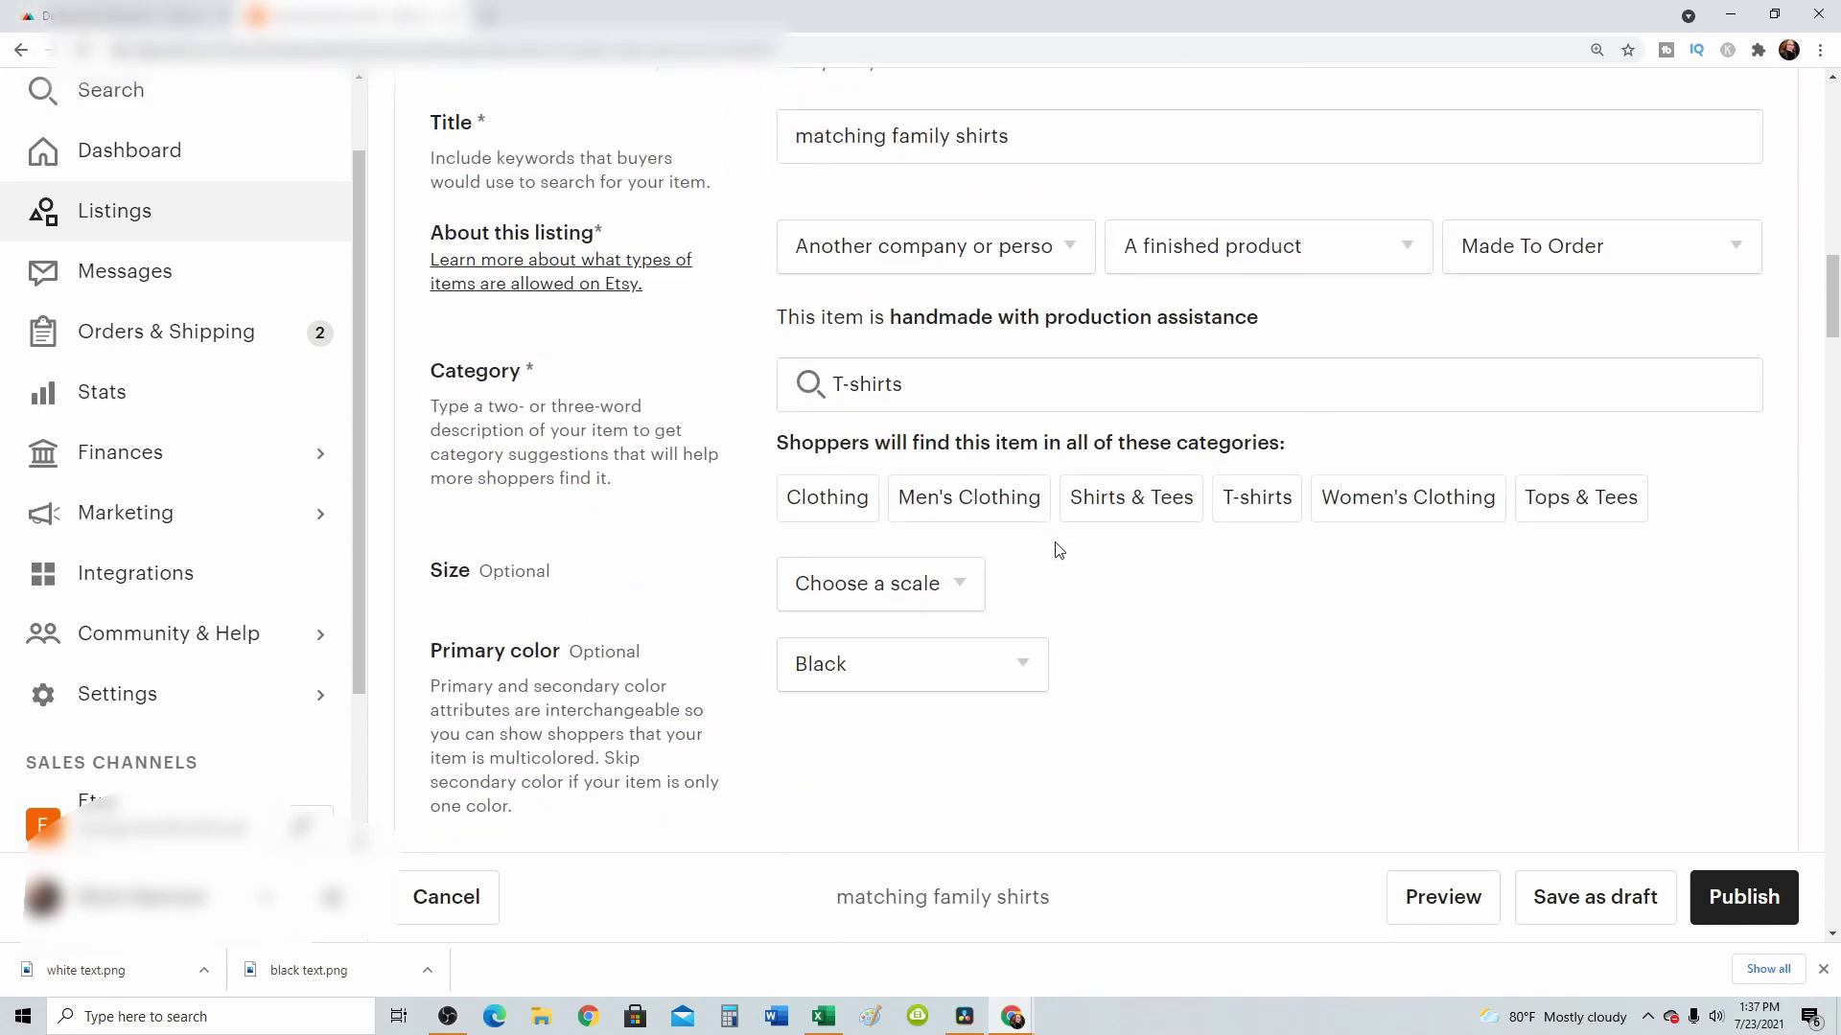
{"action": "scroll", "coordinate": [823, 226], "scroll_direction": "down", "scroll_amount": 15}
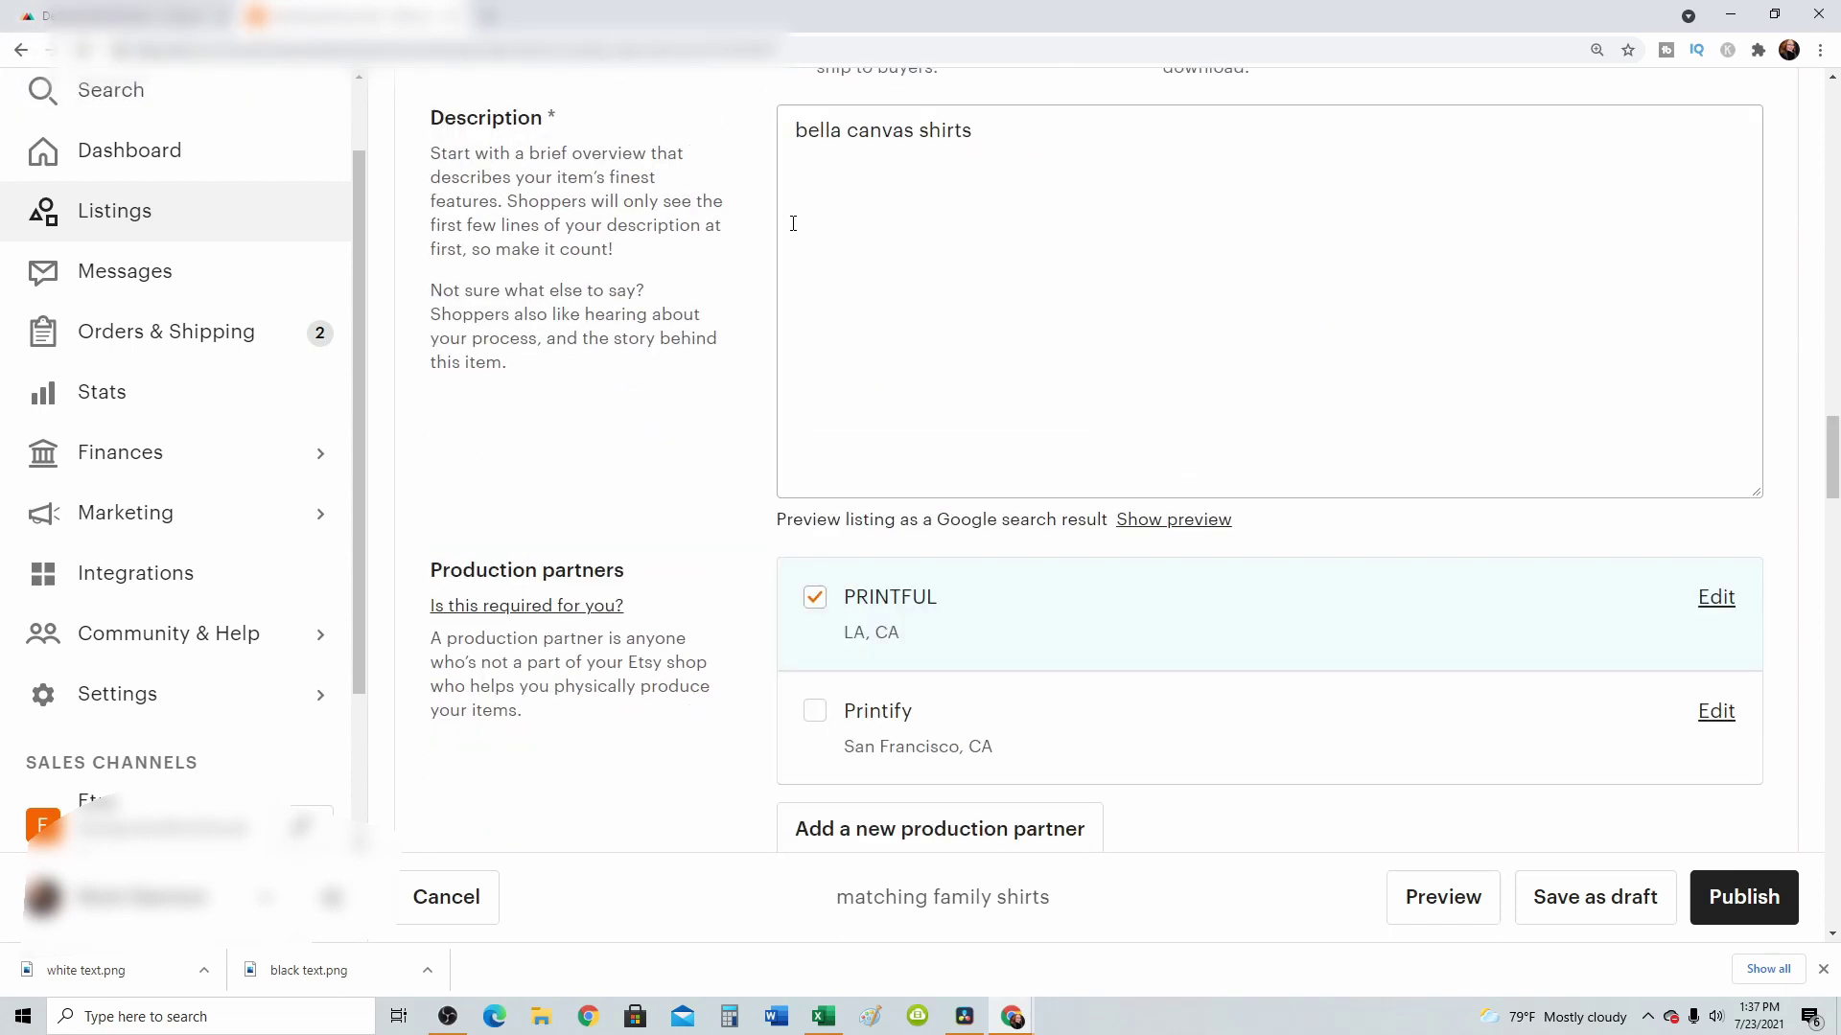